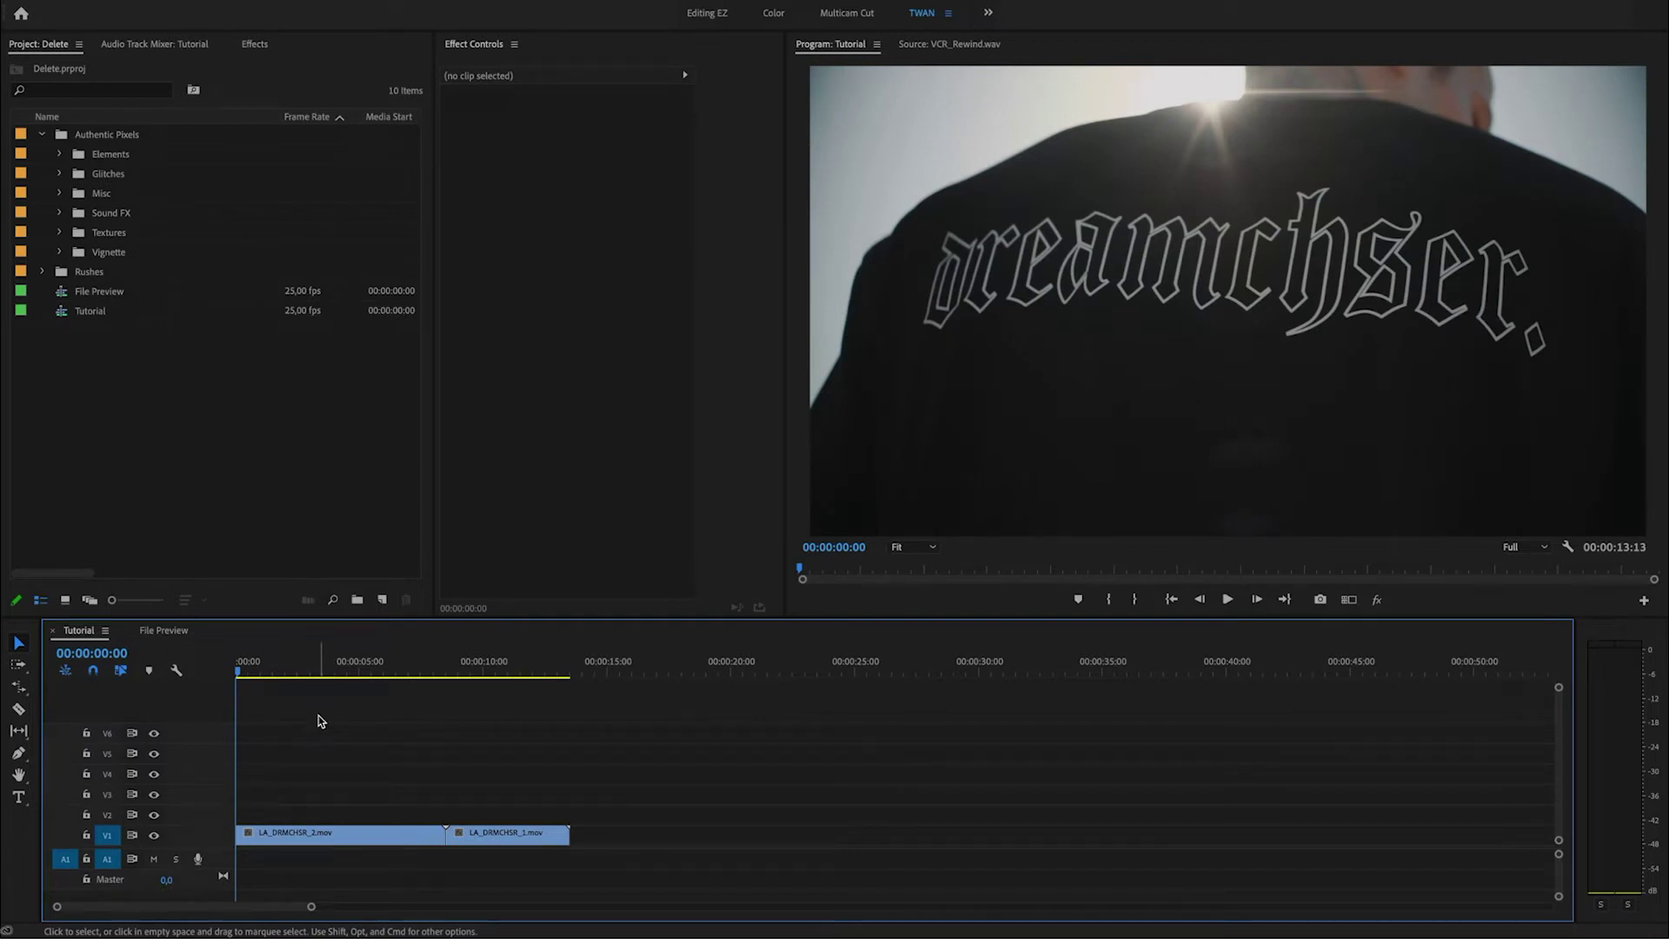
Preview several TV texture clips from the Textures bin in Authentic Pixels, finishing with TV_Texture_10.mov
key(shift+1)
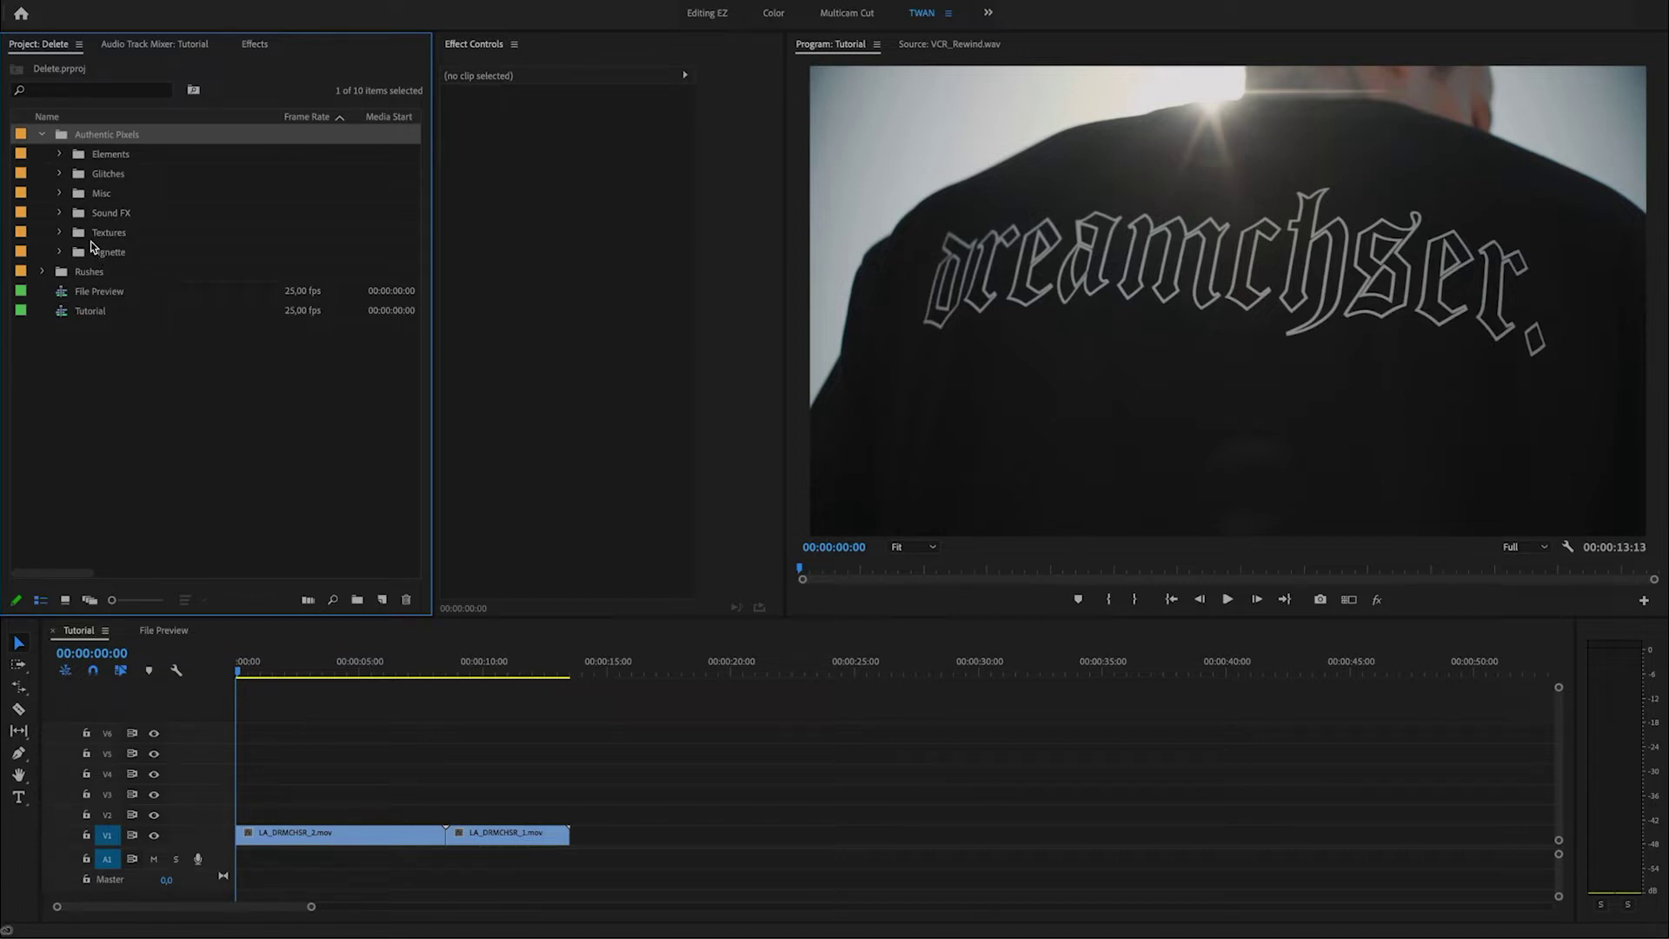
click(59, 233)
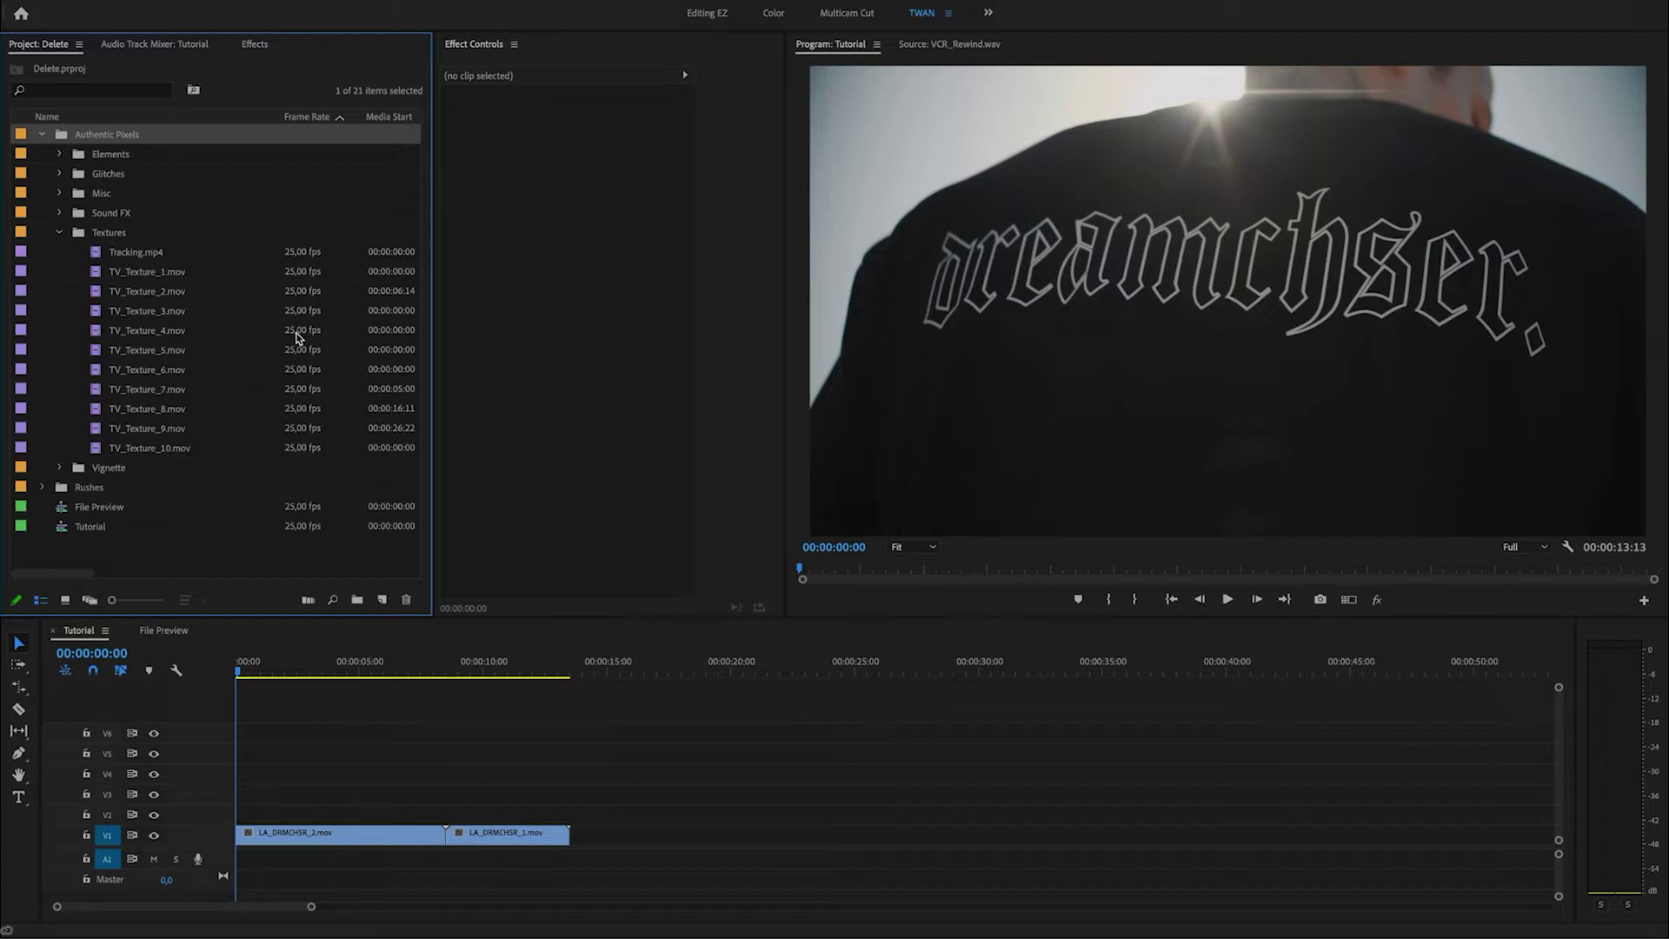
double_click(101, 331)
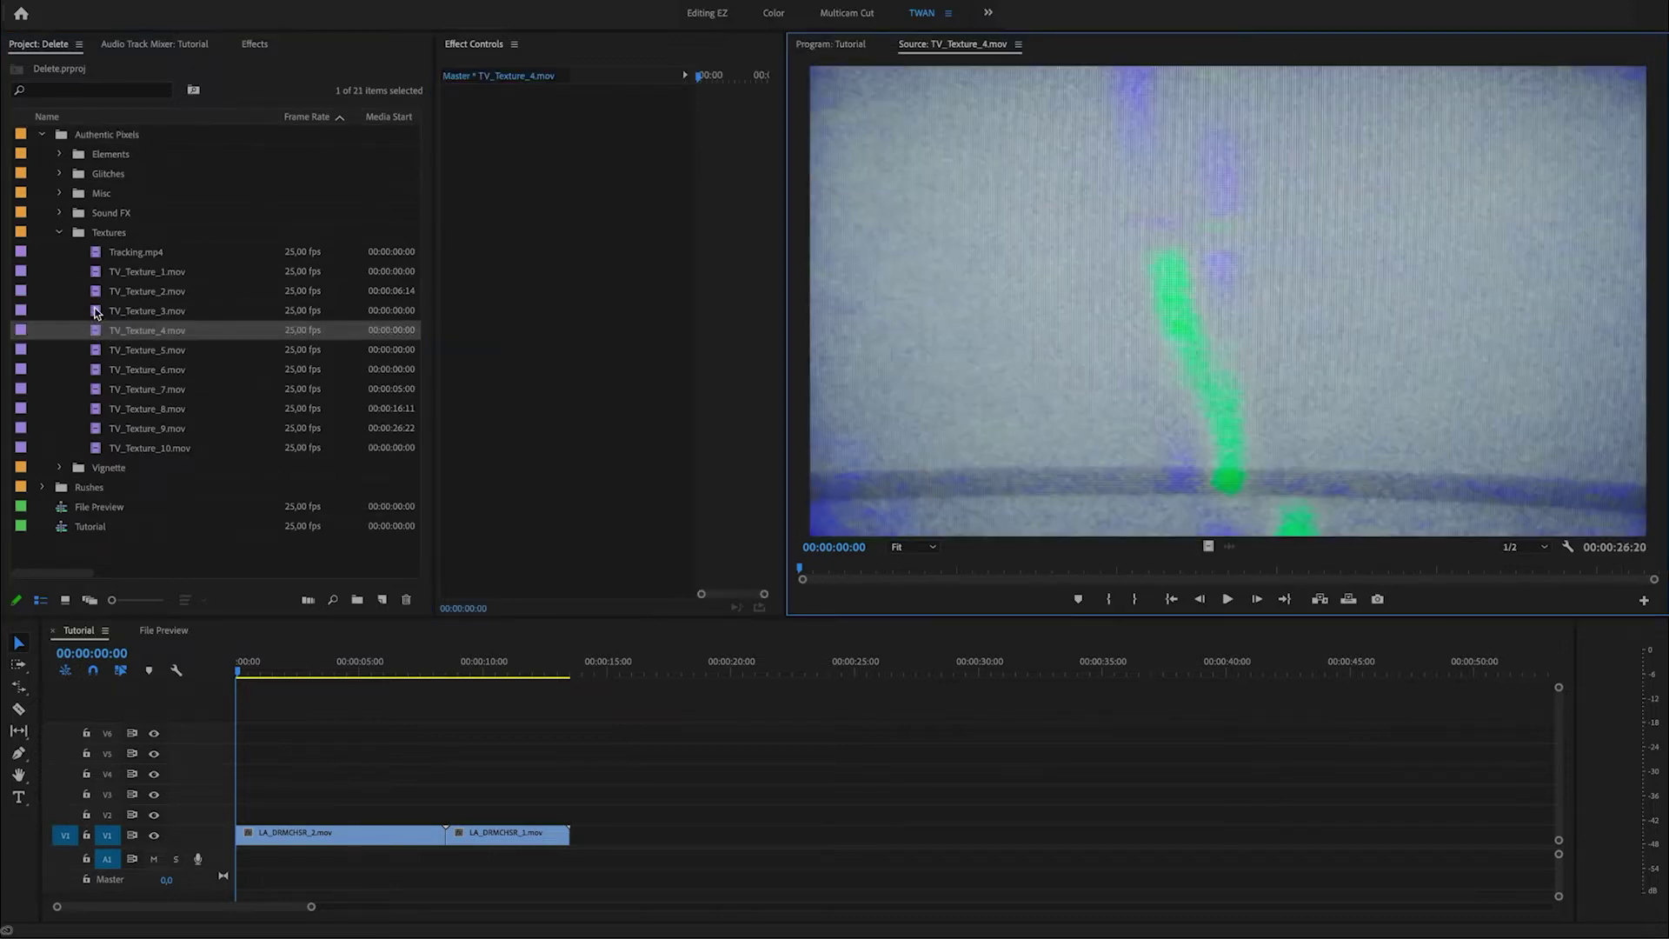
double_click(95, 312)
double_click(97, 291)
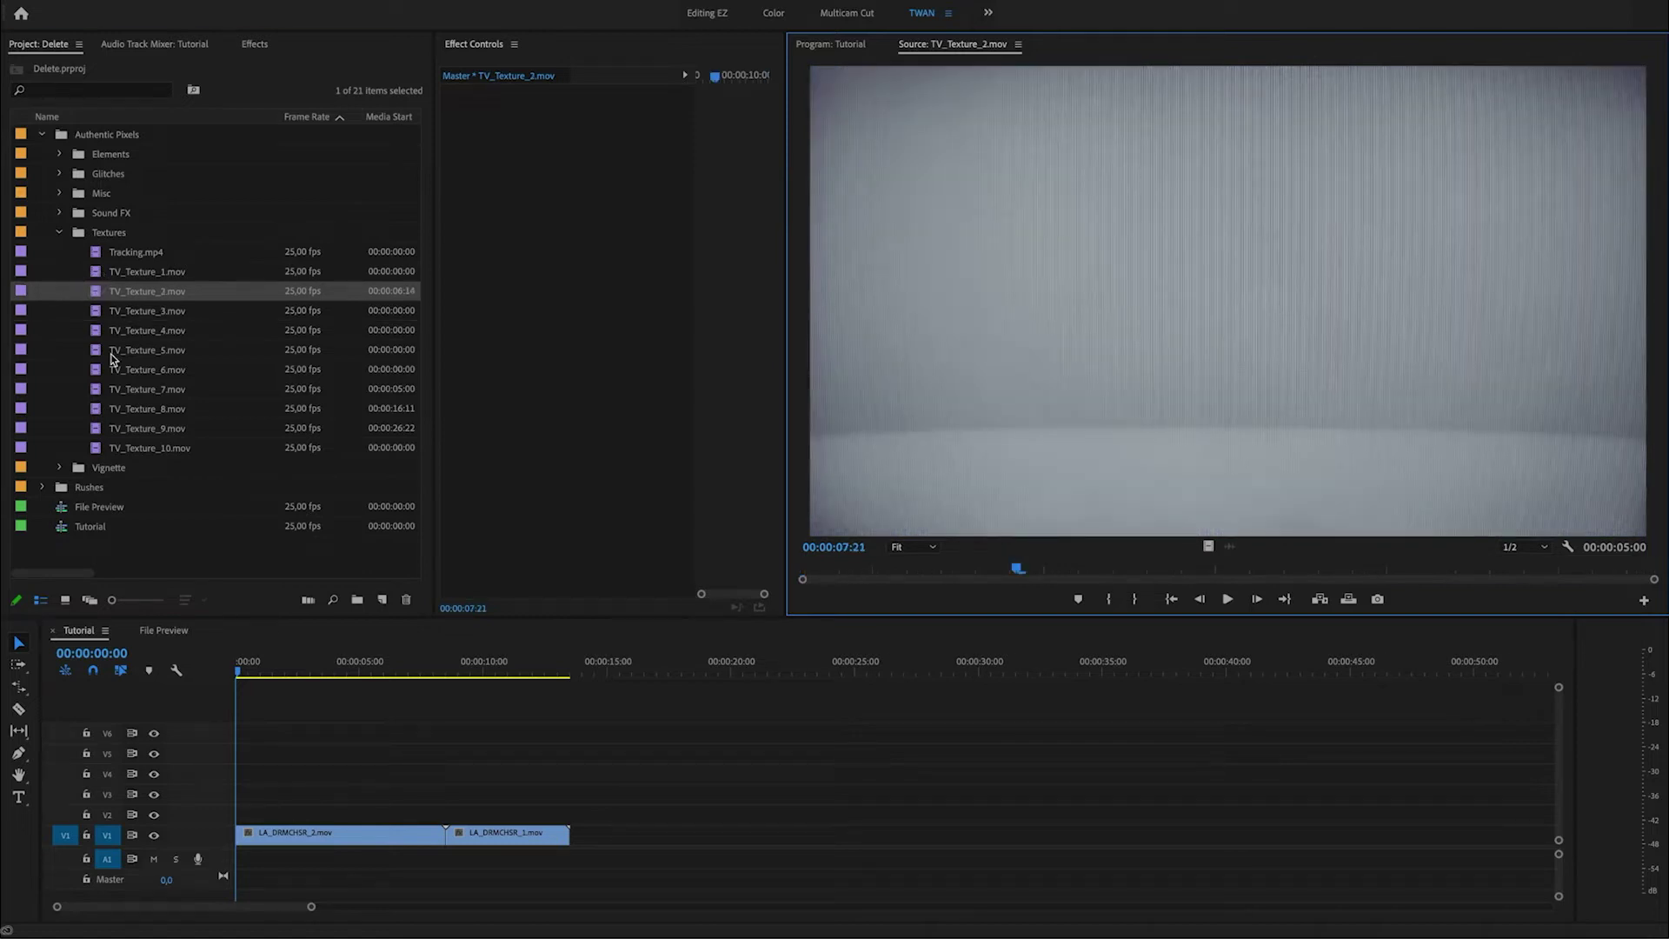
double_click(97, 391)
double_click(100, 410)
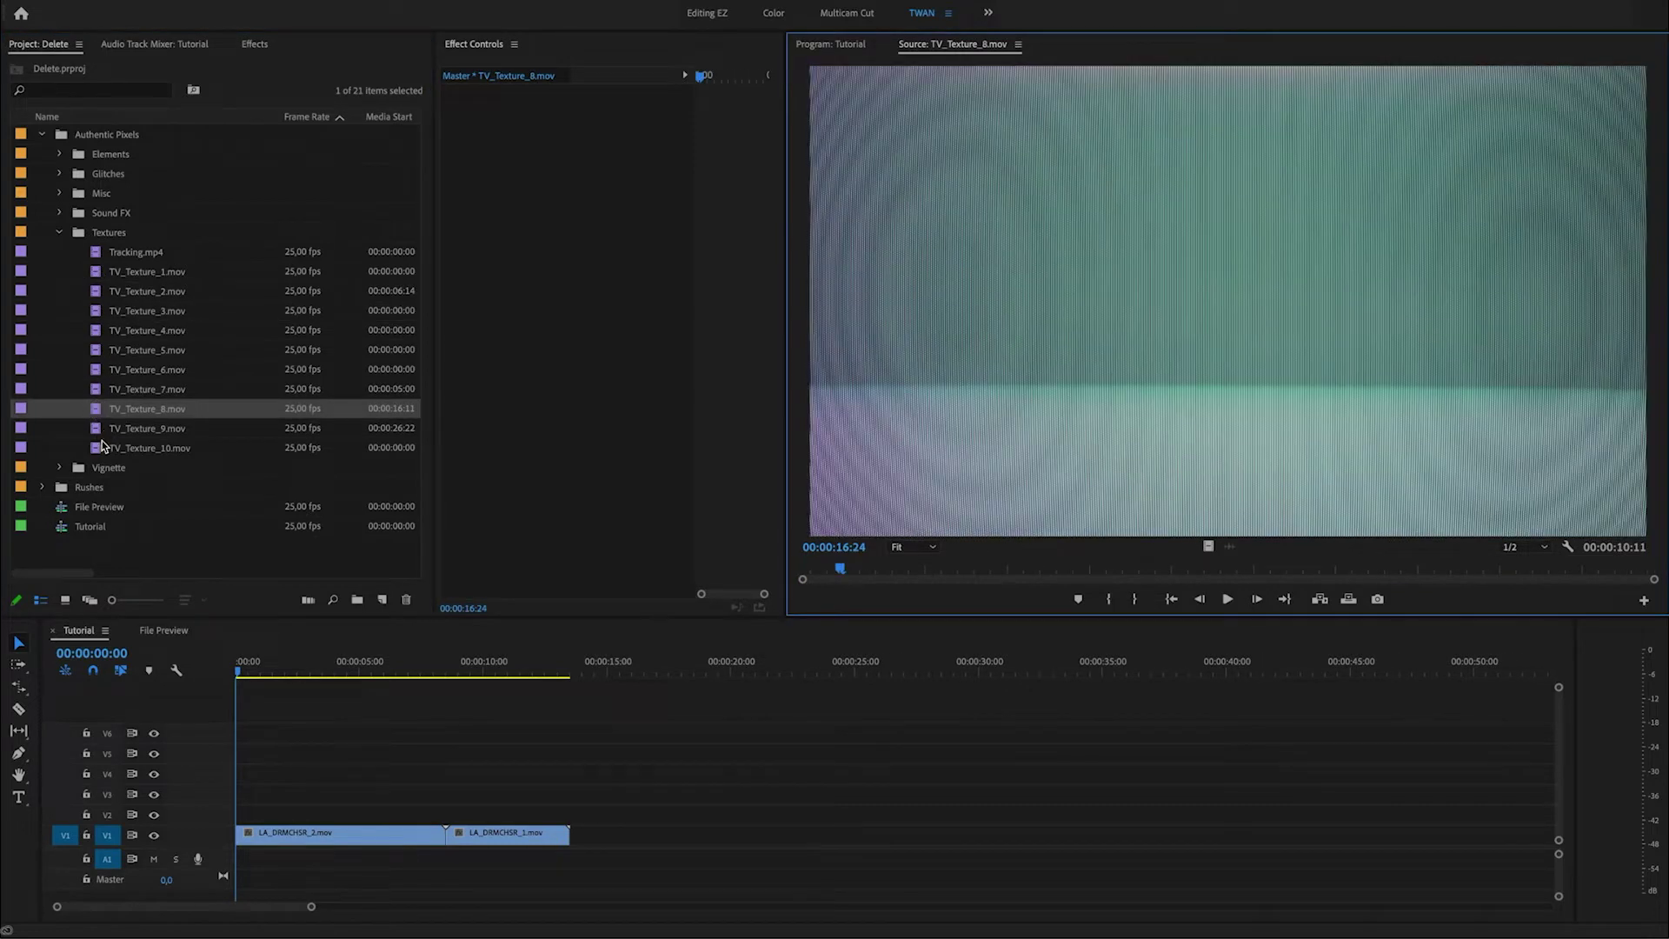
double_click(96, 446)
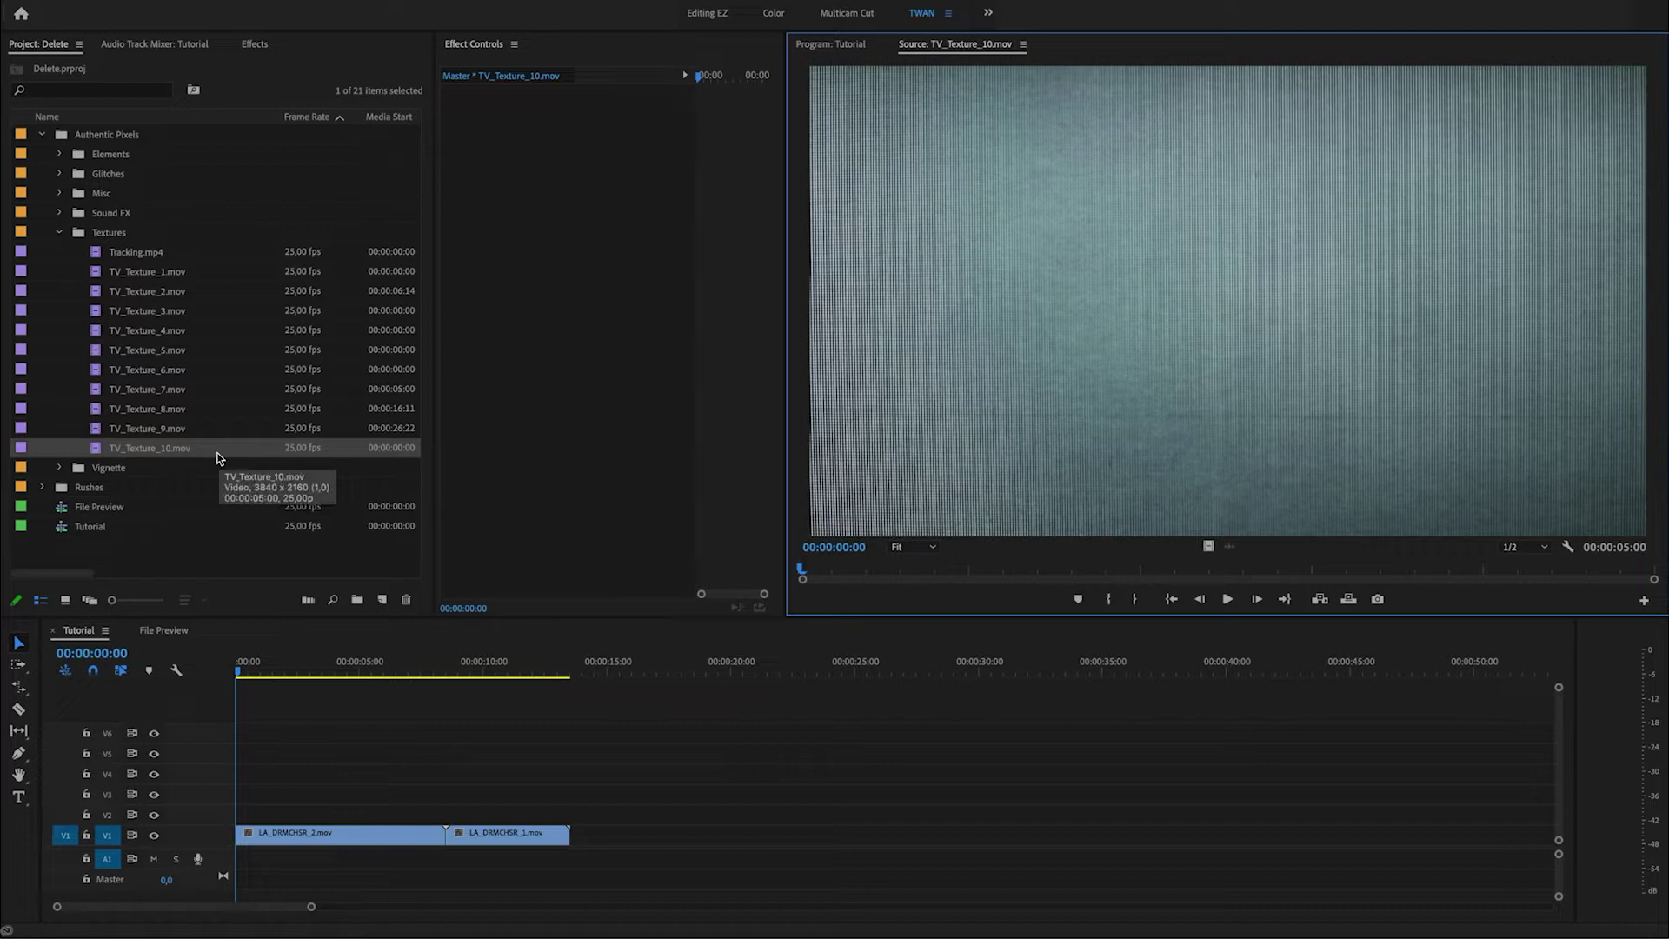
Place TV_Texture_10.mov on track V2 at the start of the sequence and scale it to the frame size
drag(102, 454, 224, 811)
drag(280, 664, 298, 665)
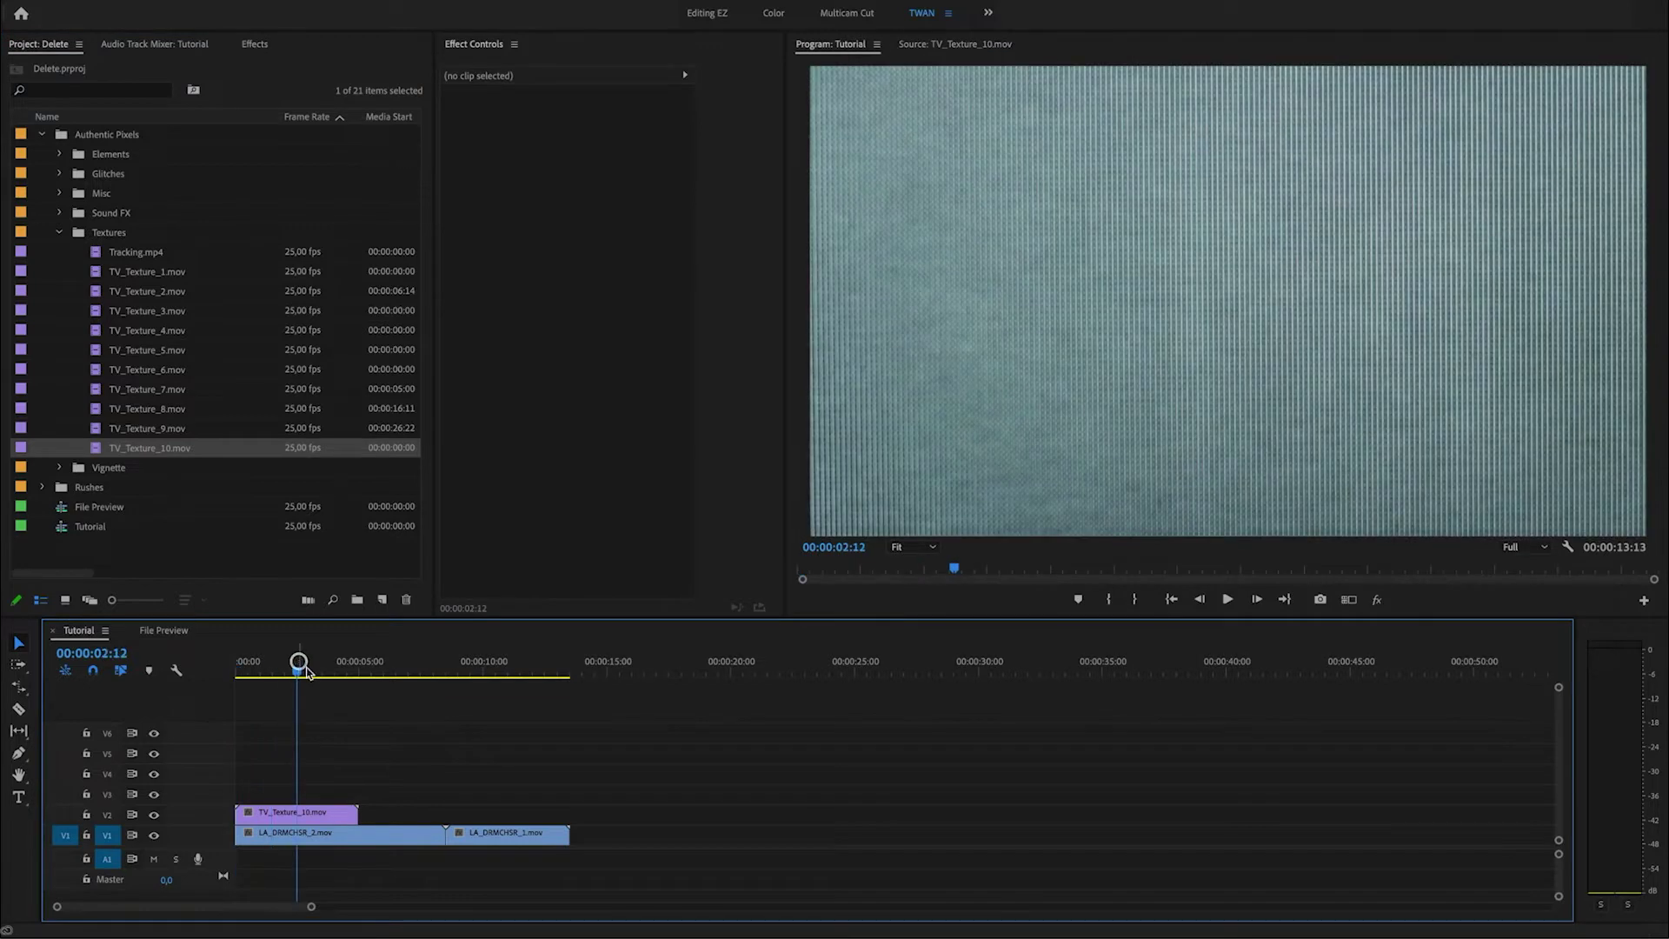
click(317, 820)
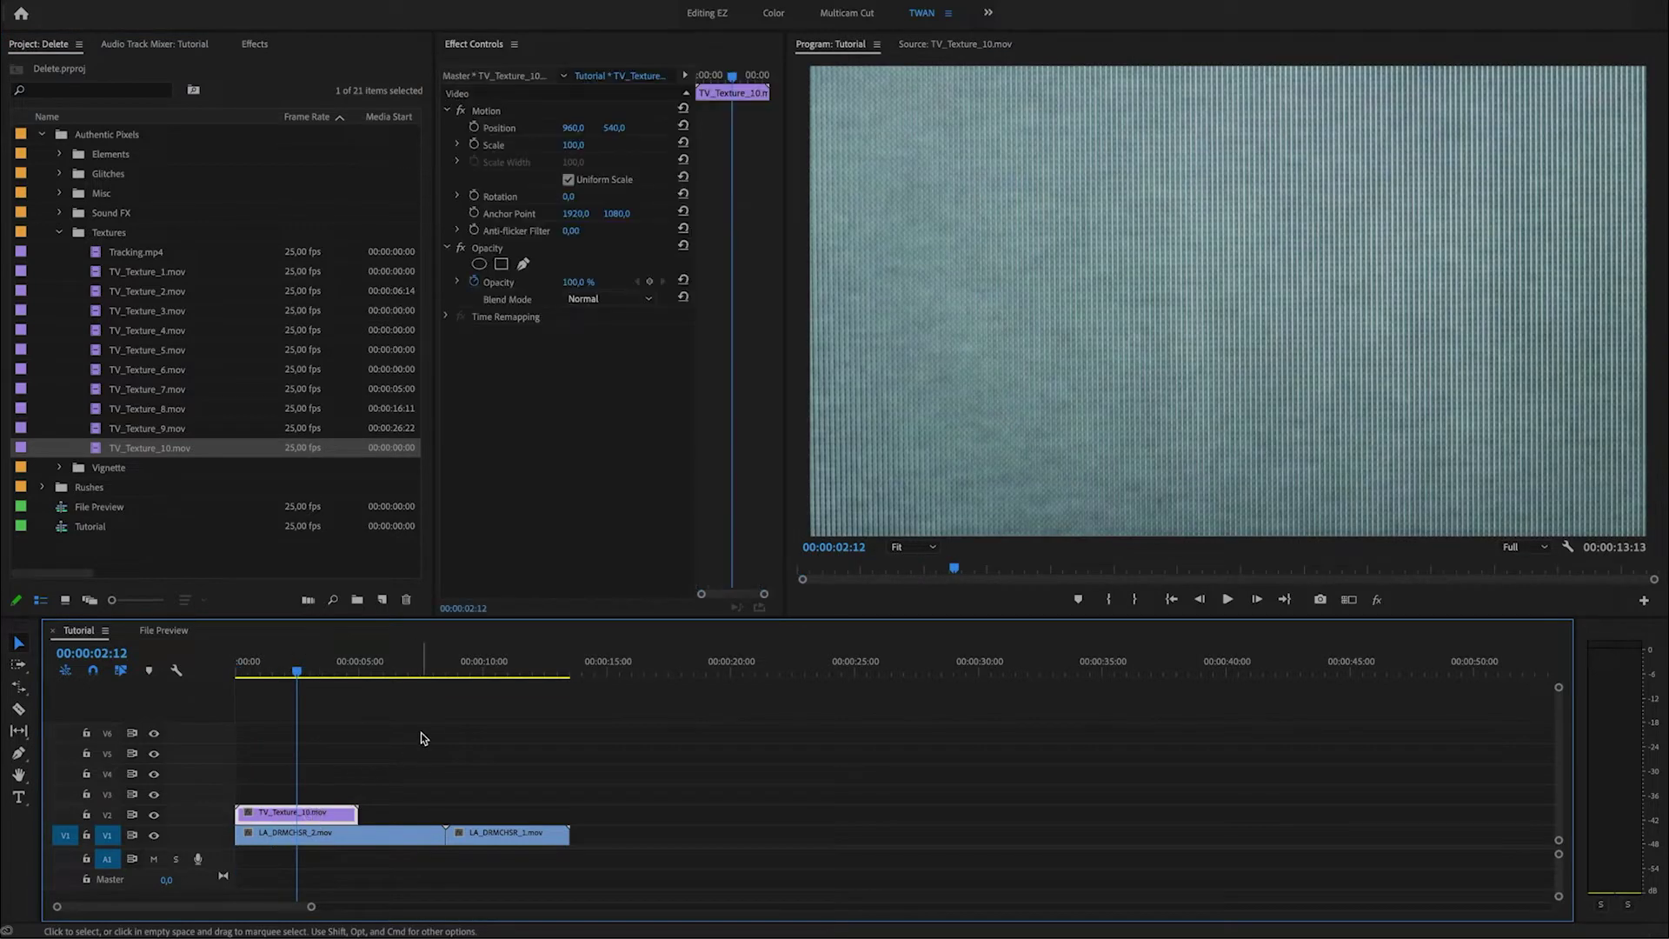
drag(398, 671, 283, 671)
right_click(313, 817)
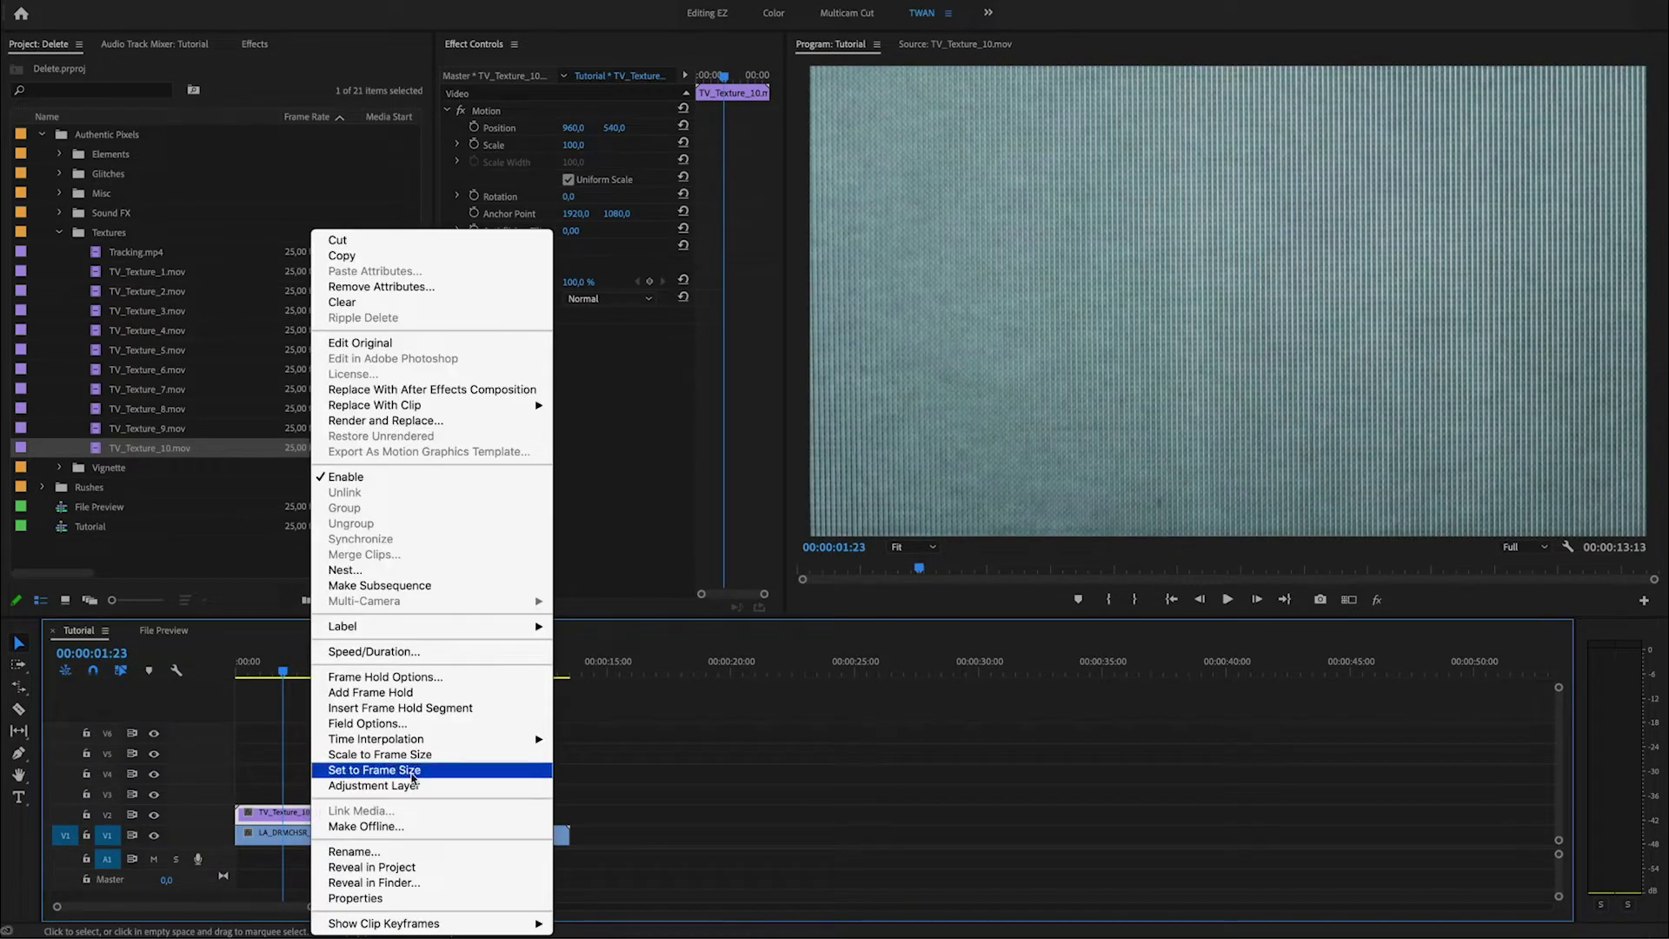
click(409, 757)
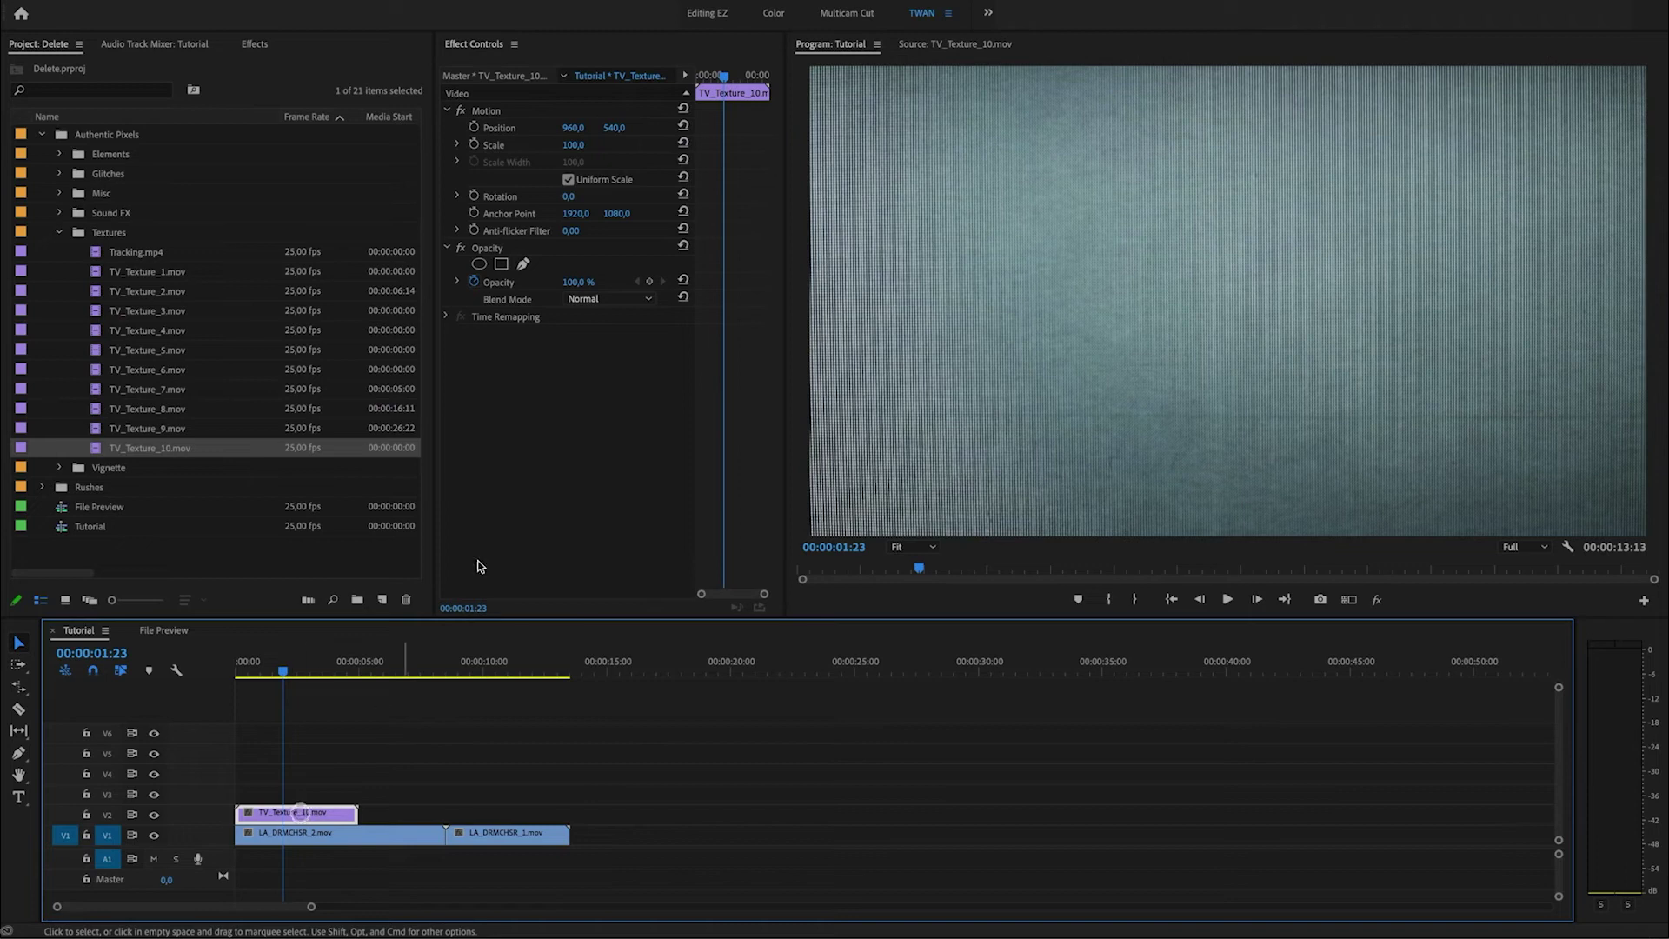
Set the blend mode of the TV_Texture_10.mov clip to Overlay and check it over the footage
click(614, 299)
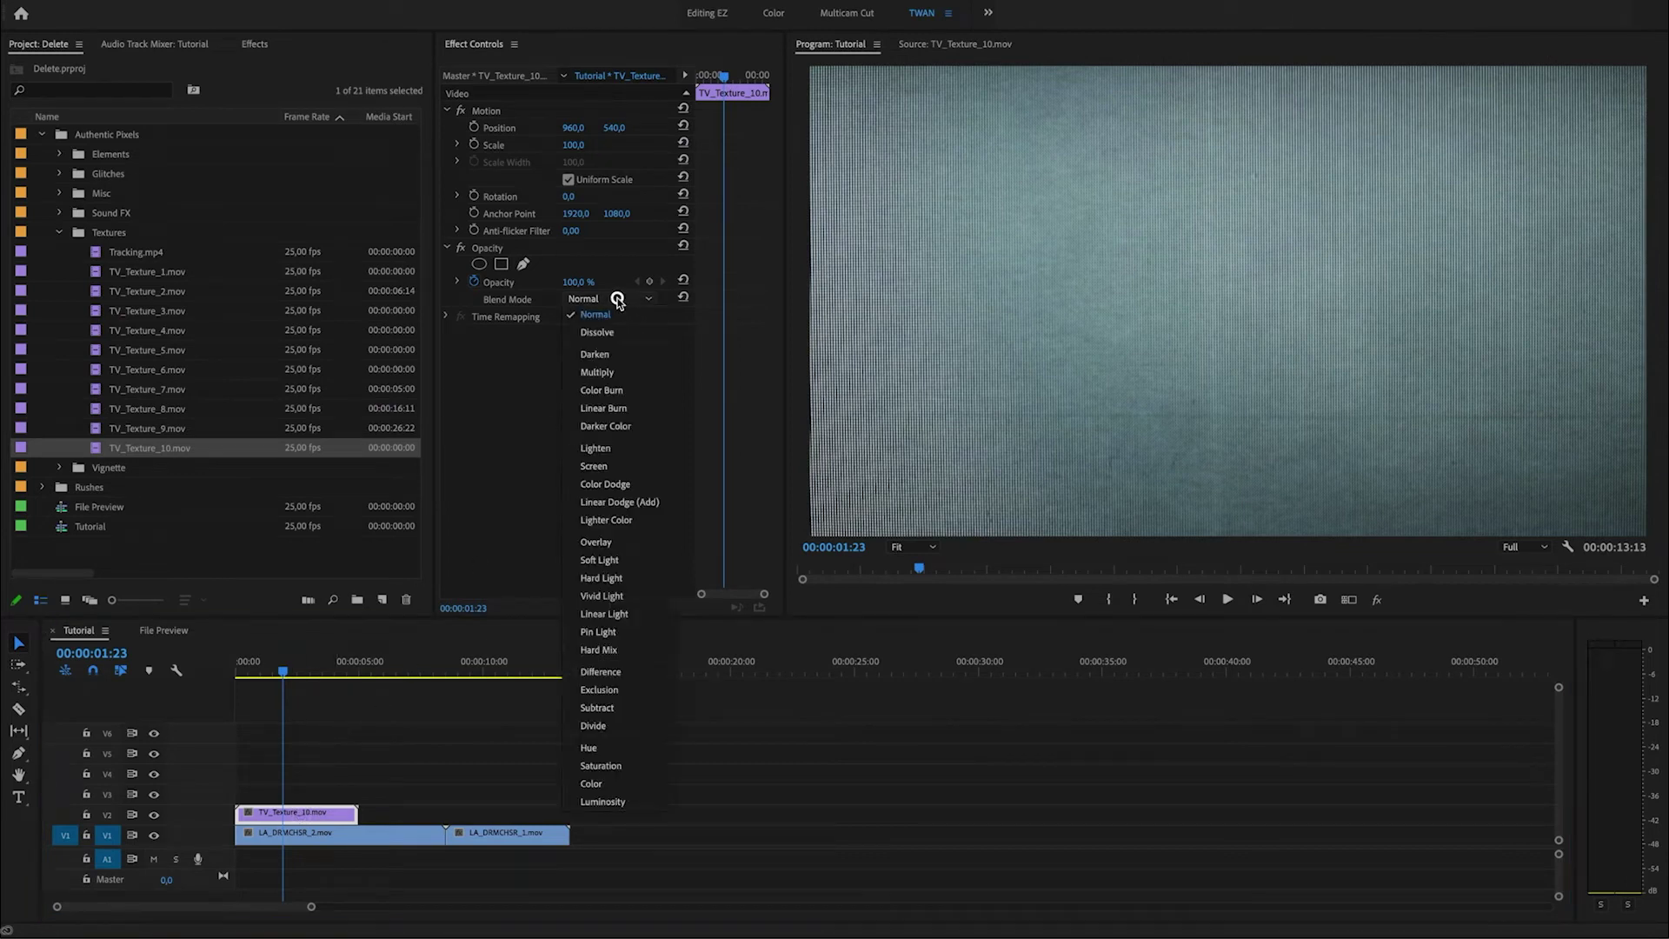
click(619, 544)
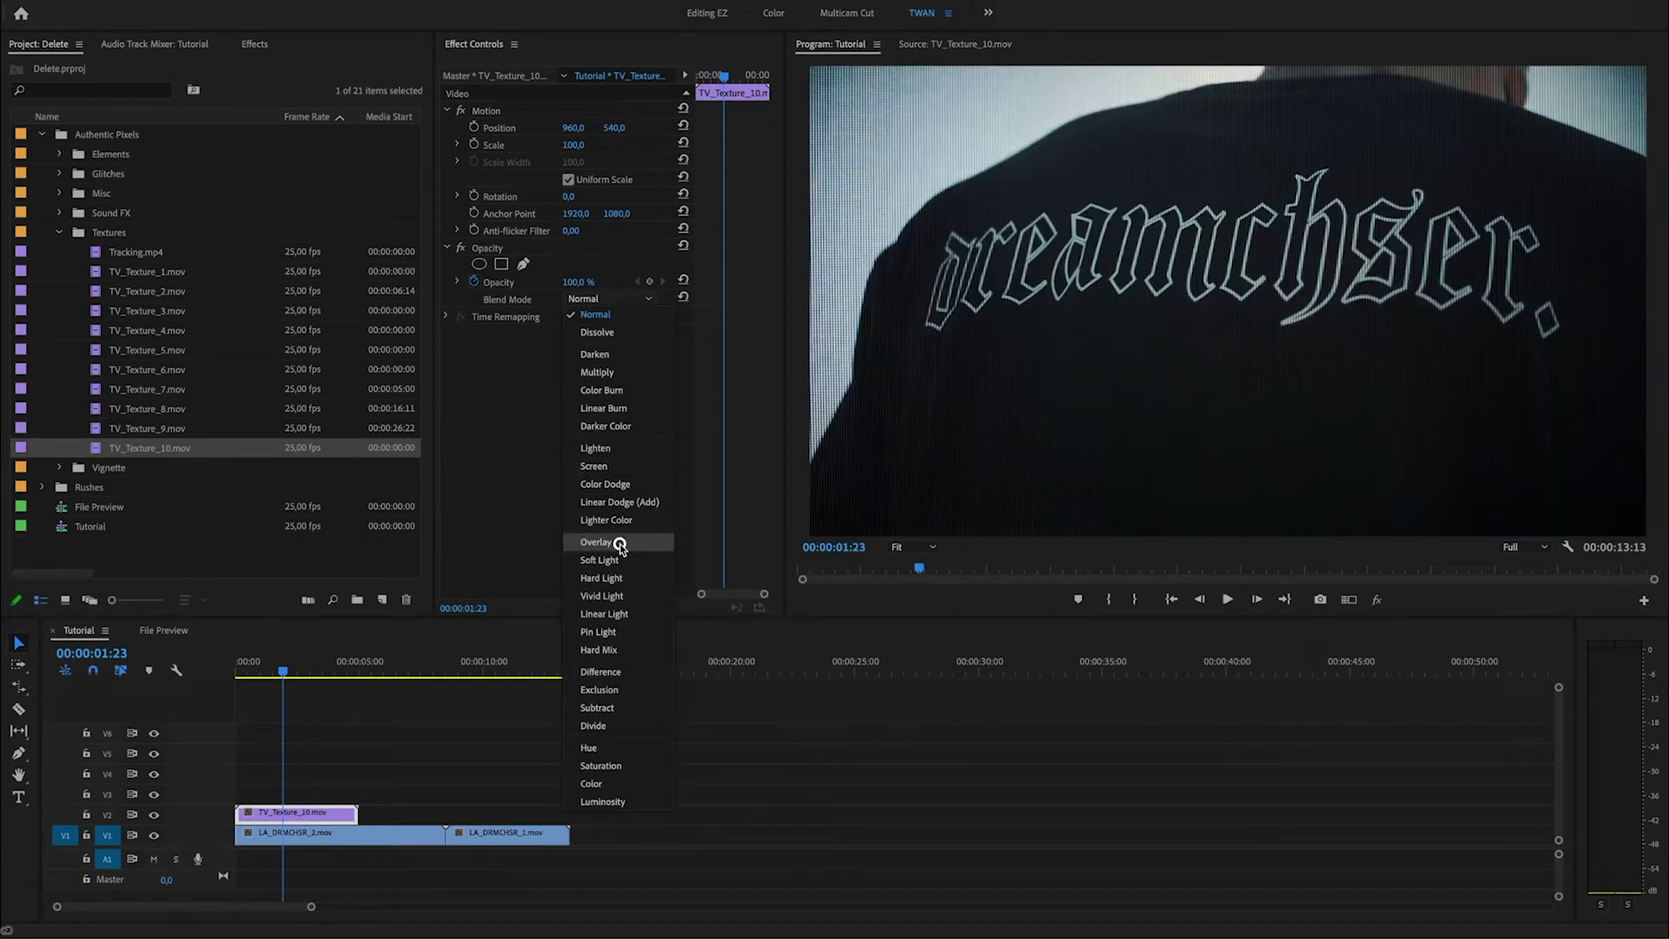
drag(317, 671, 350, 671)
Set the TV_Texture_10.mov clip's scale to 130, testing it over a later part of the shot before returning it to the sequence start
drag(323, 816, 388, 819)
drag(350, 671, 397, 691)
click(578, 144)
key(shift+Up)
key(shift+Up)
key(shift+Up)
key(shift+Up)
key(shift+Up)
key(shift+Up)
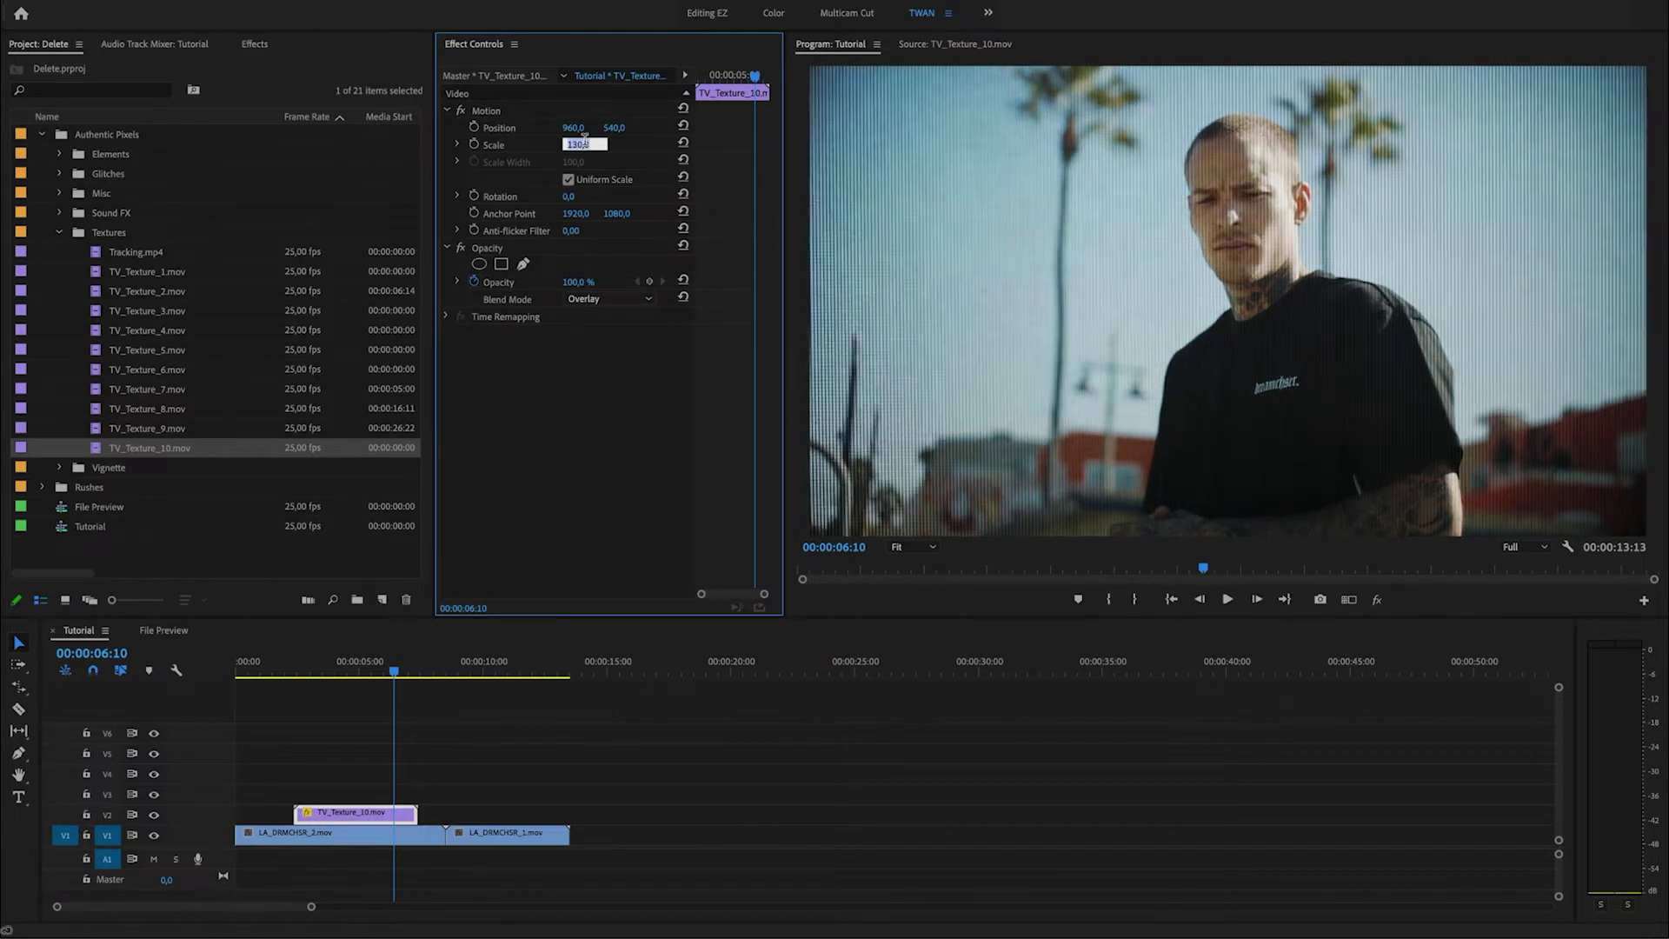
key(shift+Down)
key(shift+Down)
key(shift+Down)
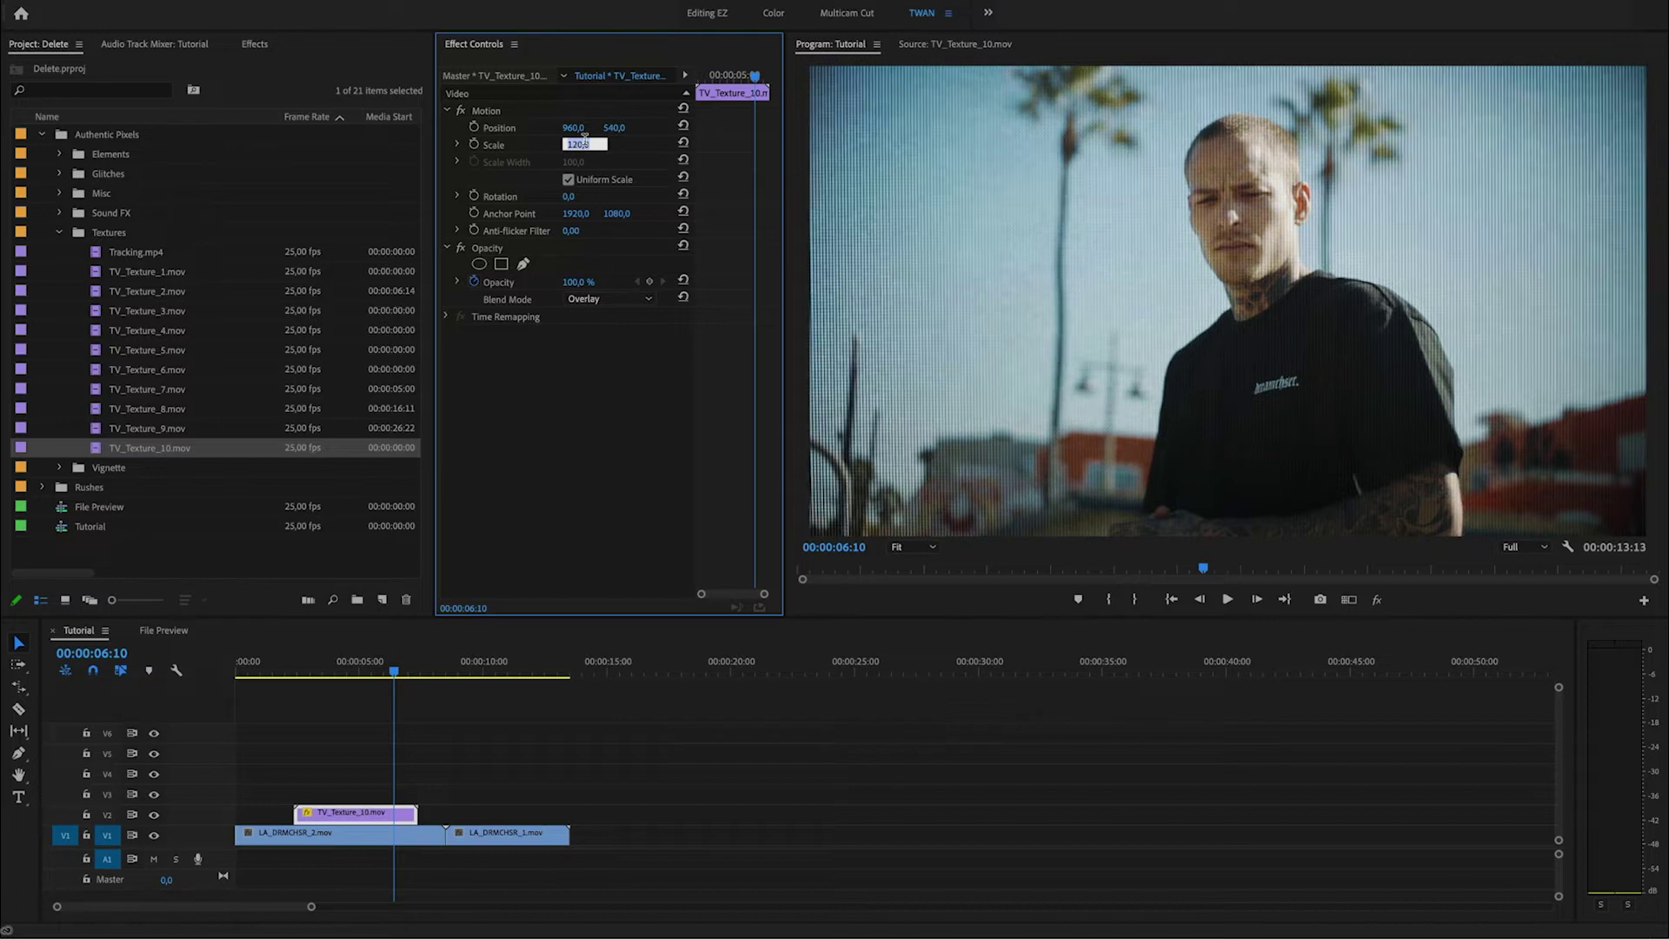
key(Return)
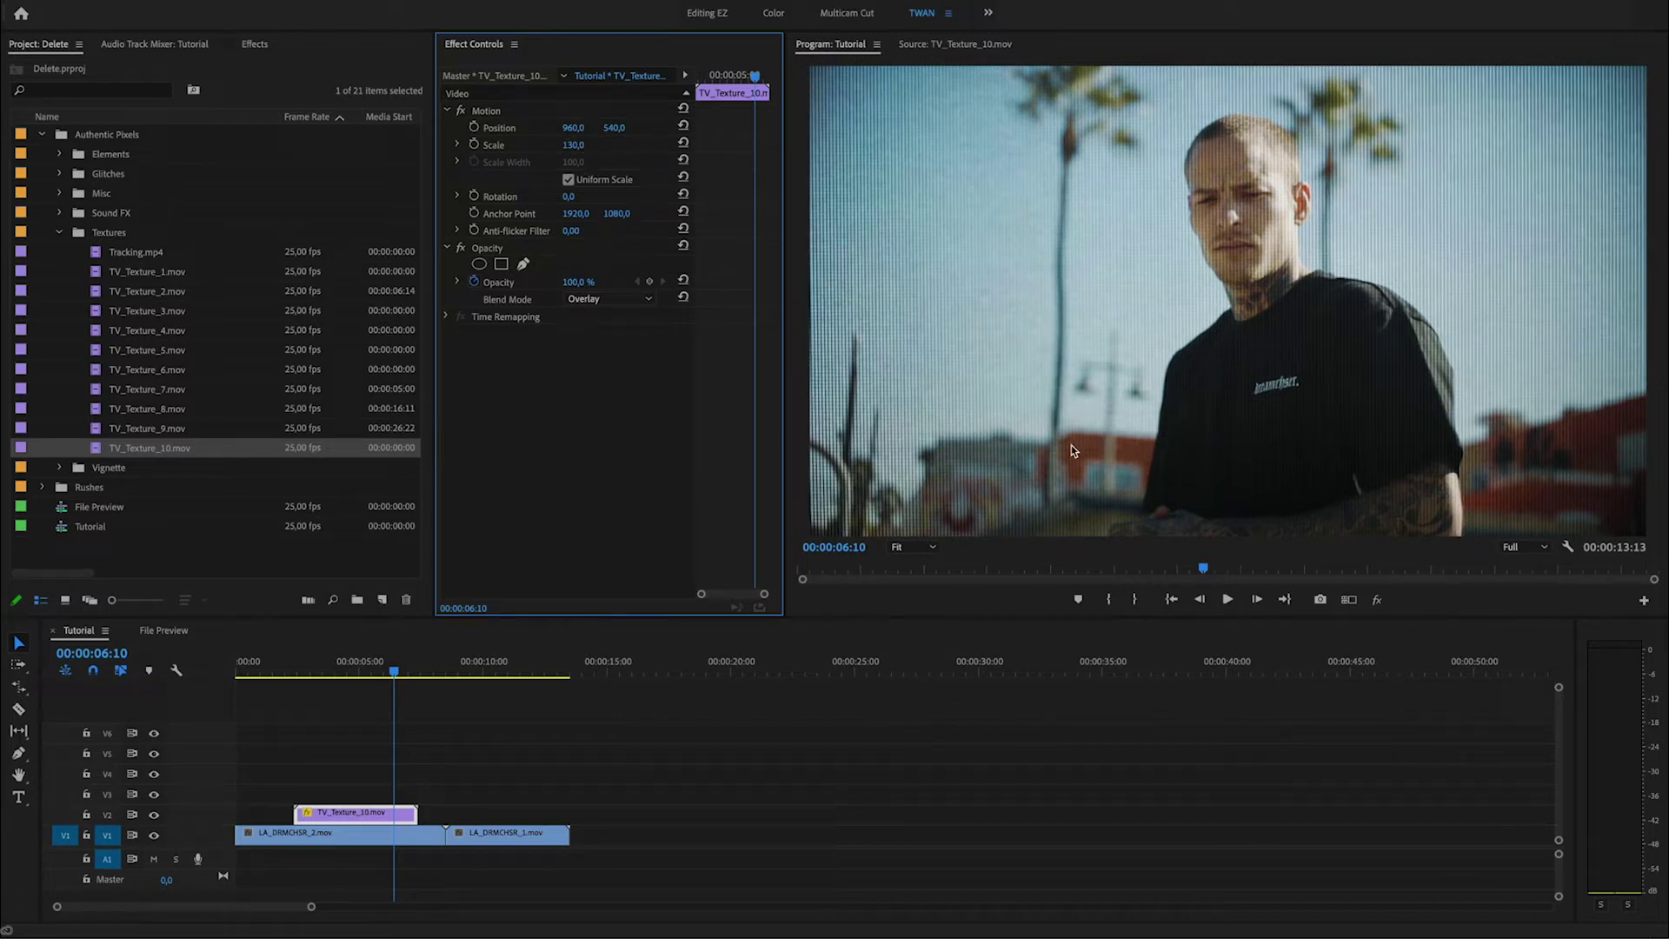
drag(371, 817, 311, 817)
drag(287, 663, 333, 665)
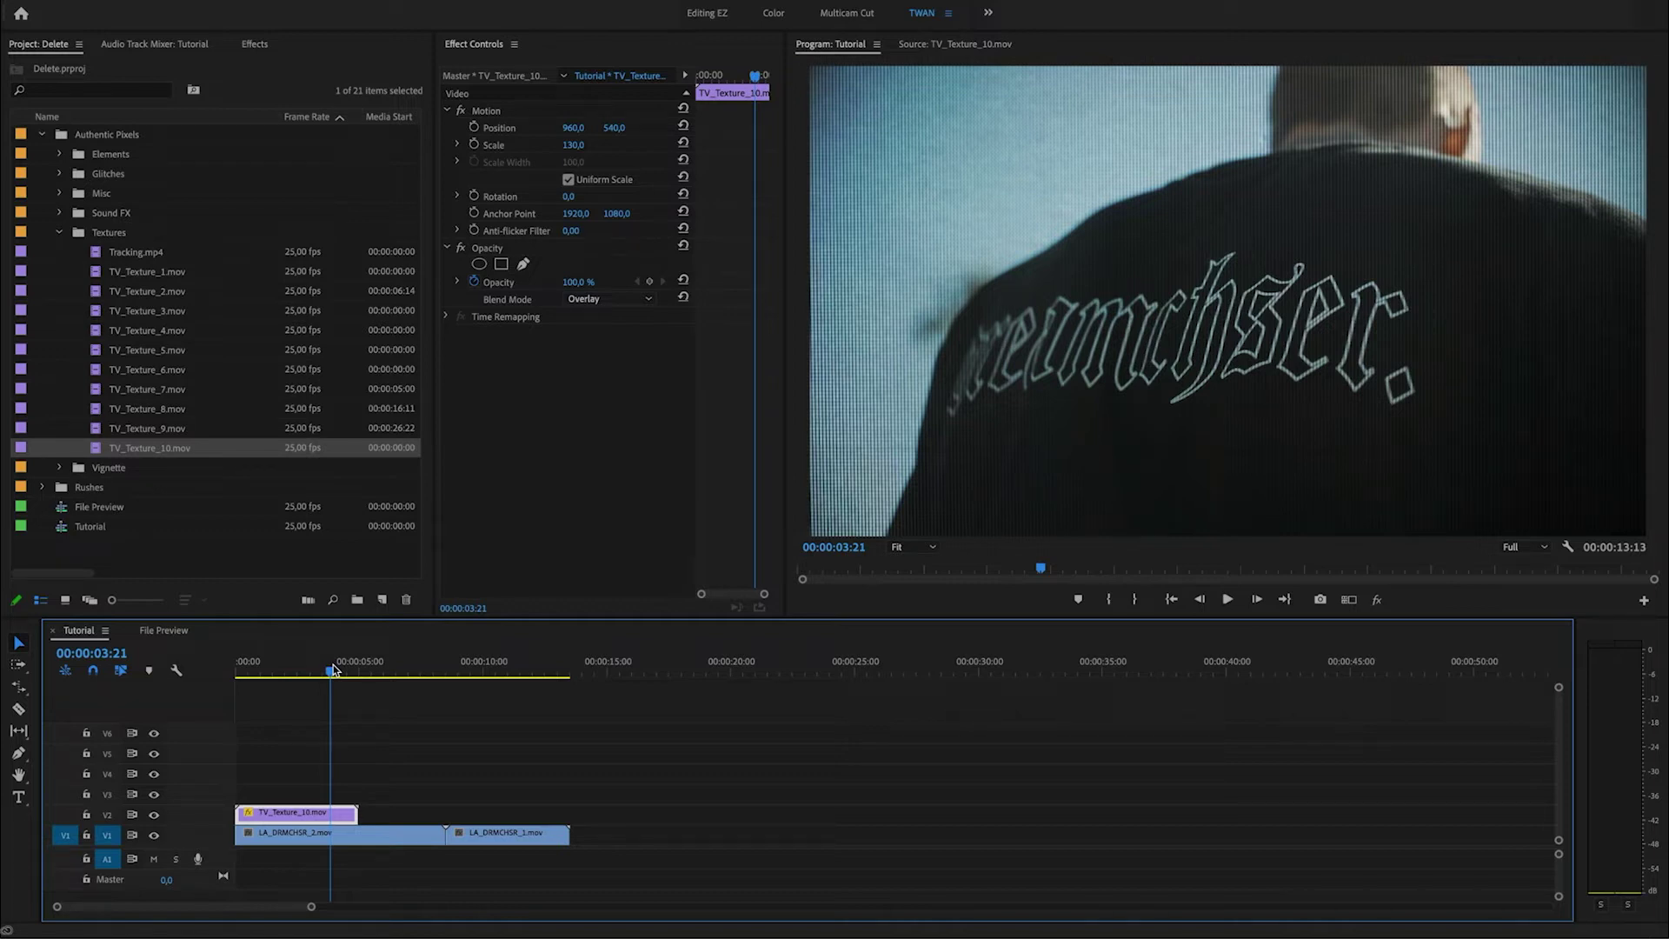
Add TV_Texture_6.mov on track V3 at the start of the sequence and scale it to the frame size
click(148, 372)
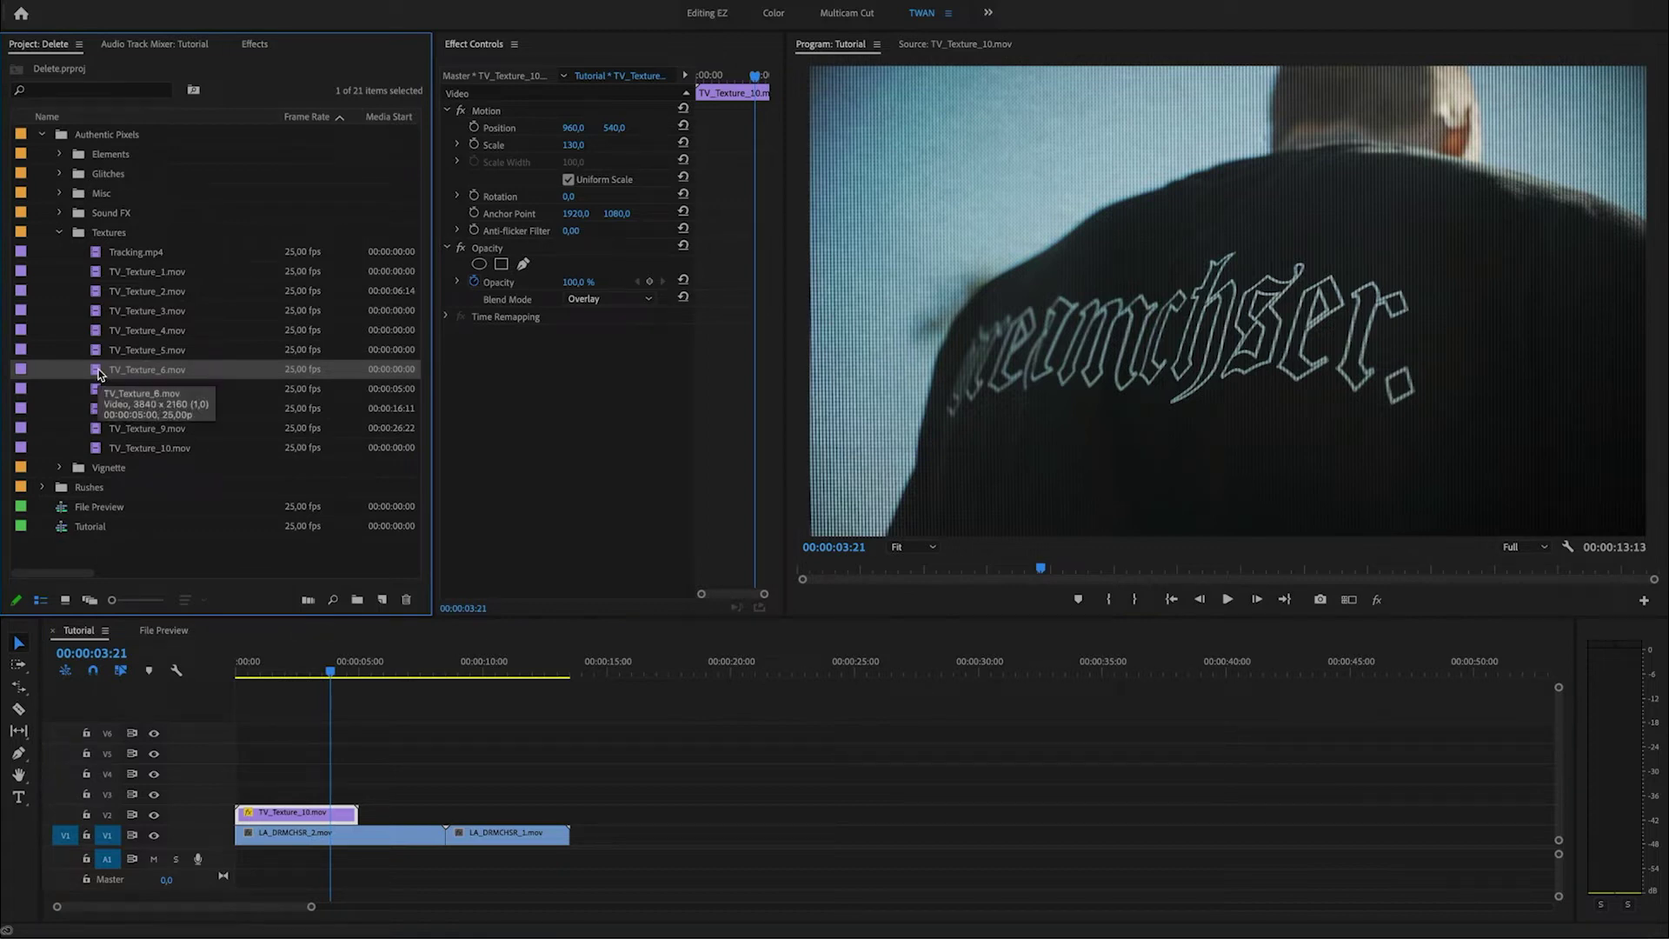
drag(98, 374, 223, 796)
drag(298, 662, 271, 663)
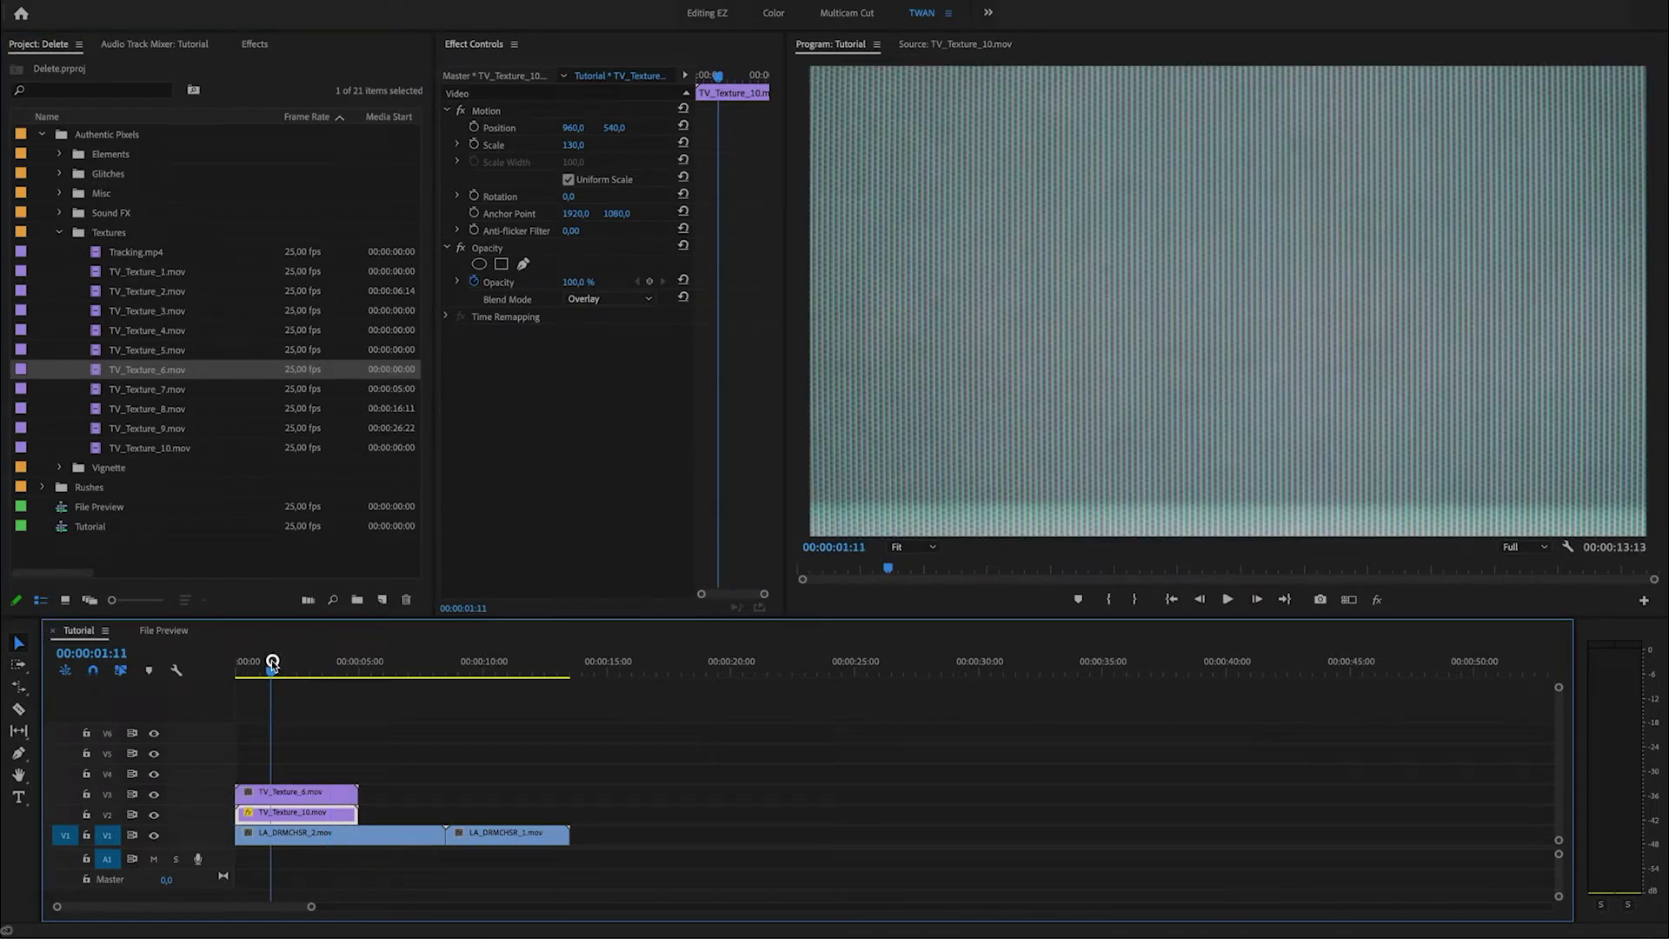
right_click(312, 789)
click(370, 754)
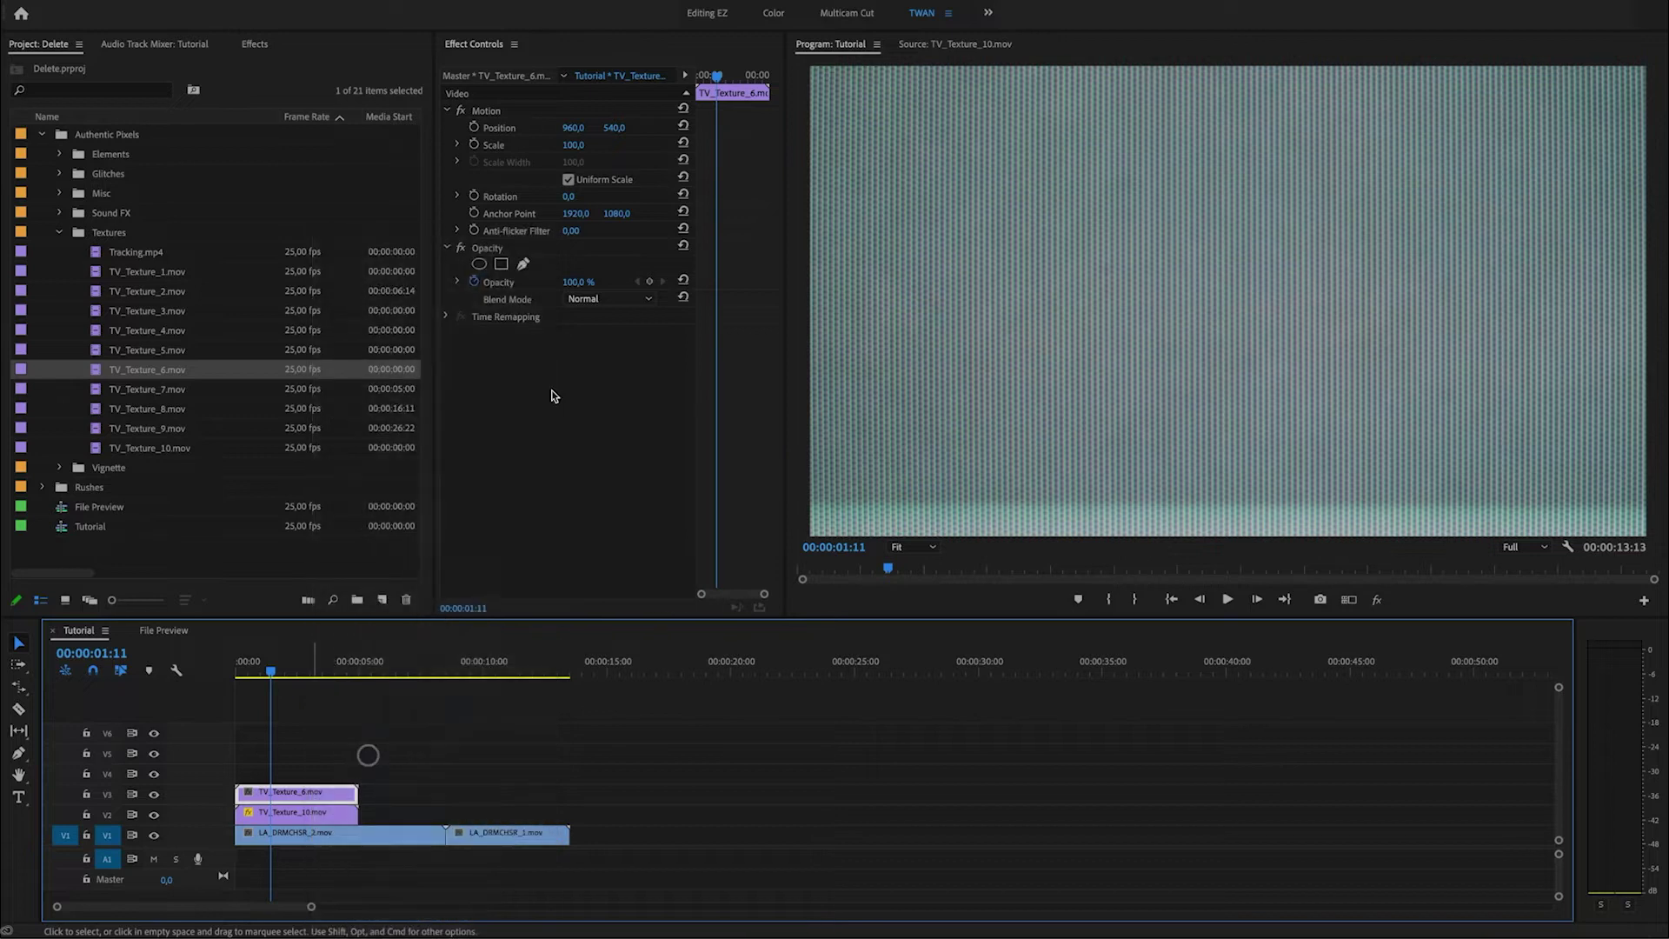
Set the TV_Texture_6.mov clip's blend mode to Overlay and compare the image with the clip disabled and enabled
click(614, 299)
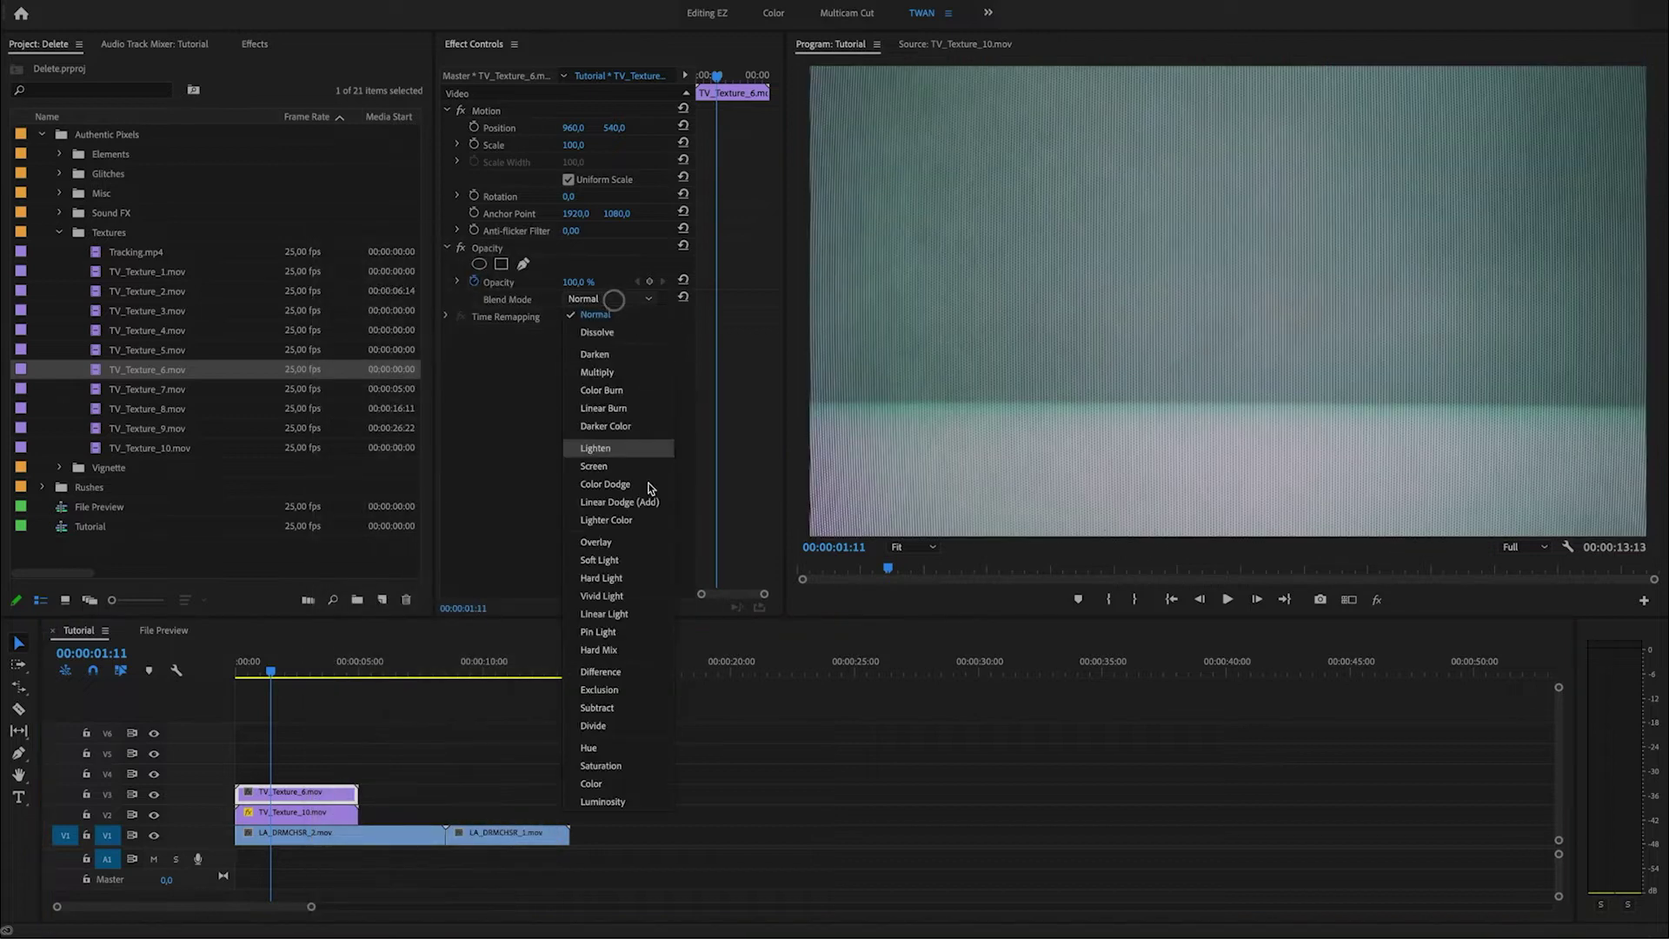
click(622, 543)
drag(313, 663, 337, 660)
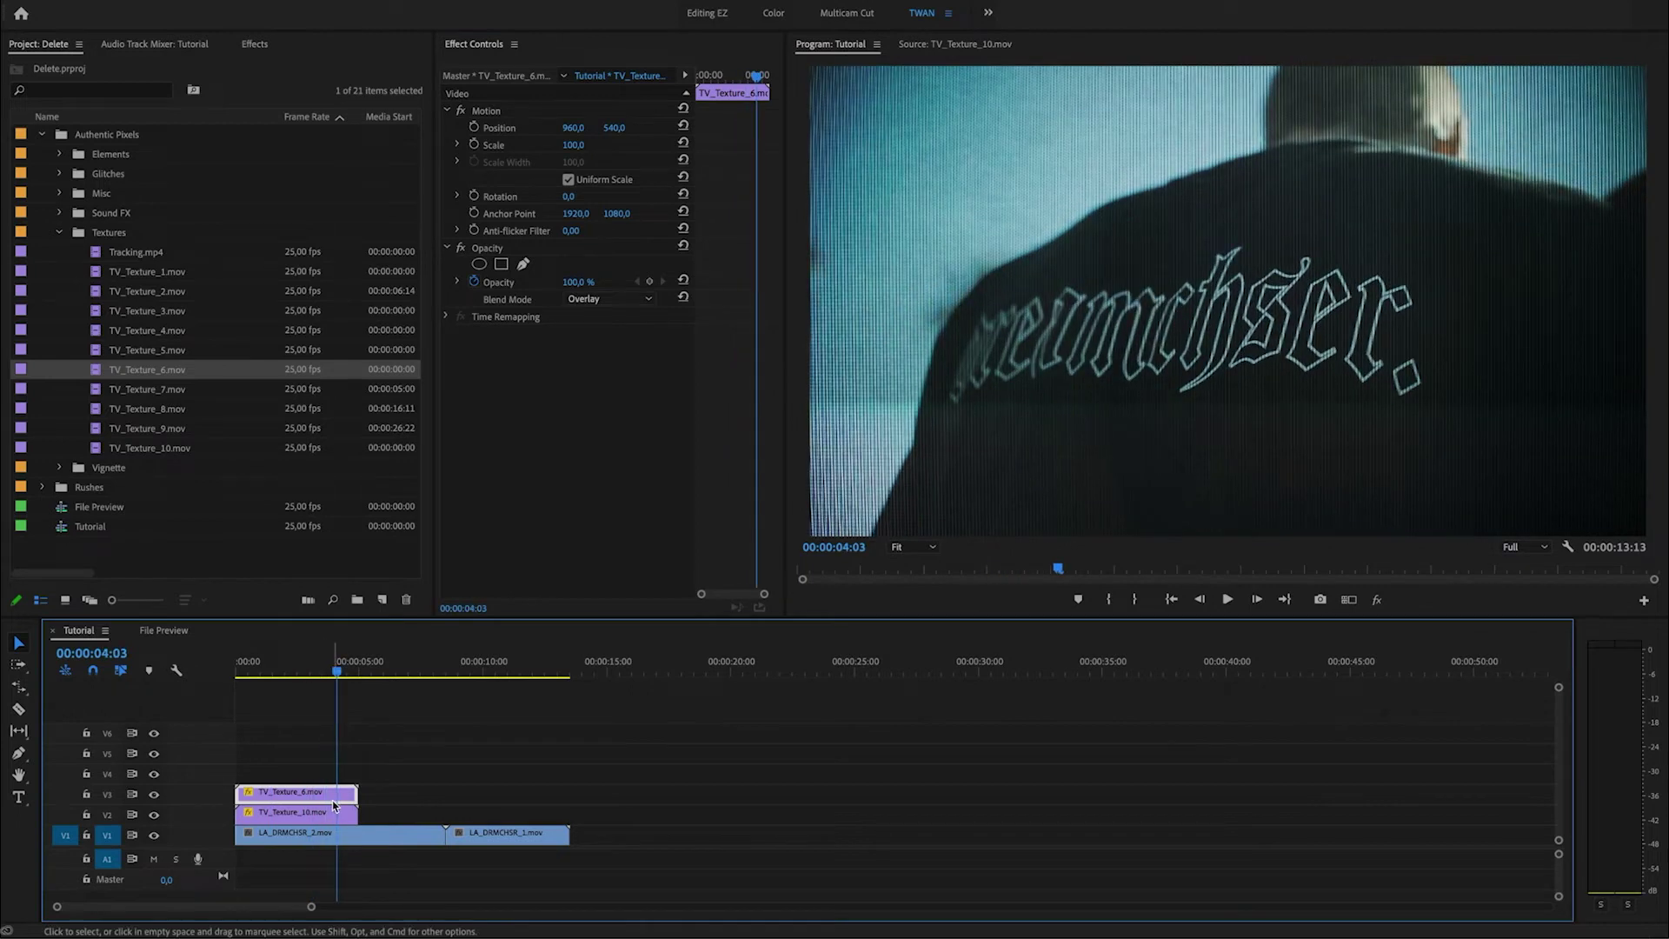
key(super+shift+e)
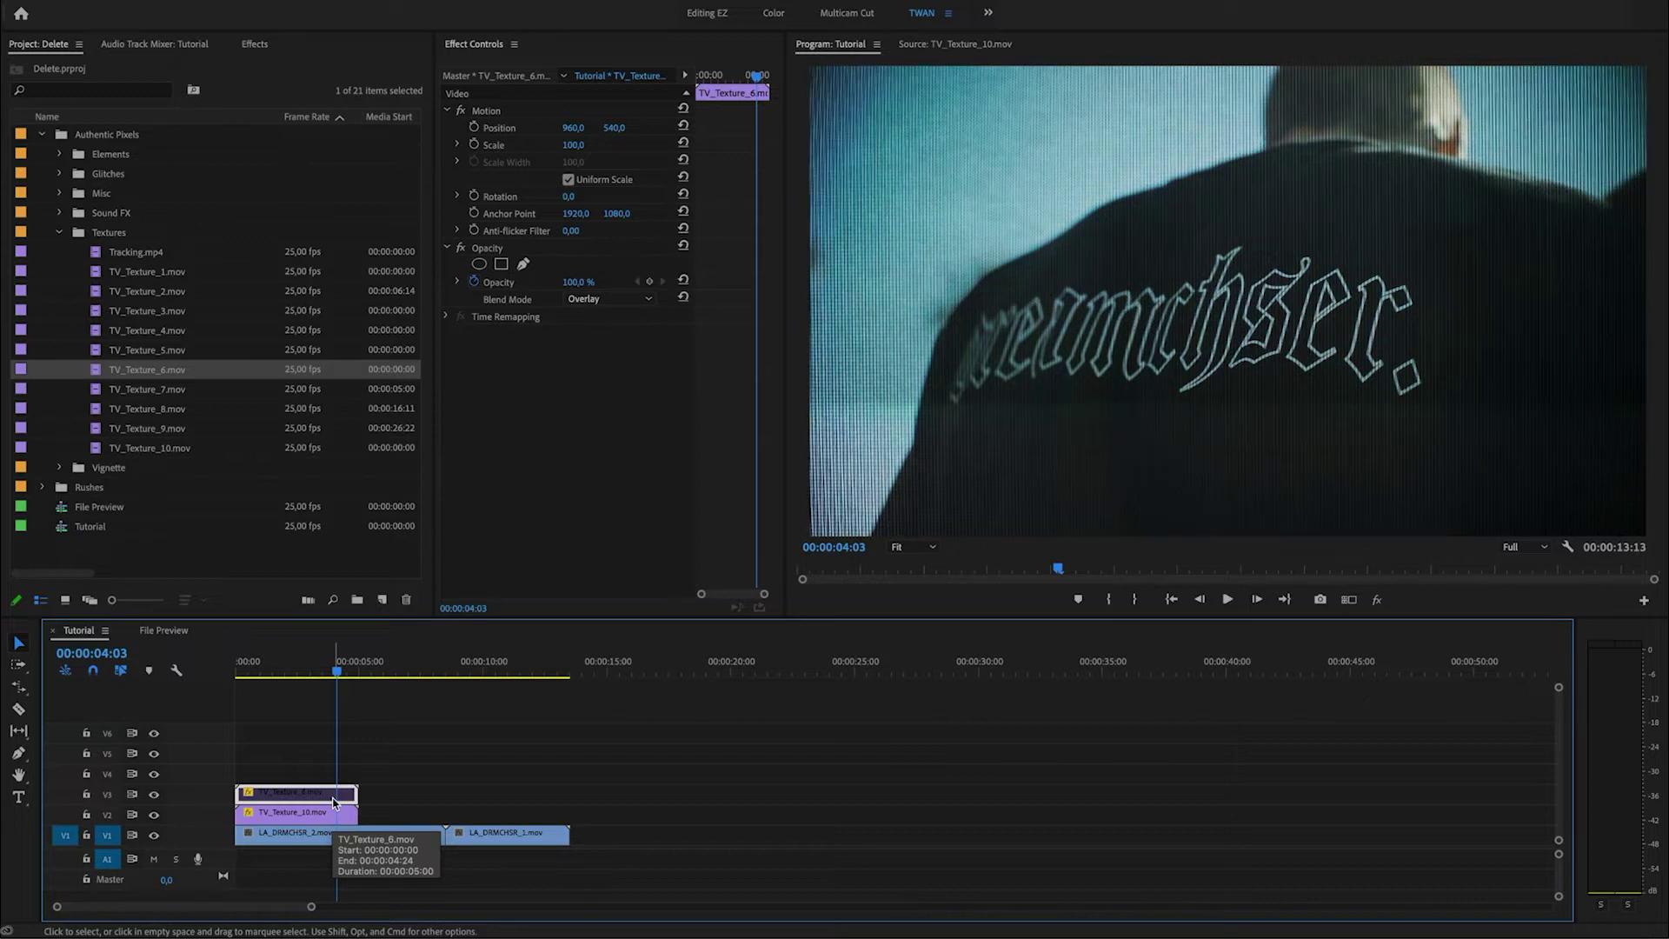
key(super+shift+e)
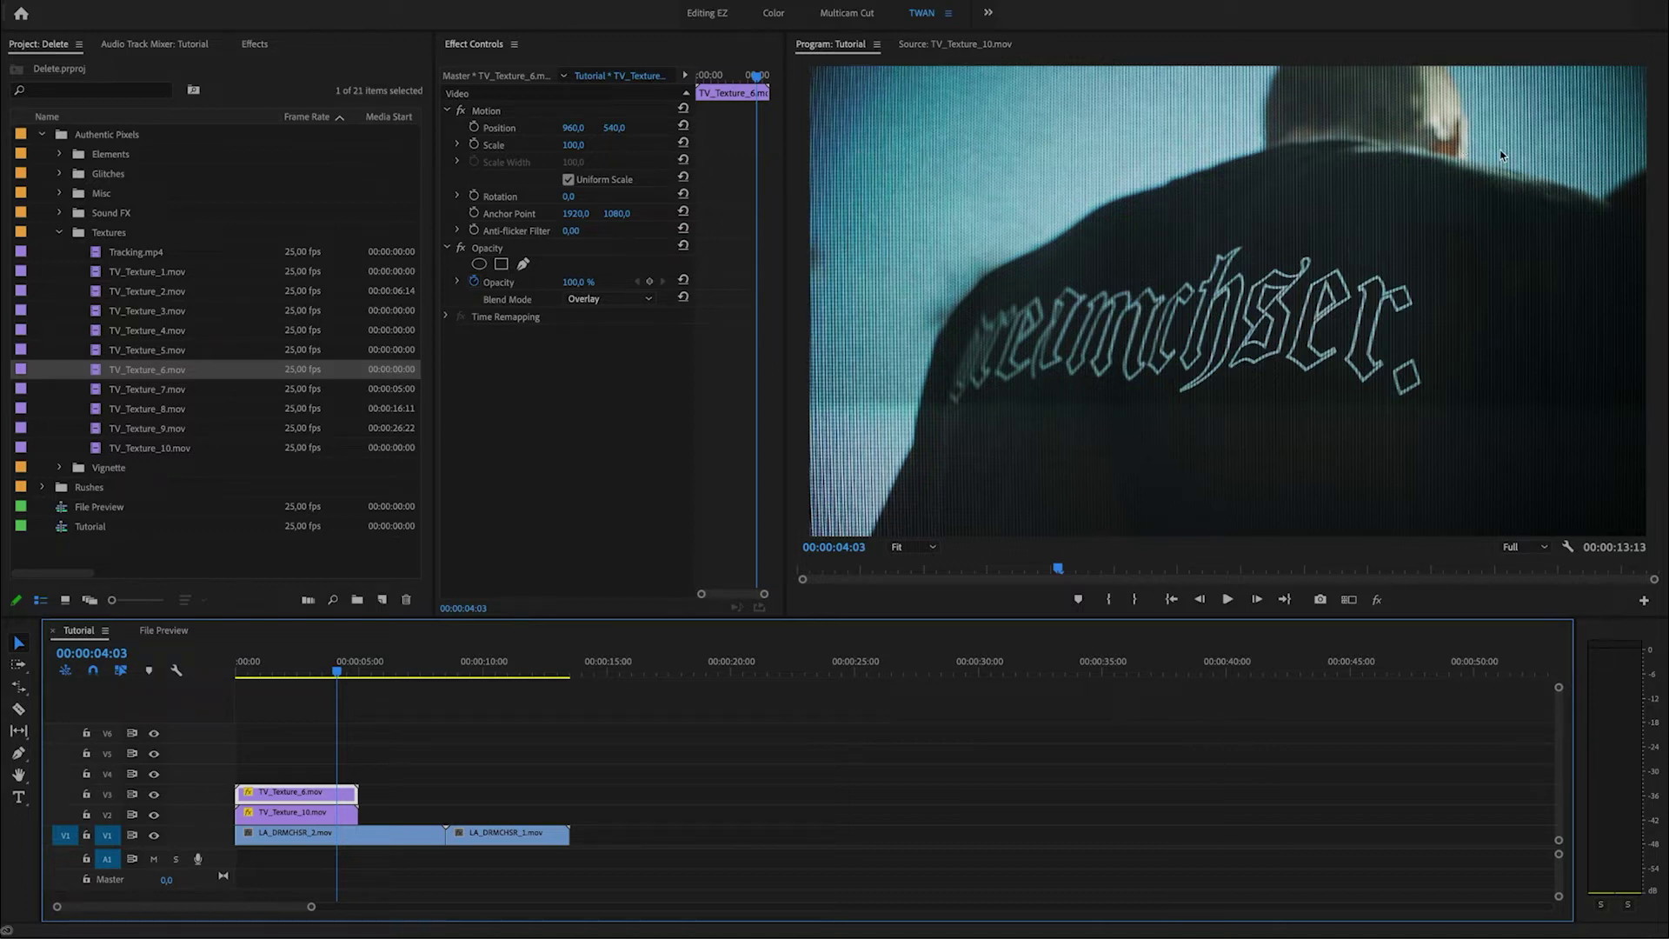
Try scale values from 110 downward on the TV_Texture_6.mov clip, ending back at 100
click(650, 209)
click(579, 145)
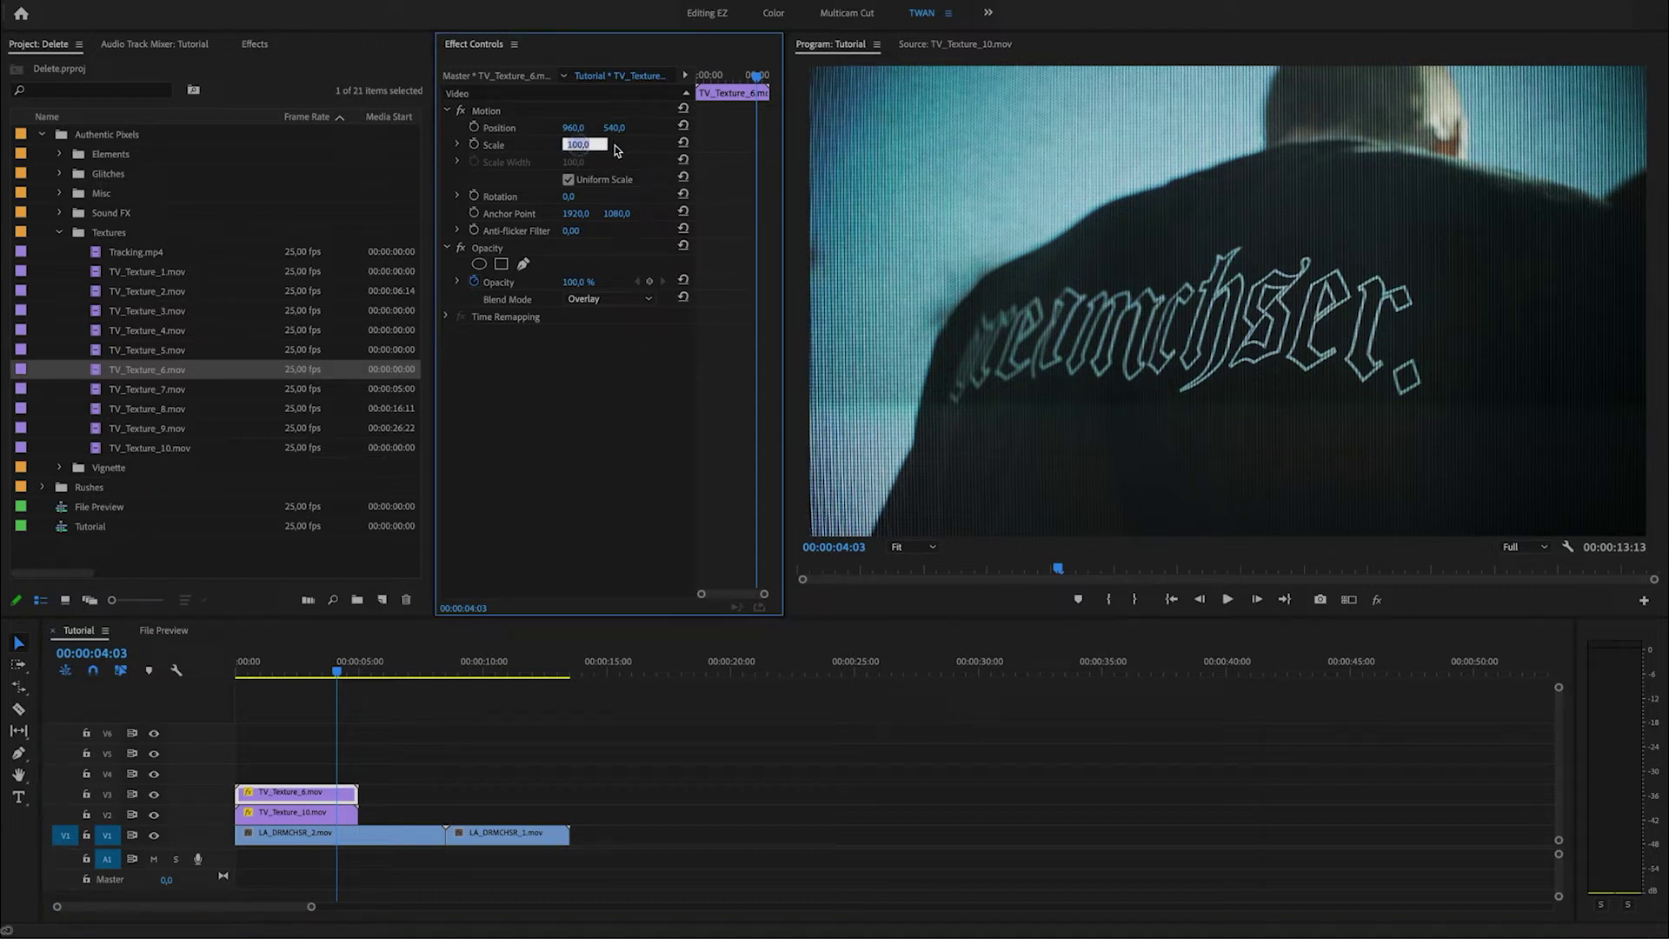
text(110)
key(Return)
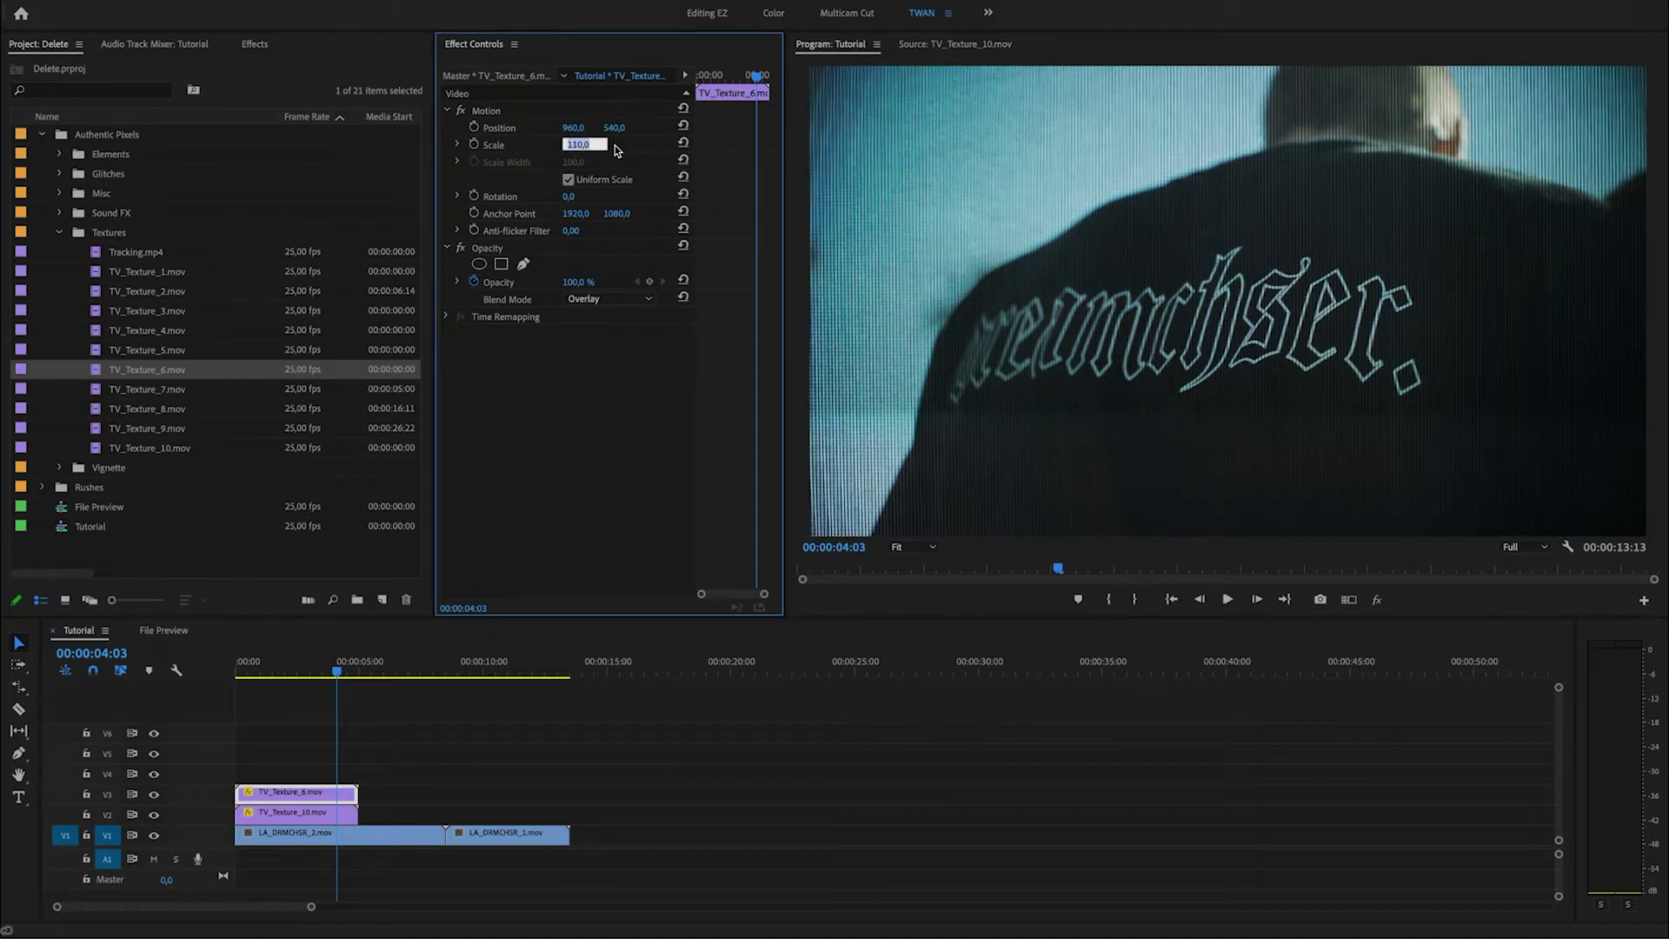
key(Down)
key(Down)
key(Down)
key(Down)
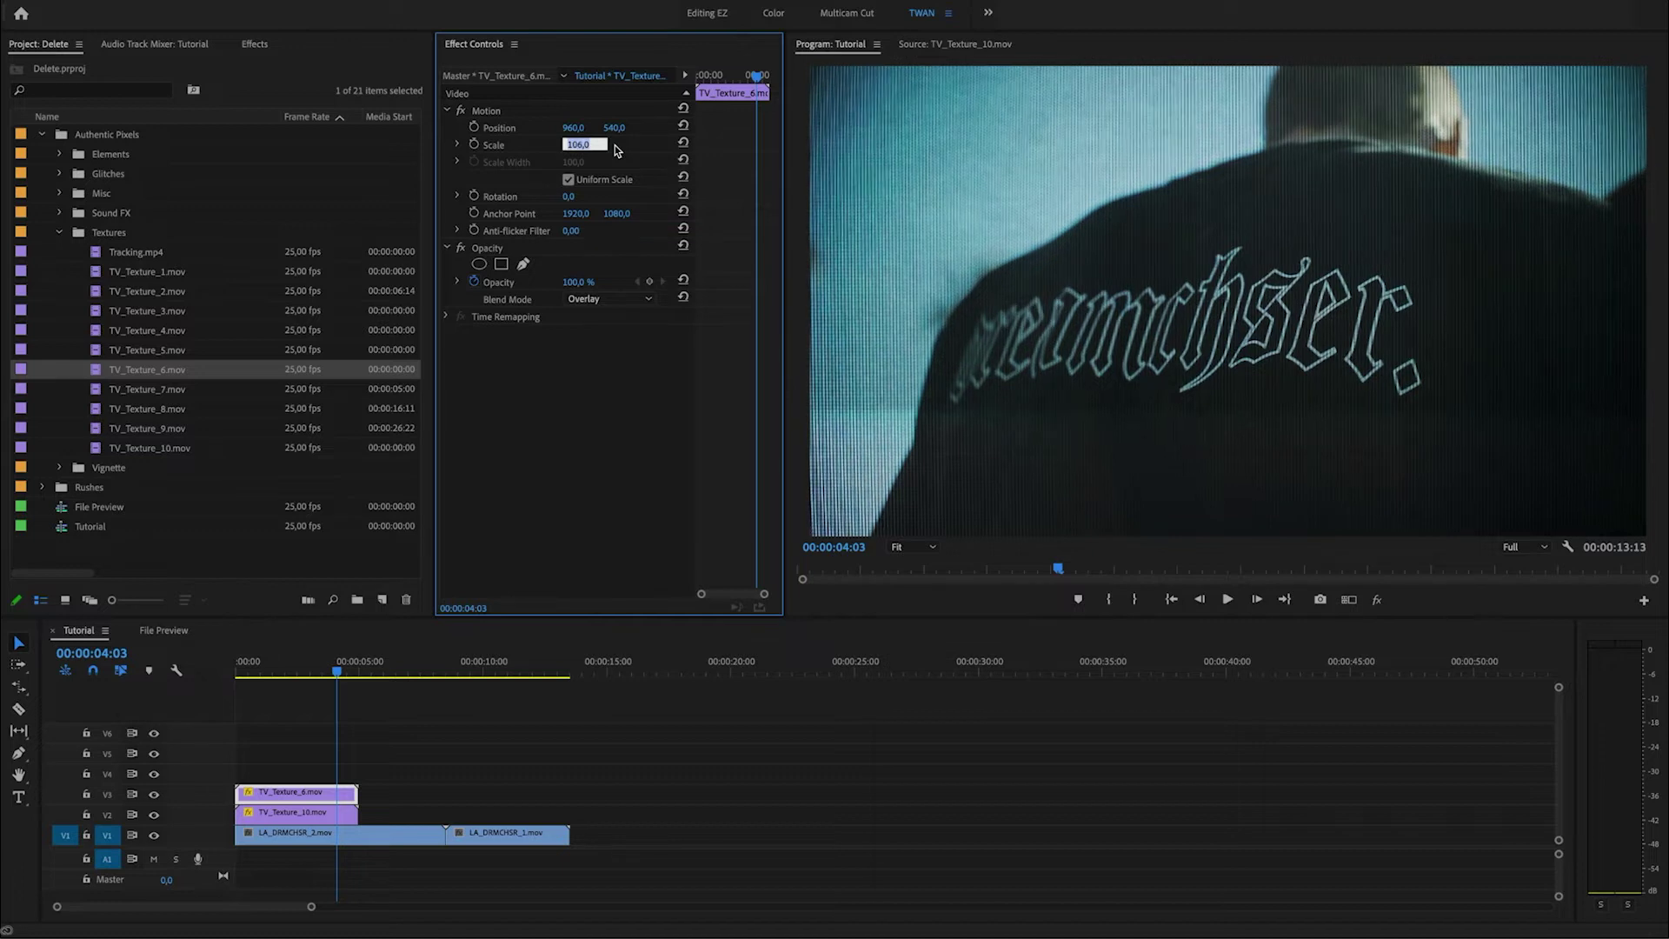
key(Up)
key(Down)
key(Down)
key(Down)
key(Down)
key(Down)
key(Down)
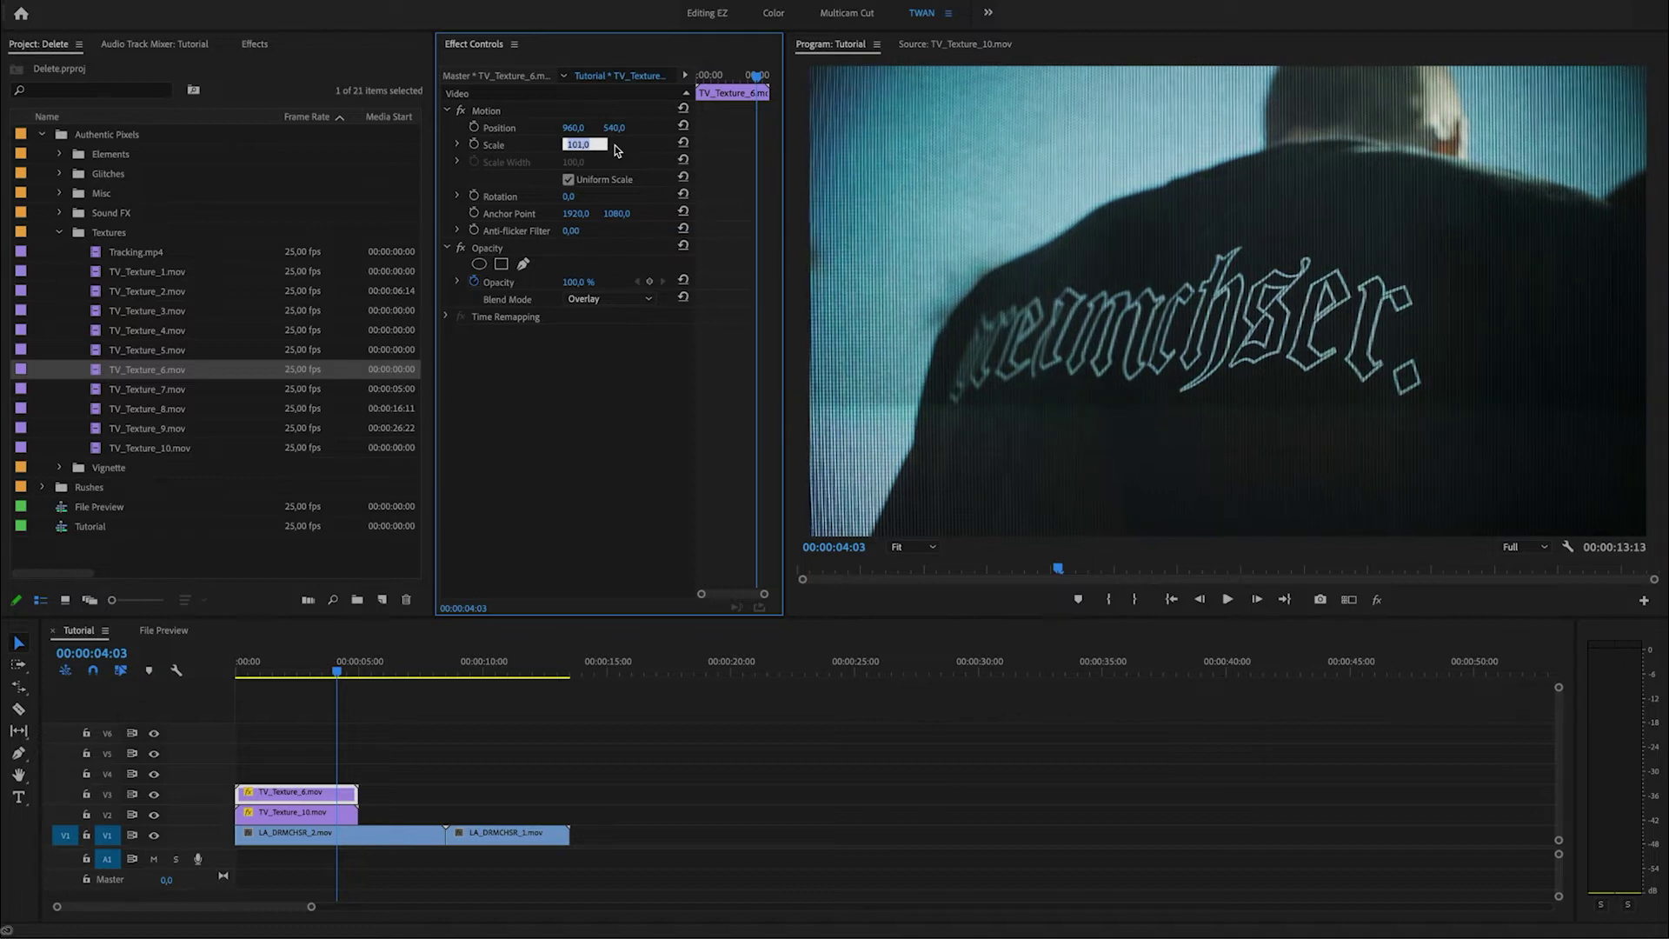
key(Down)
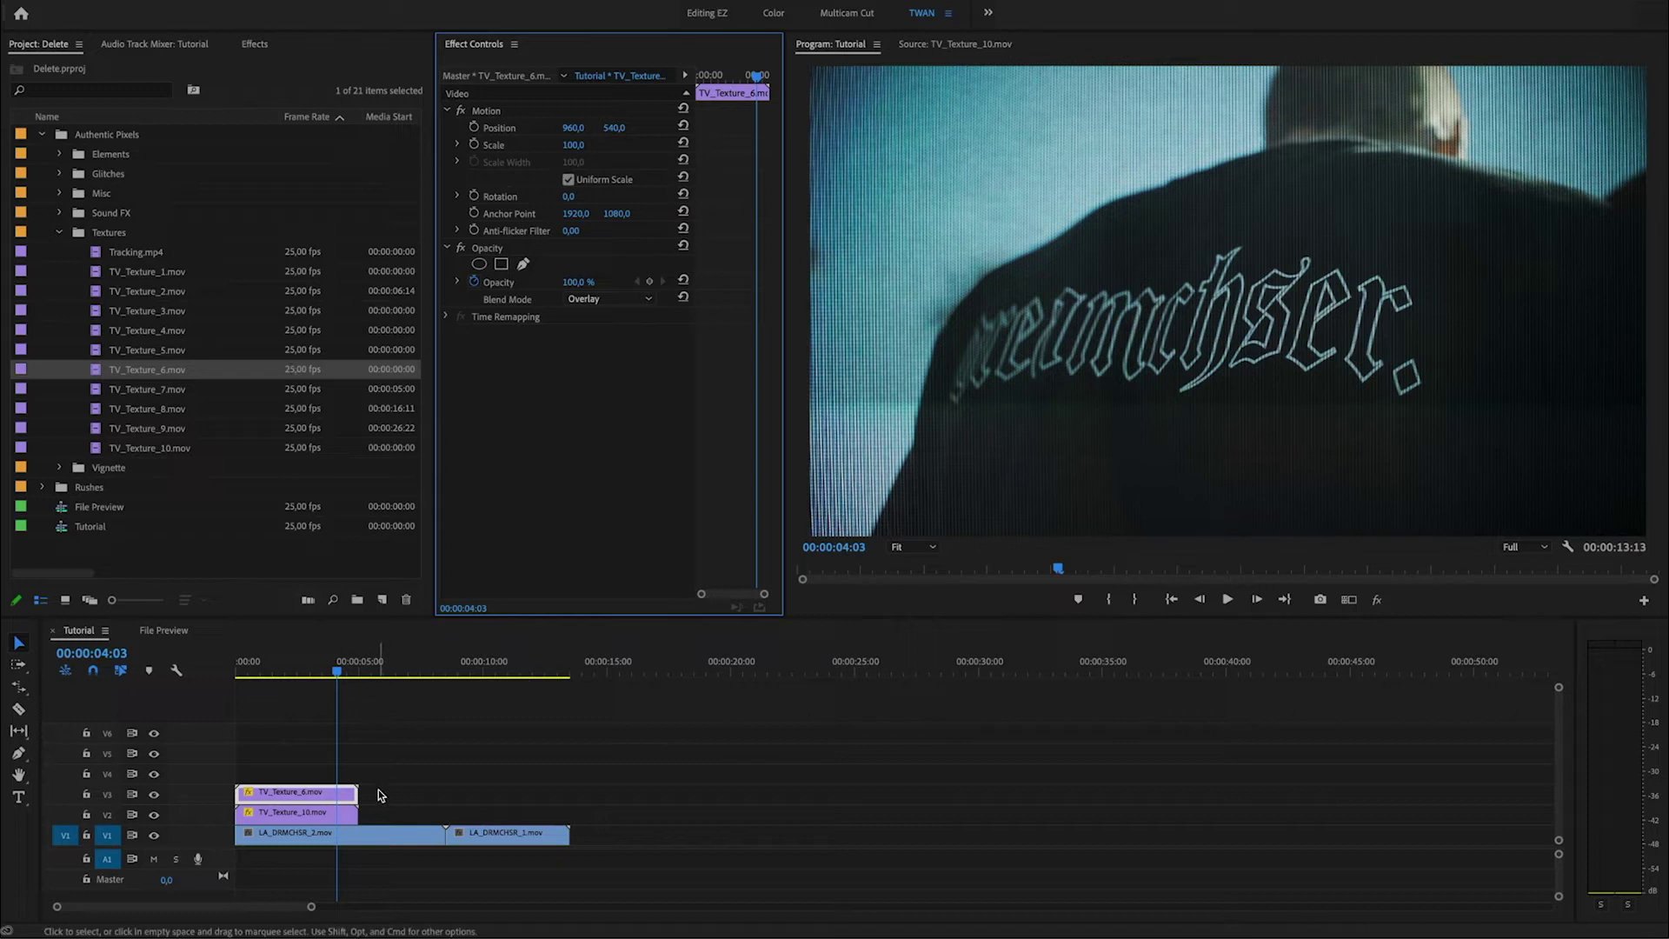
Duplicate both texture clips on V2 and V3 and trim the copies to the end of LA_DRMCHSR_2.mov
click(415, 743)
mouse_move(388, 767)
mouse_down()
mouse_move(331, 812)
mouse_move(422, 794)
mouse_move(393, 793)
mouse_up()
click(466, 765)
drag(496, 769, 446, 812)
click(457, 730)
mouse_move(387, 668)
mouse_down()
mouse_move(425, 667)
mouse_move(327, 671)
mouse_move(401, 674)
mouse_up()
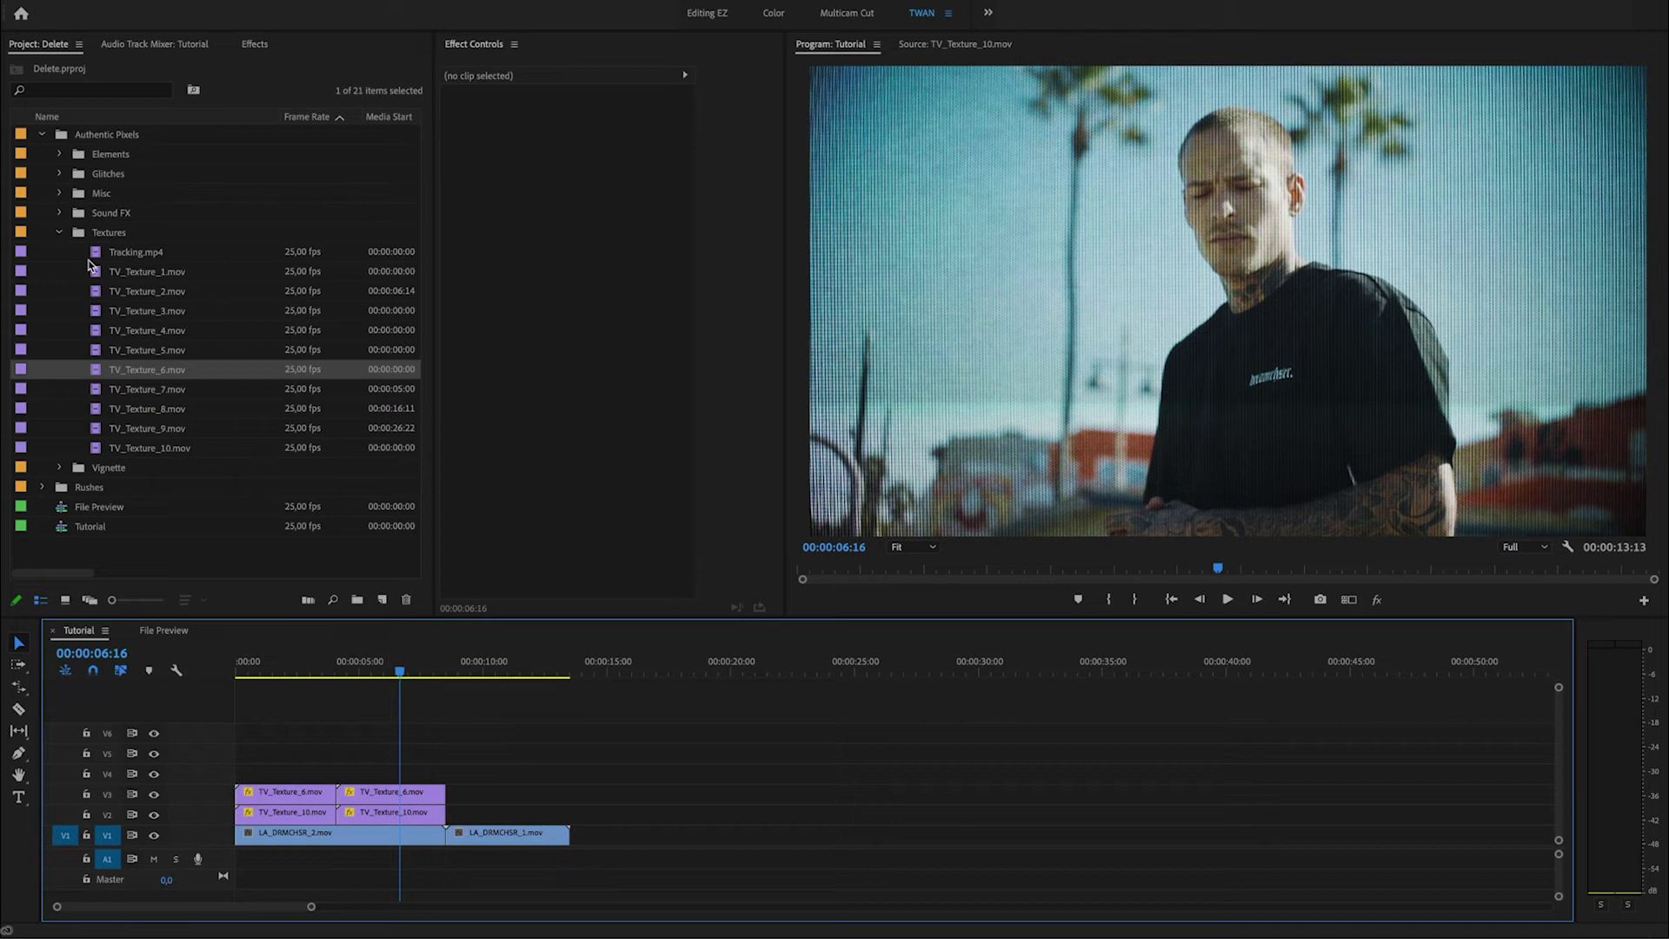
Place Vignette_1.png from the Vignette bin on track V4 across the full length of LA_DRMCHSR_2.mov
click(63, 233)
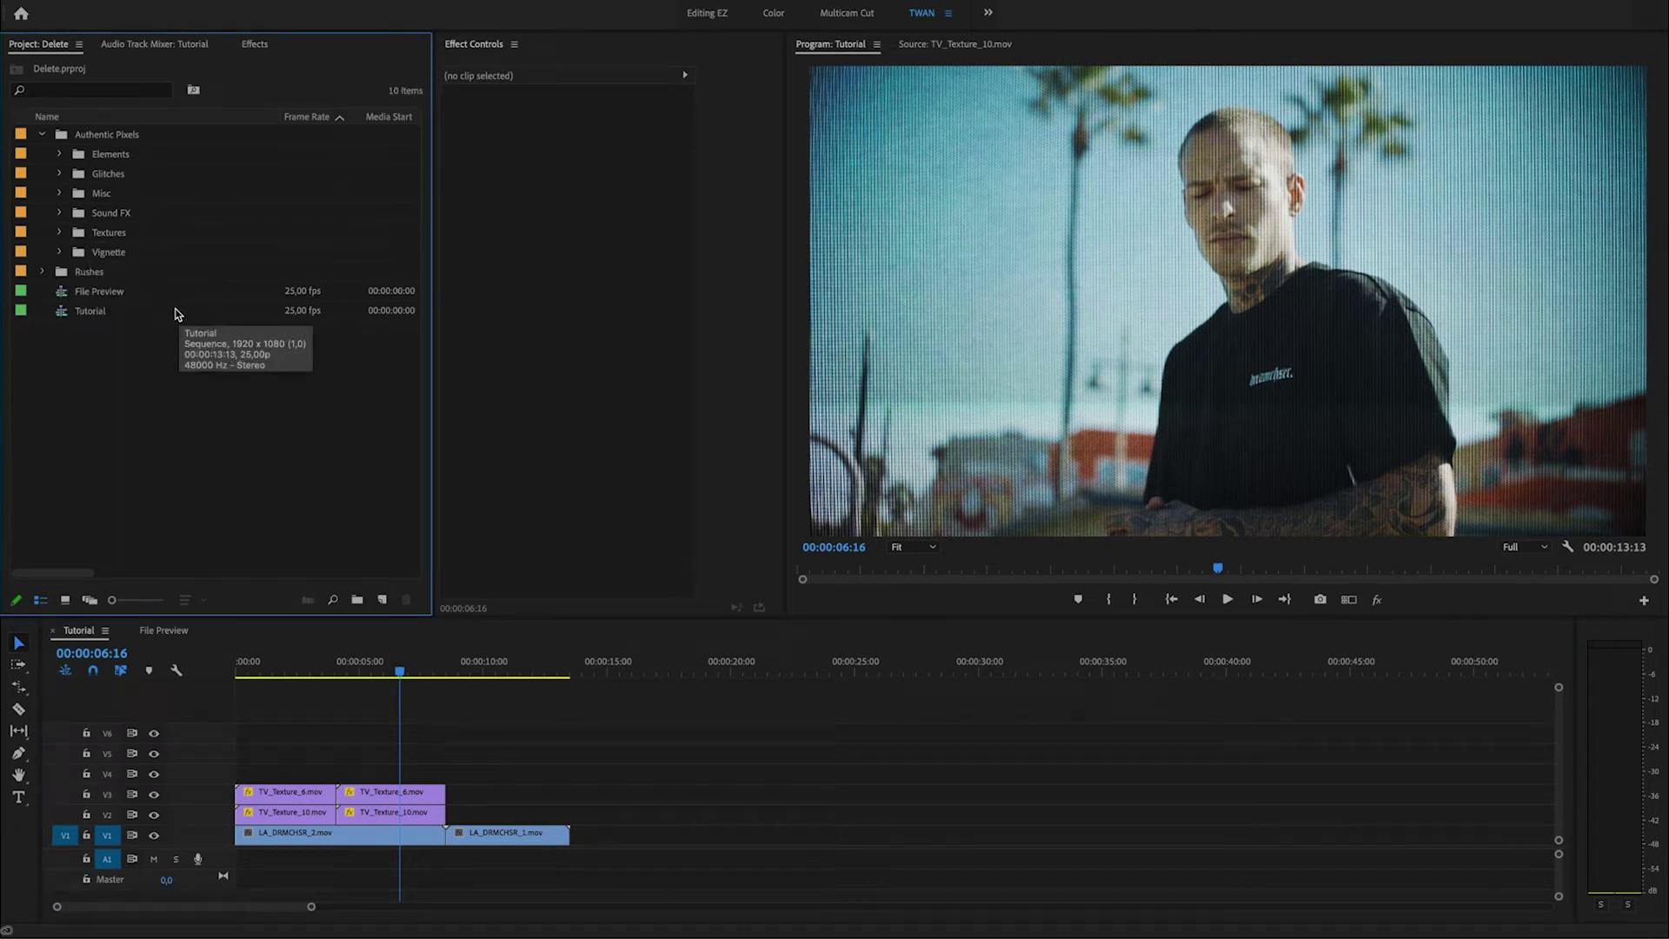
click(59, 252)
click(147, 275)
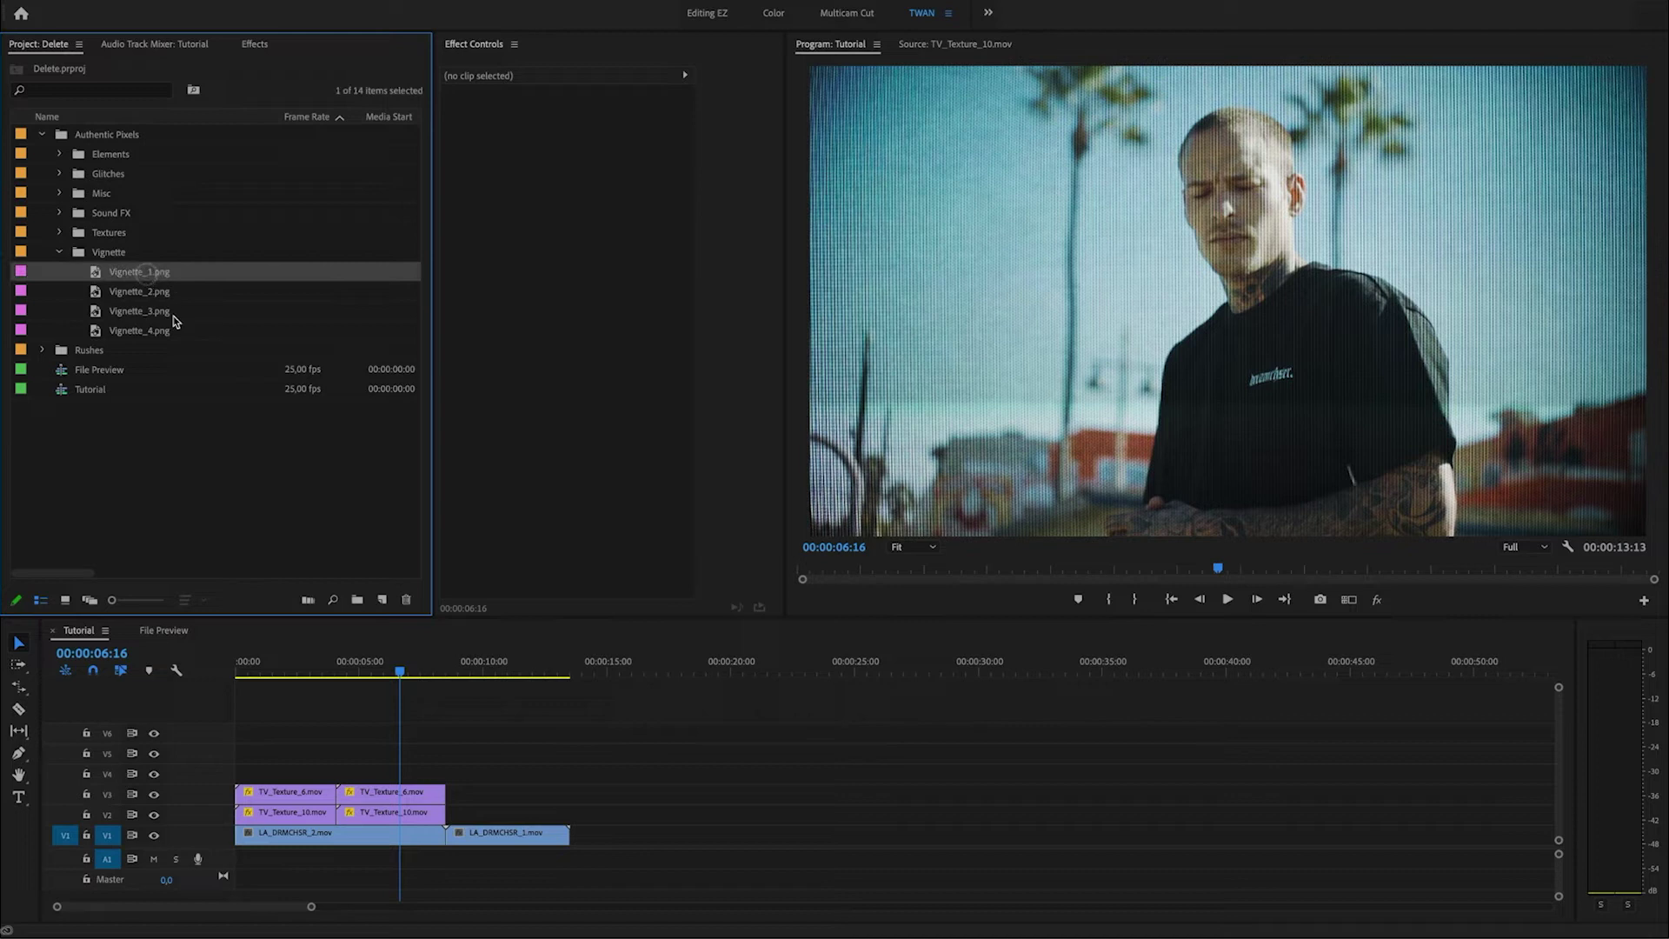
drag(278, 504, 453, 758)
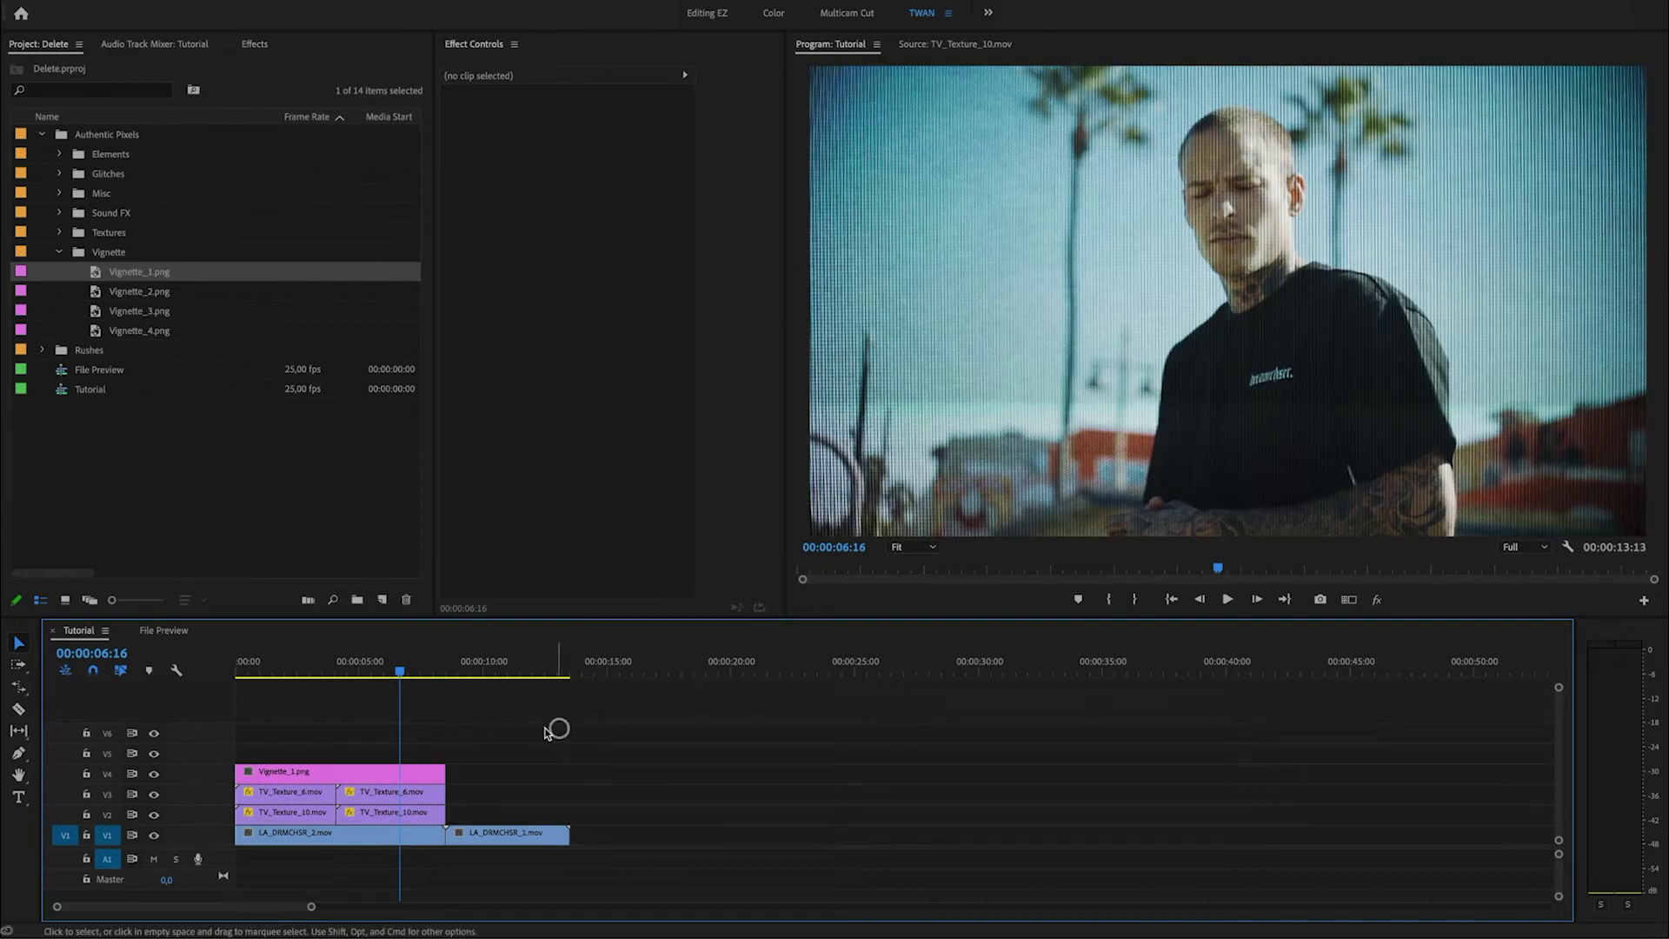
Scale the Vignette_1.png clip to the frame size and play back the result briefly
right_click(372, 773)
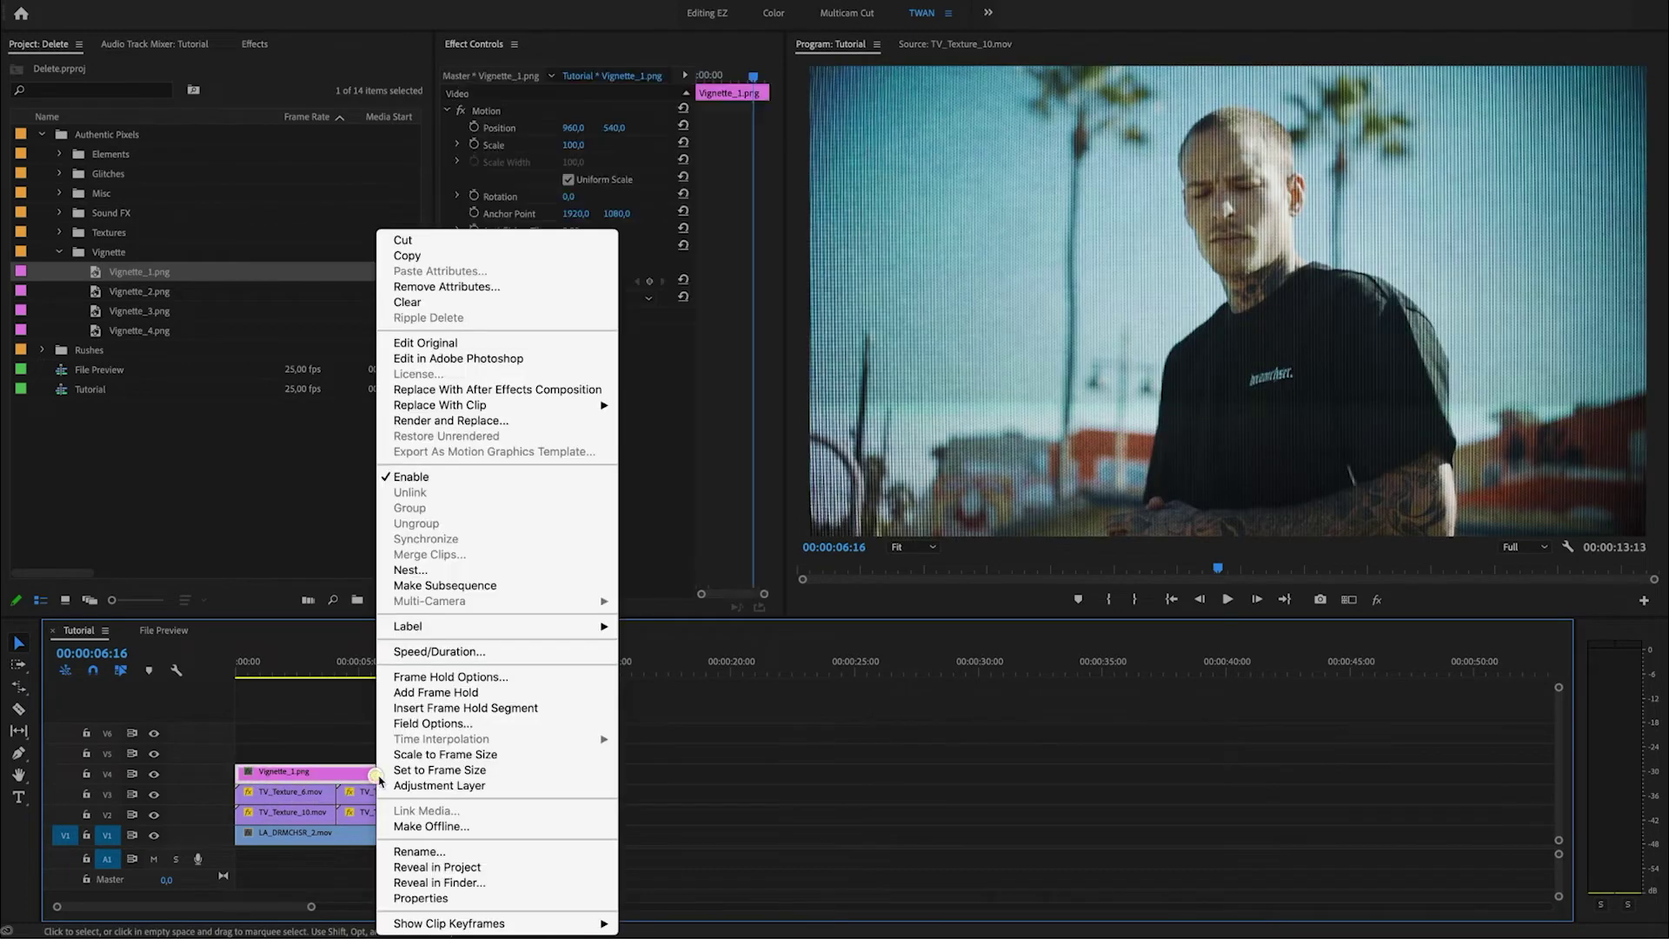
click(493, 756)
key(space)
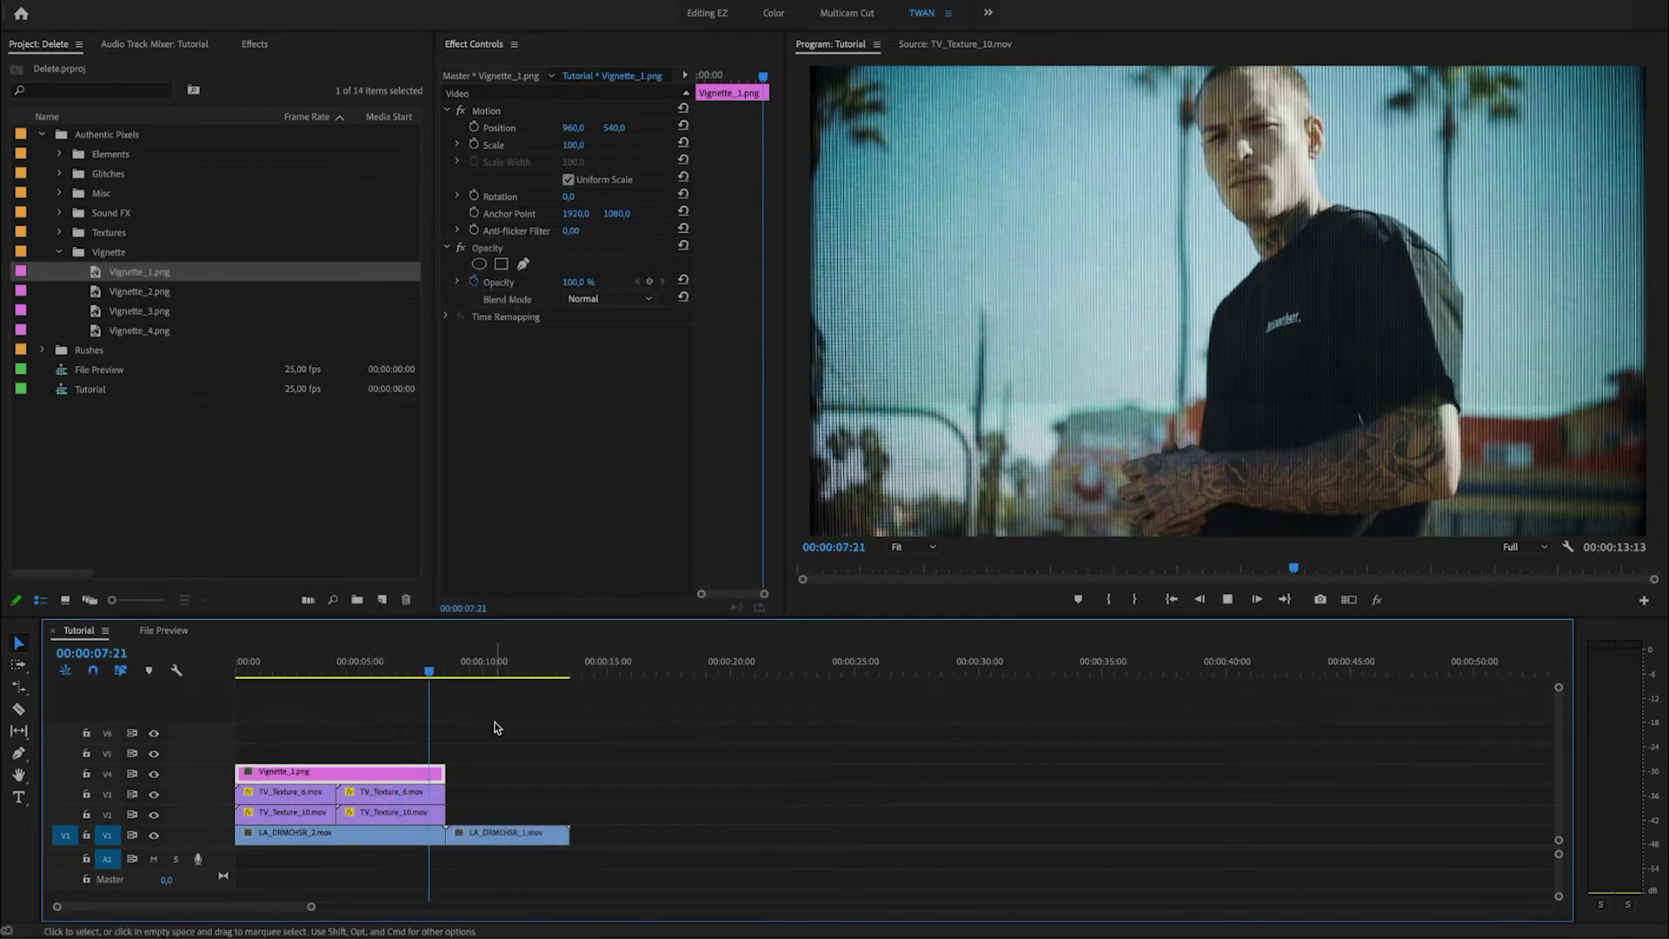
key(space)
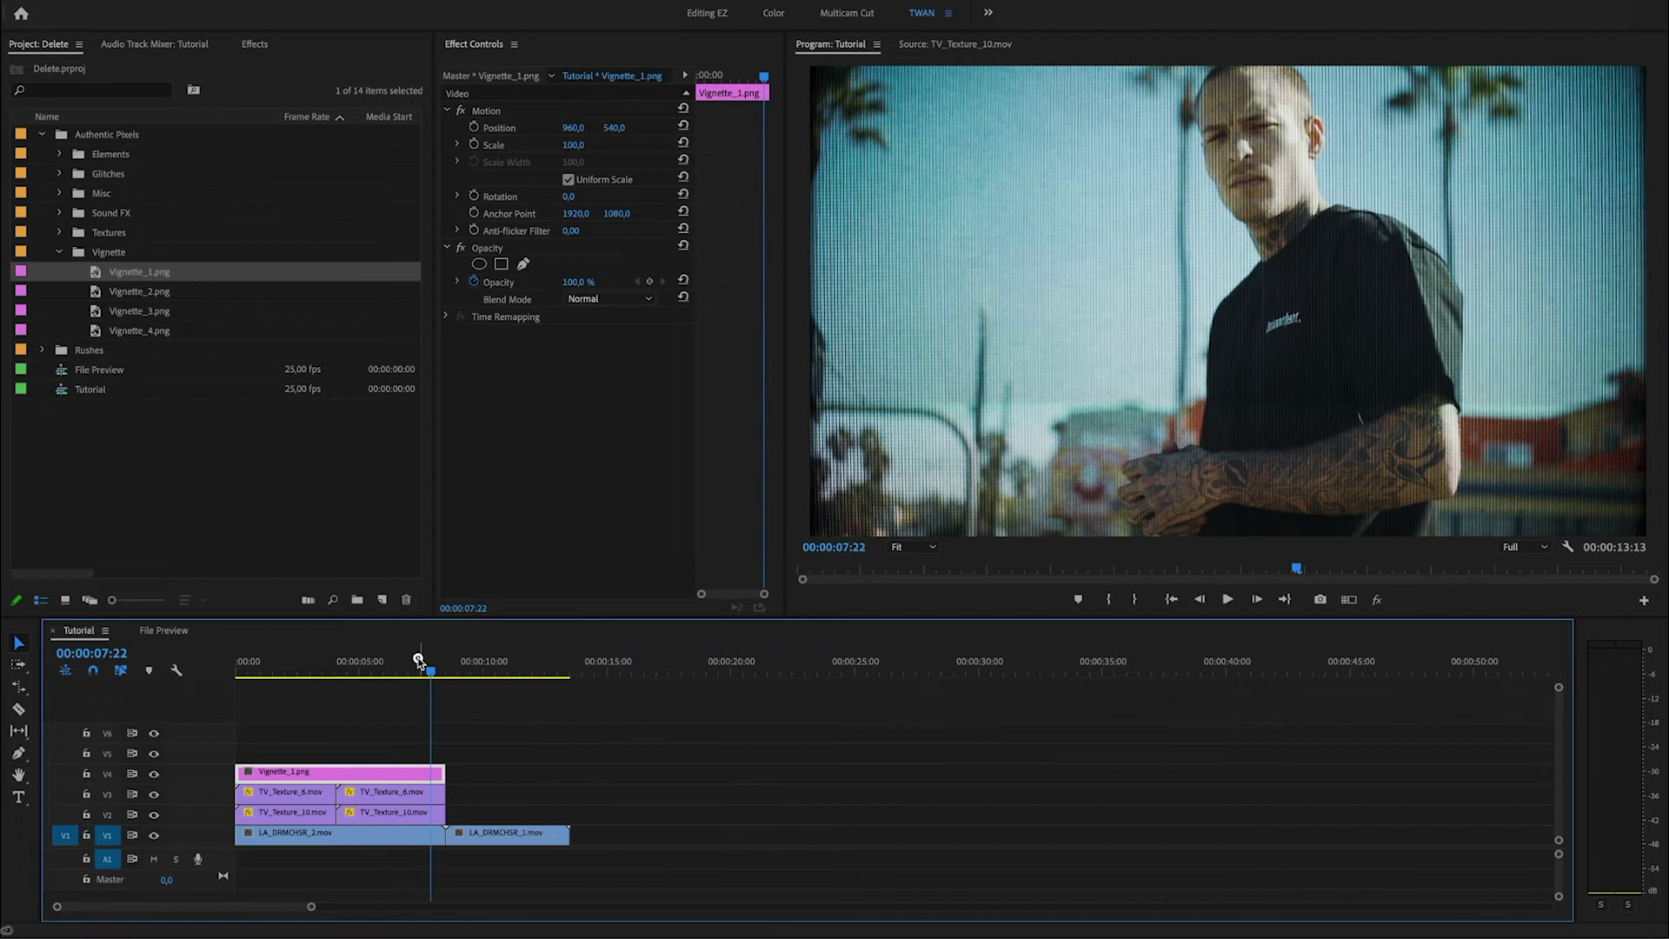
Disable and re-enable the Vignette_1.png clip at 00:00:07:08 to compare the picture with and without it
click(417, 661)
click(416, 777)
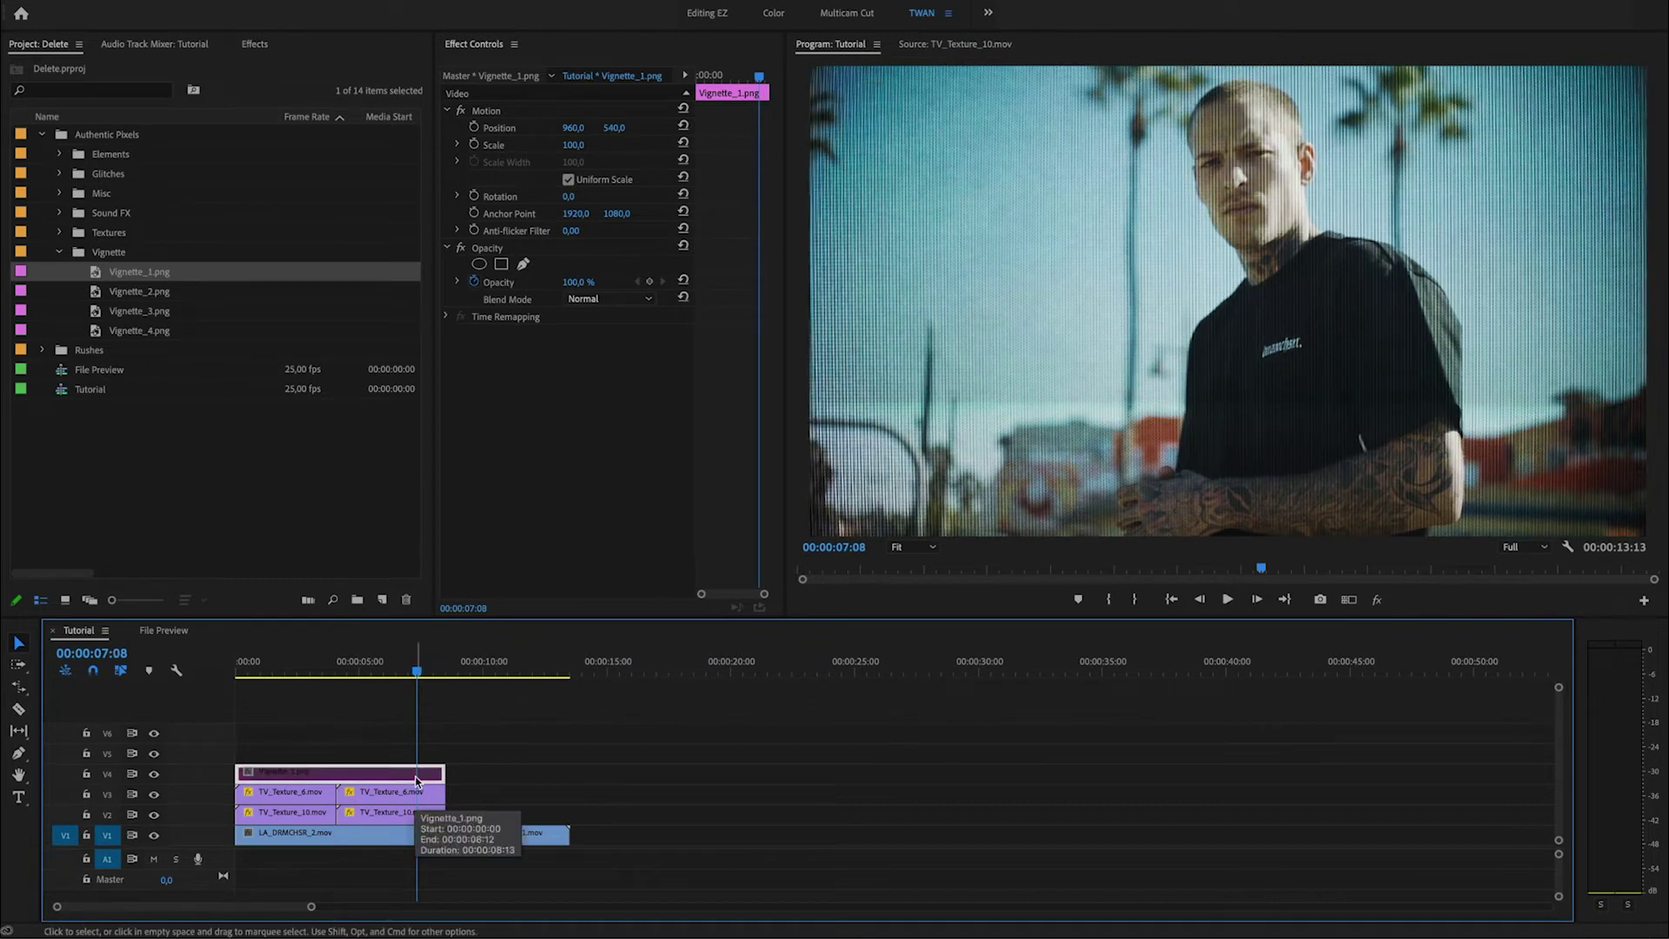
key(shift+super+e)
key(shift+super+e)
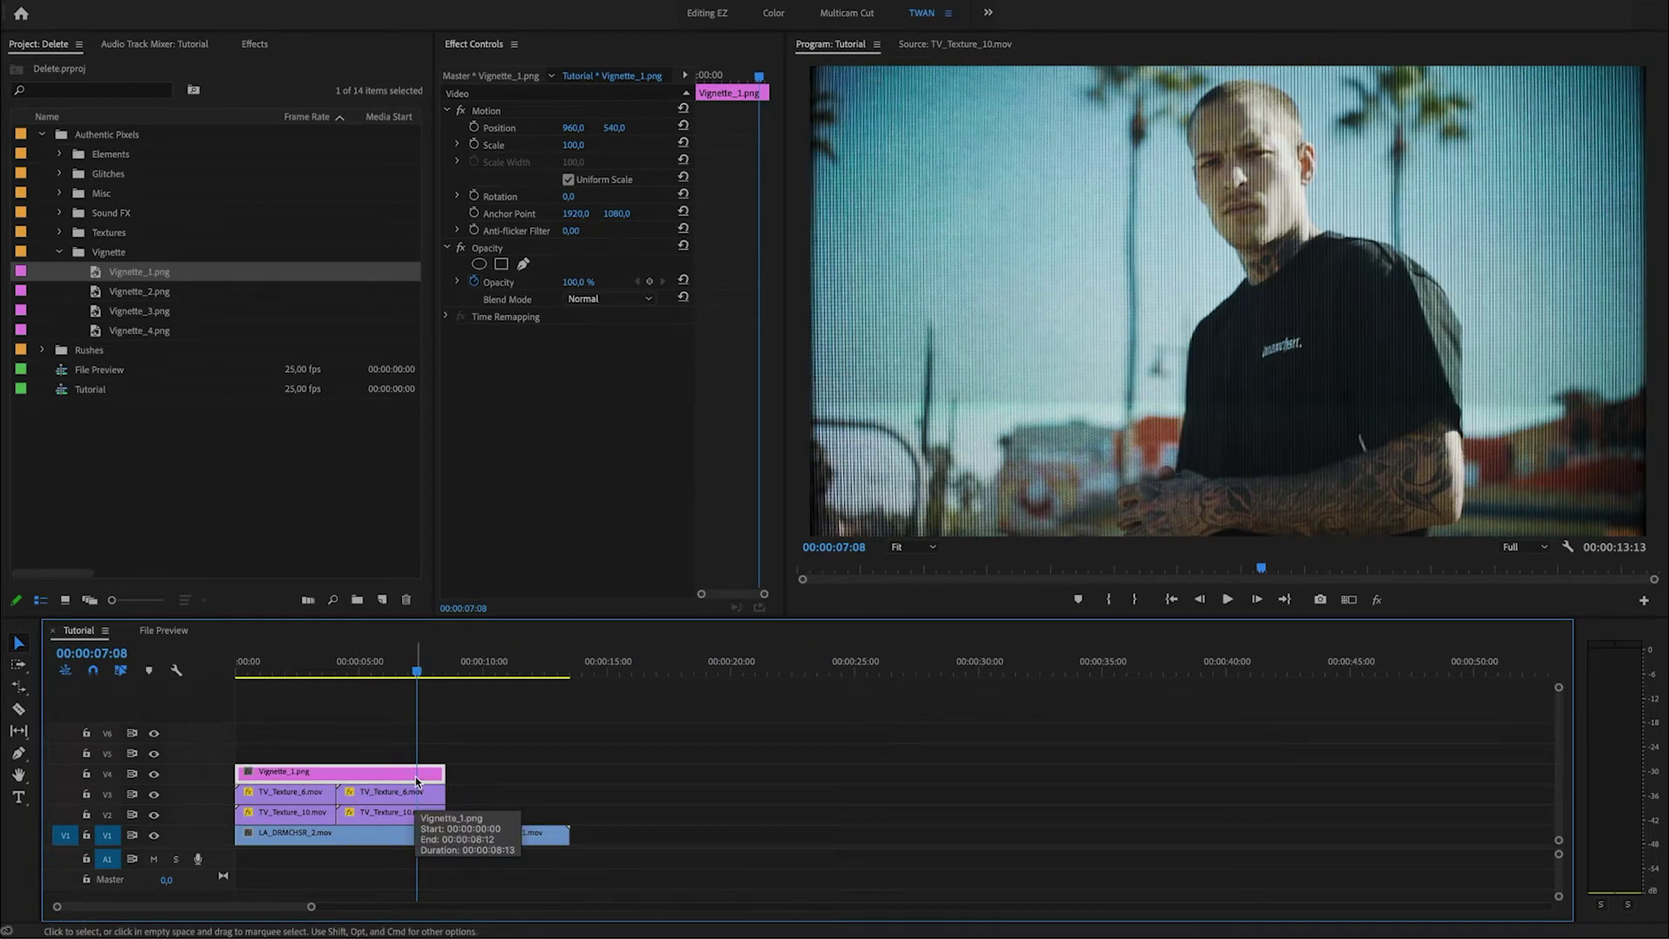
Move LA_DRMCHSR_1.mov up to track V2 and expand the Textures bin in place of the Vignette bin
drag(485, 815, 434, 779)
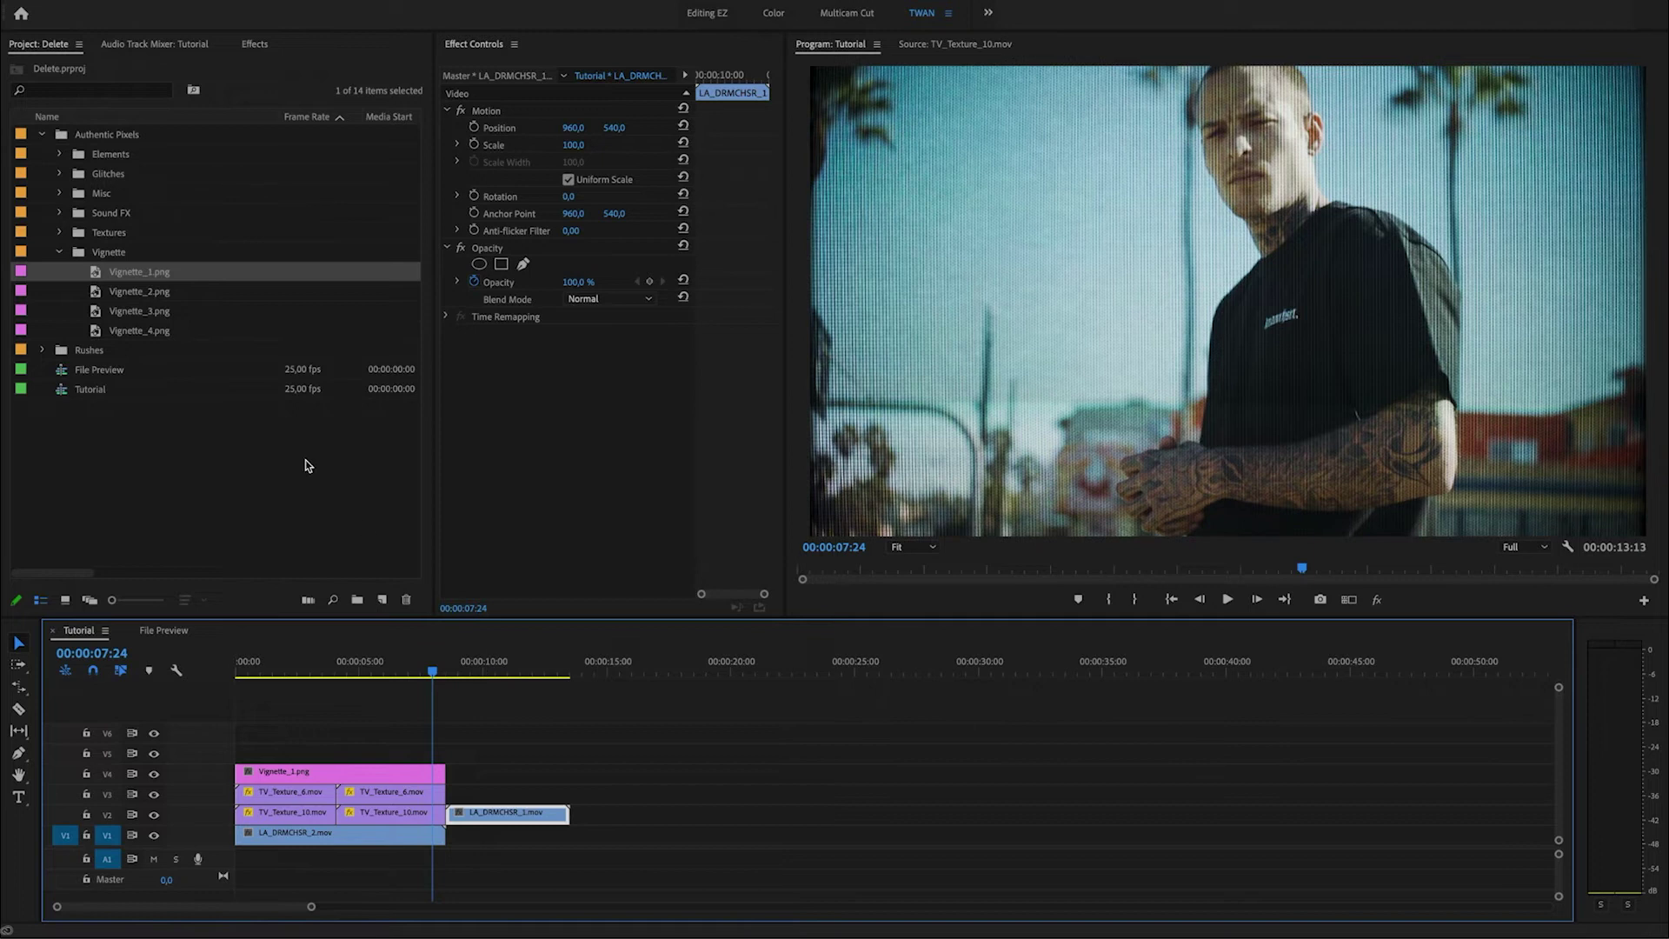
click(244, 441)
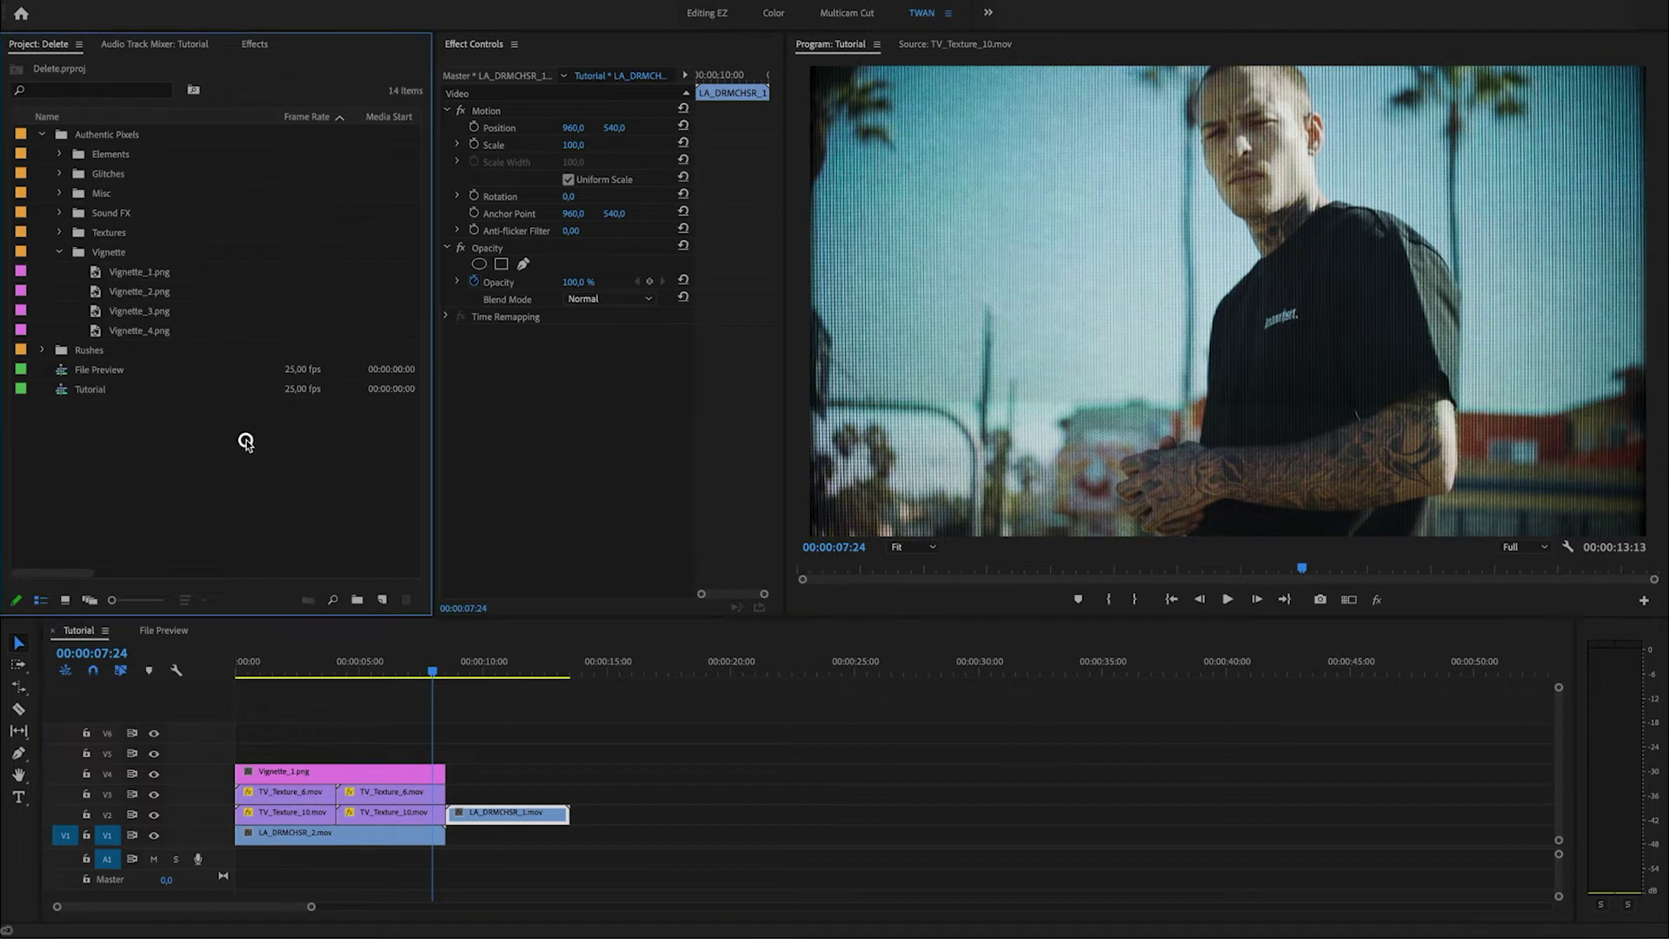
click(59, 252)
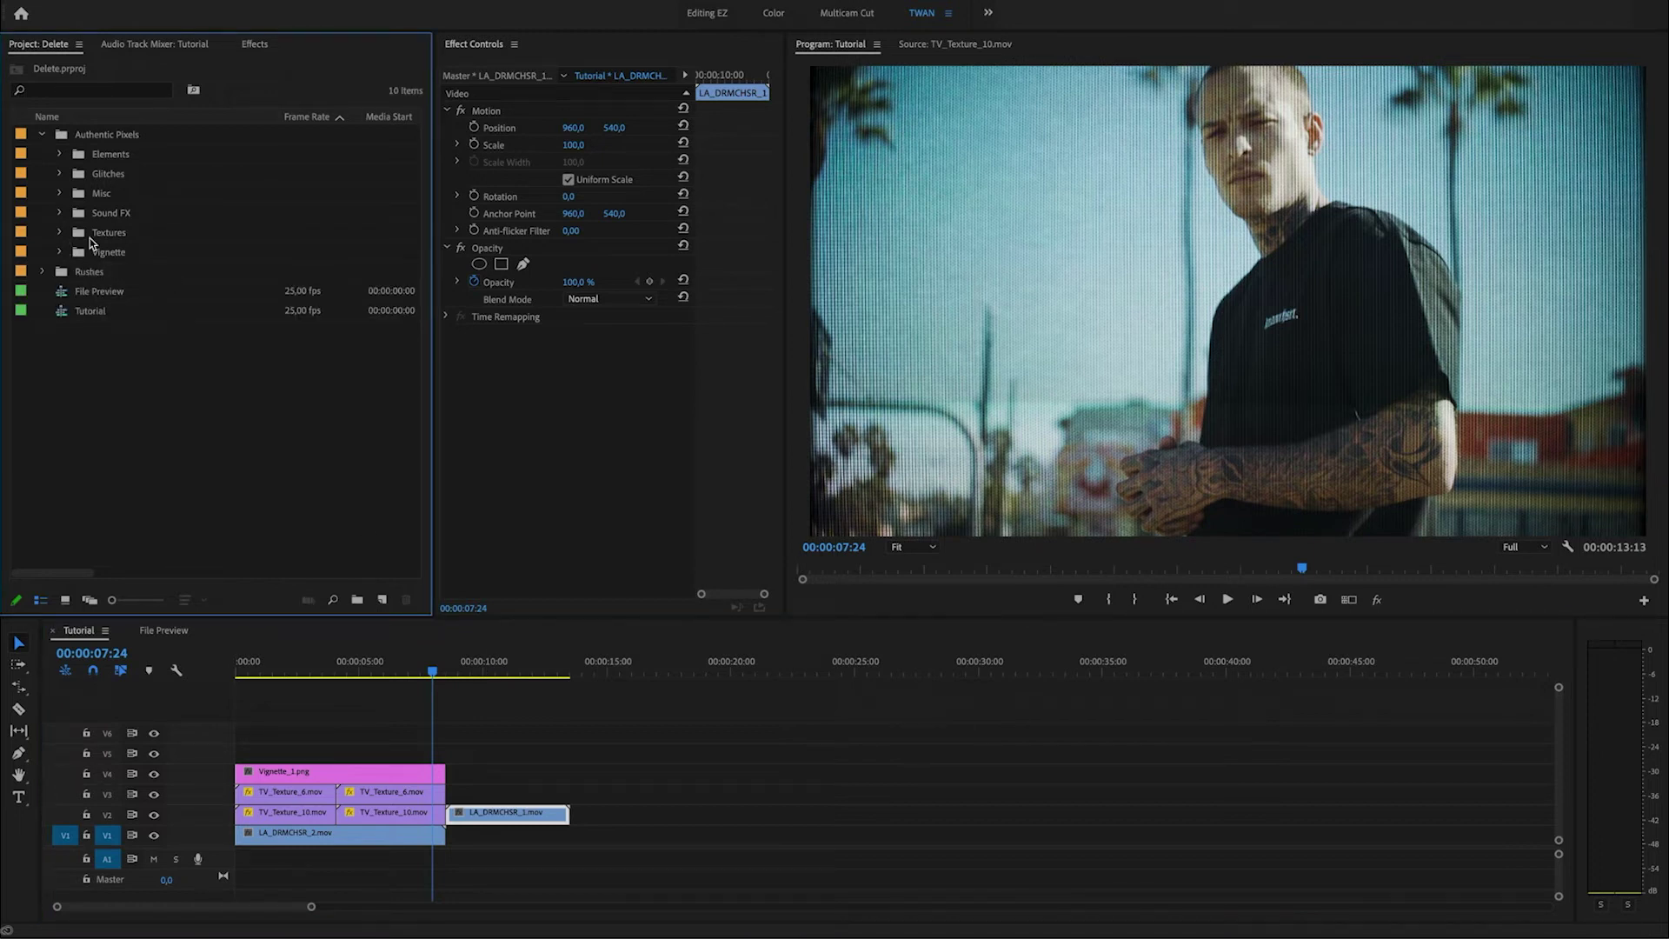
click(59, 233)
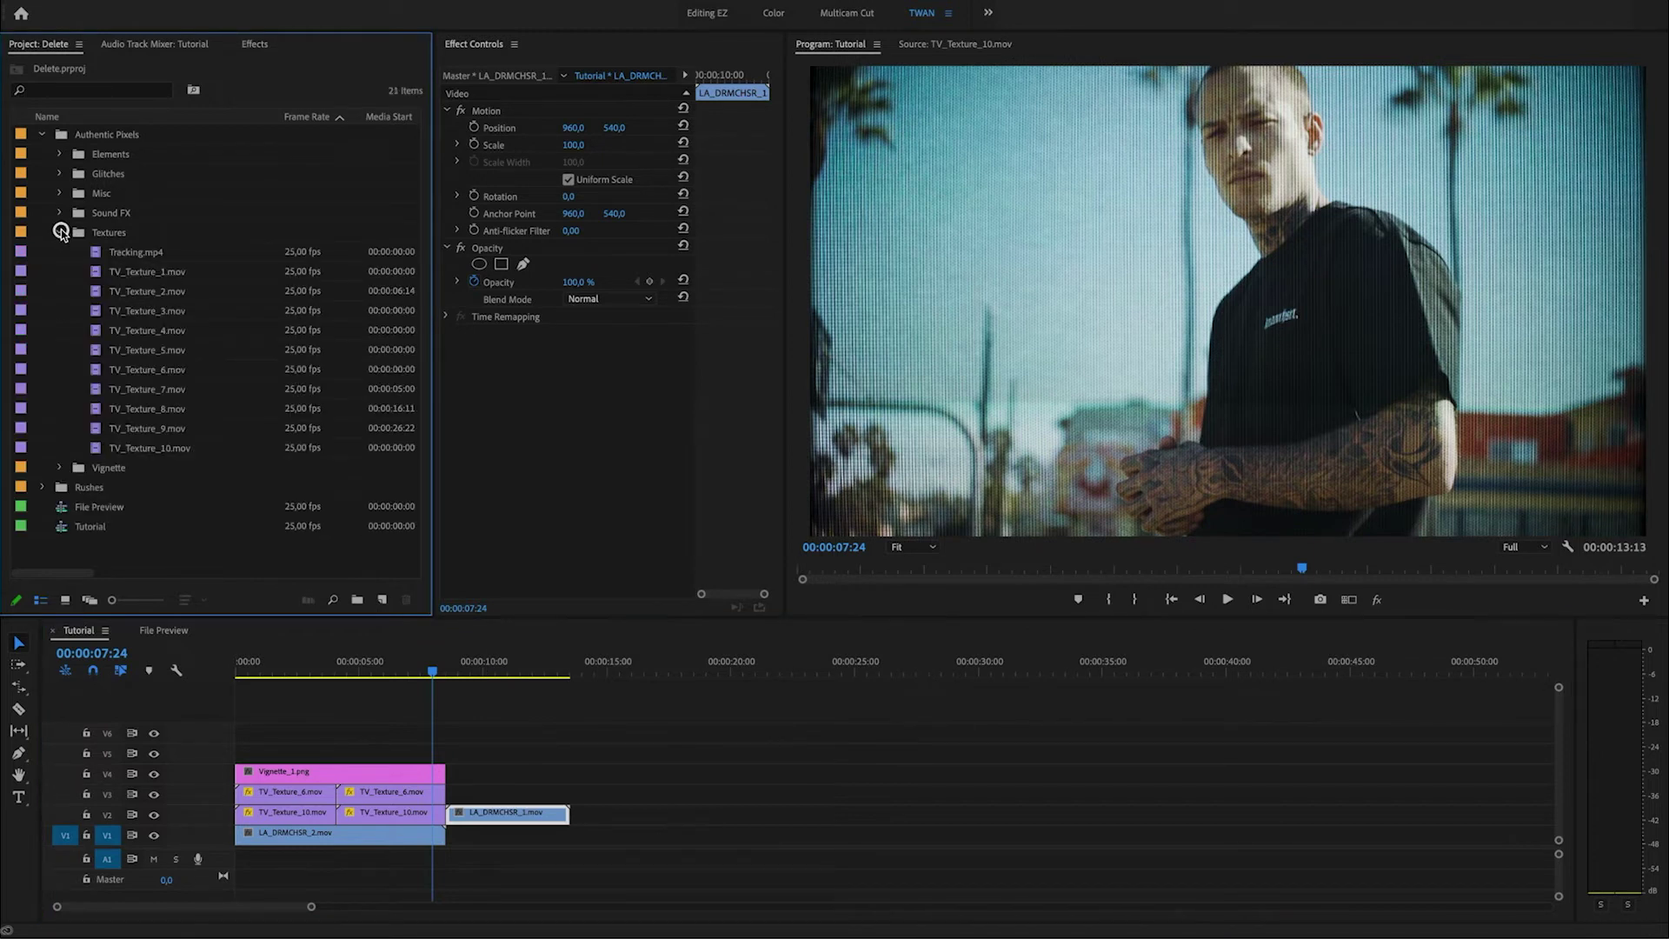
Open TV_Texture_4.mov from the Textures bin as source and mark a glitchy section with in and out points
double_click(166, 313)
double_click(162, 330)
drag(839, 572, 915, 575)
key(i)
key(space)
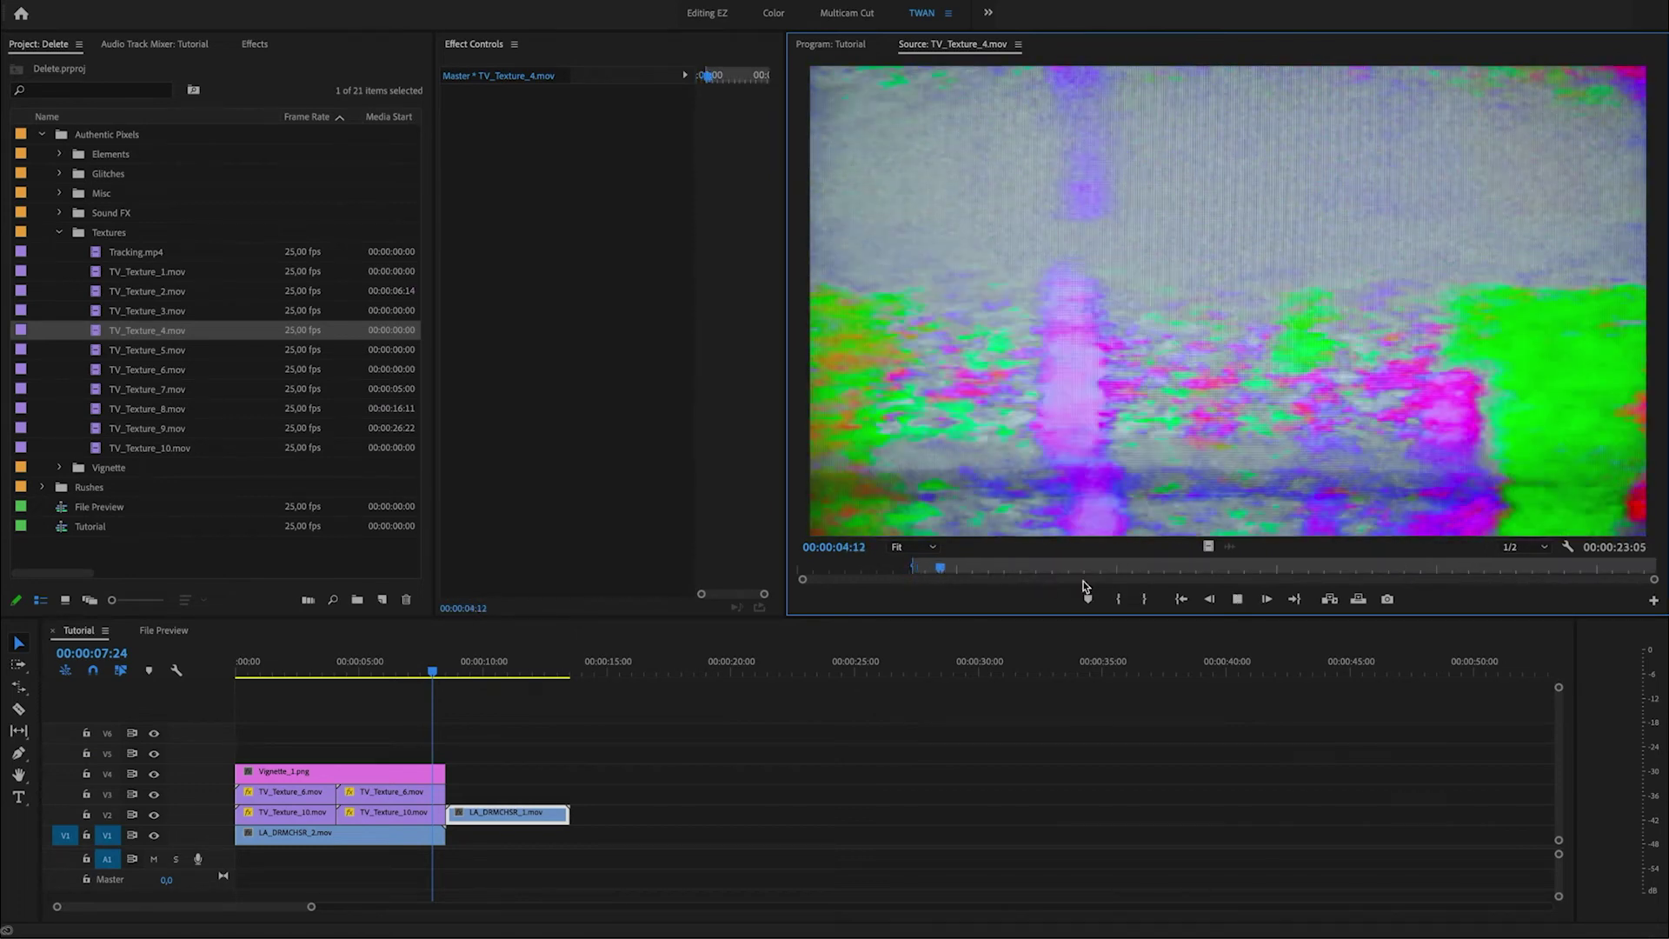
key(o)
key(space)
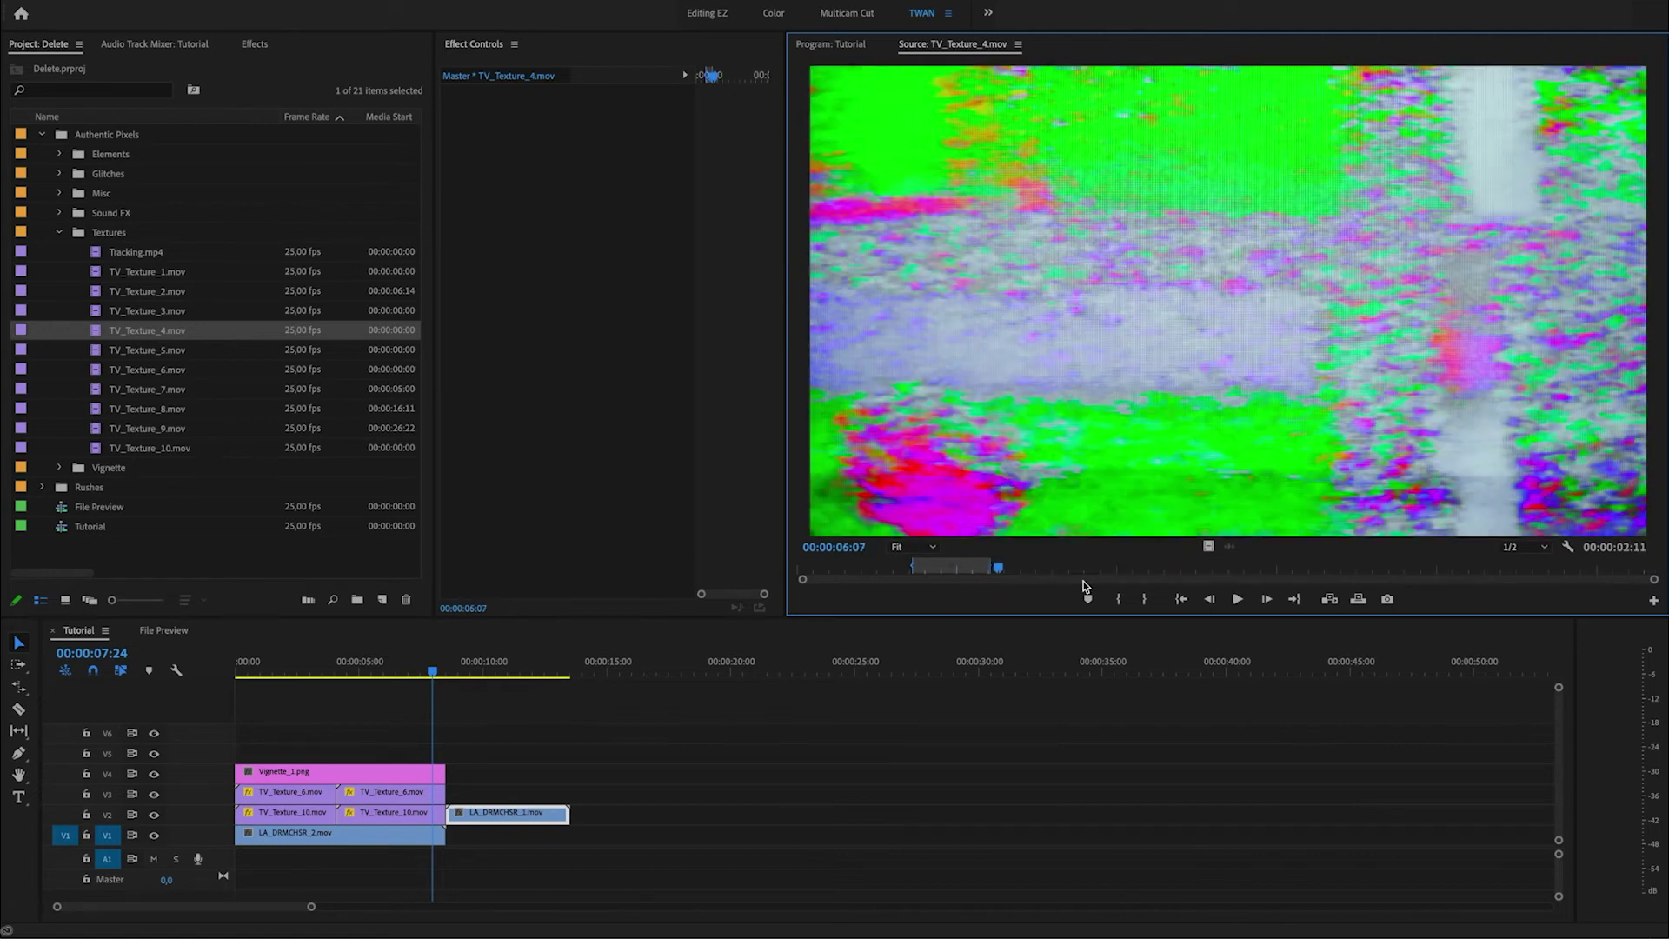
Place the TV_Texture_4.mov section on V1 beneath the full length of LA_DRMCHSR_1.mov and scale it to the frame size
drag(1164, 570, 569, 835)
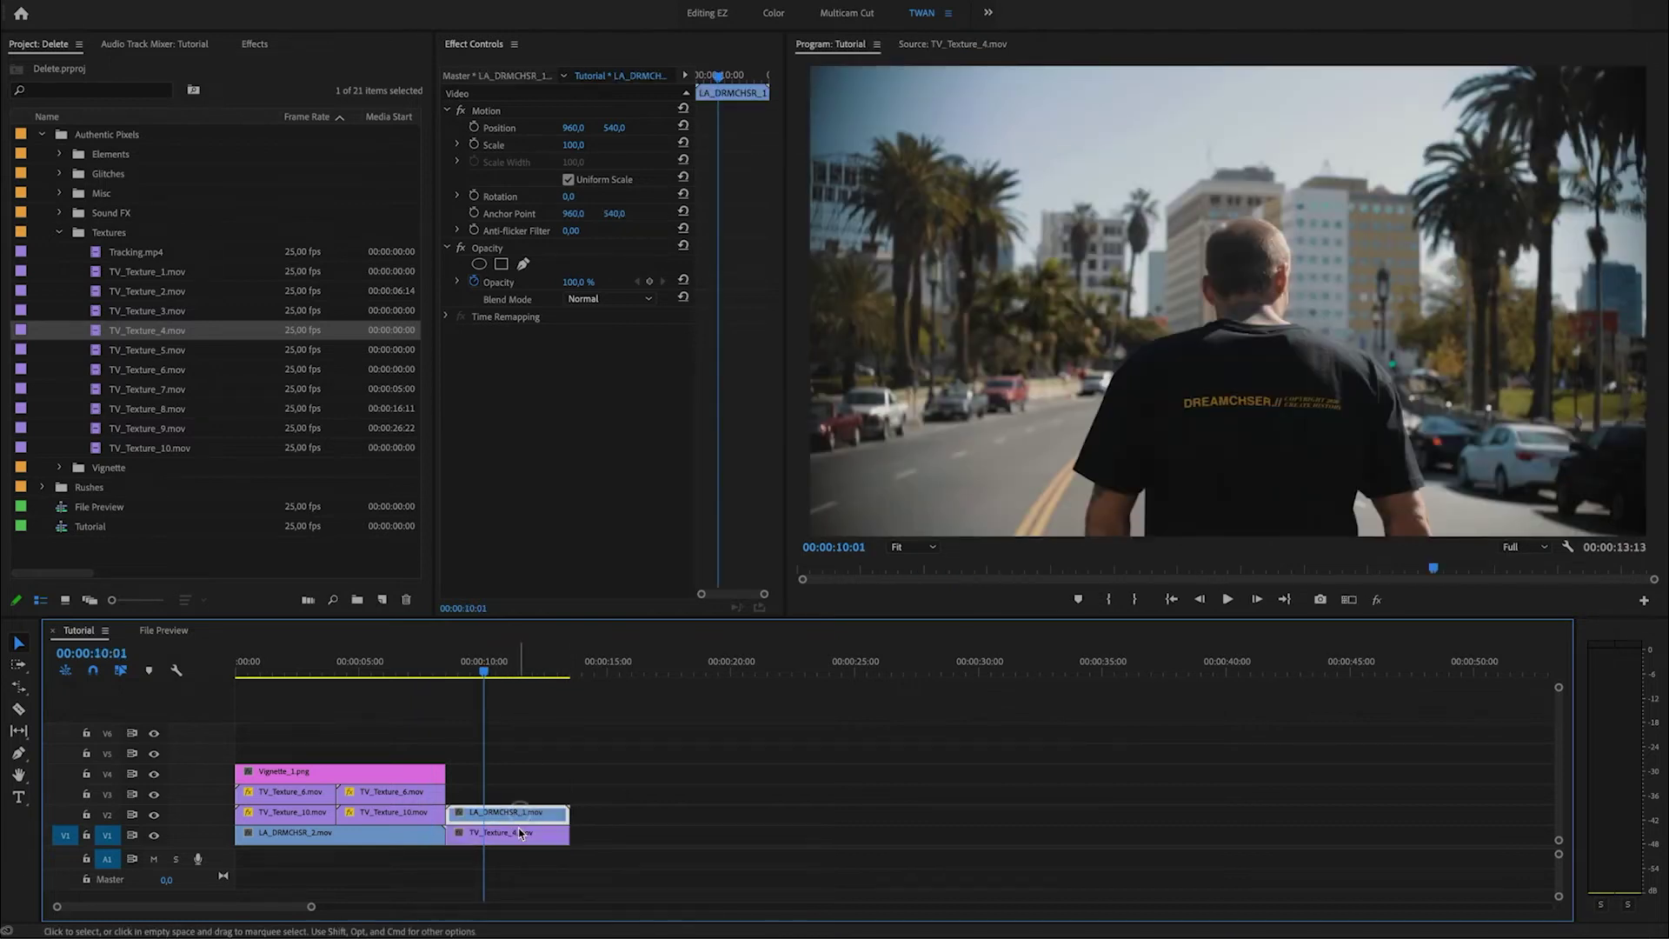
click(515, 833)
right_click(528, 832)
click(608, 753)
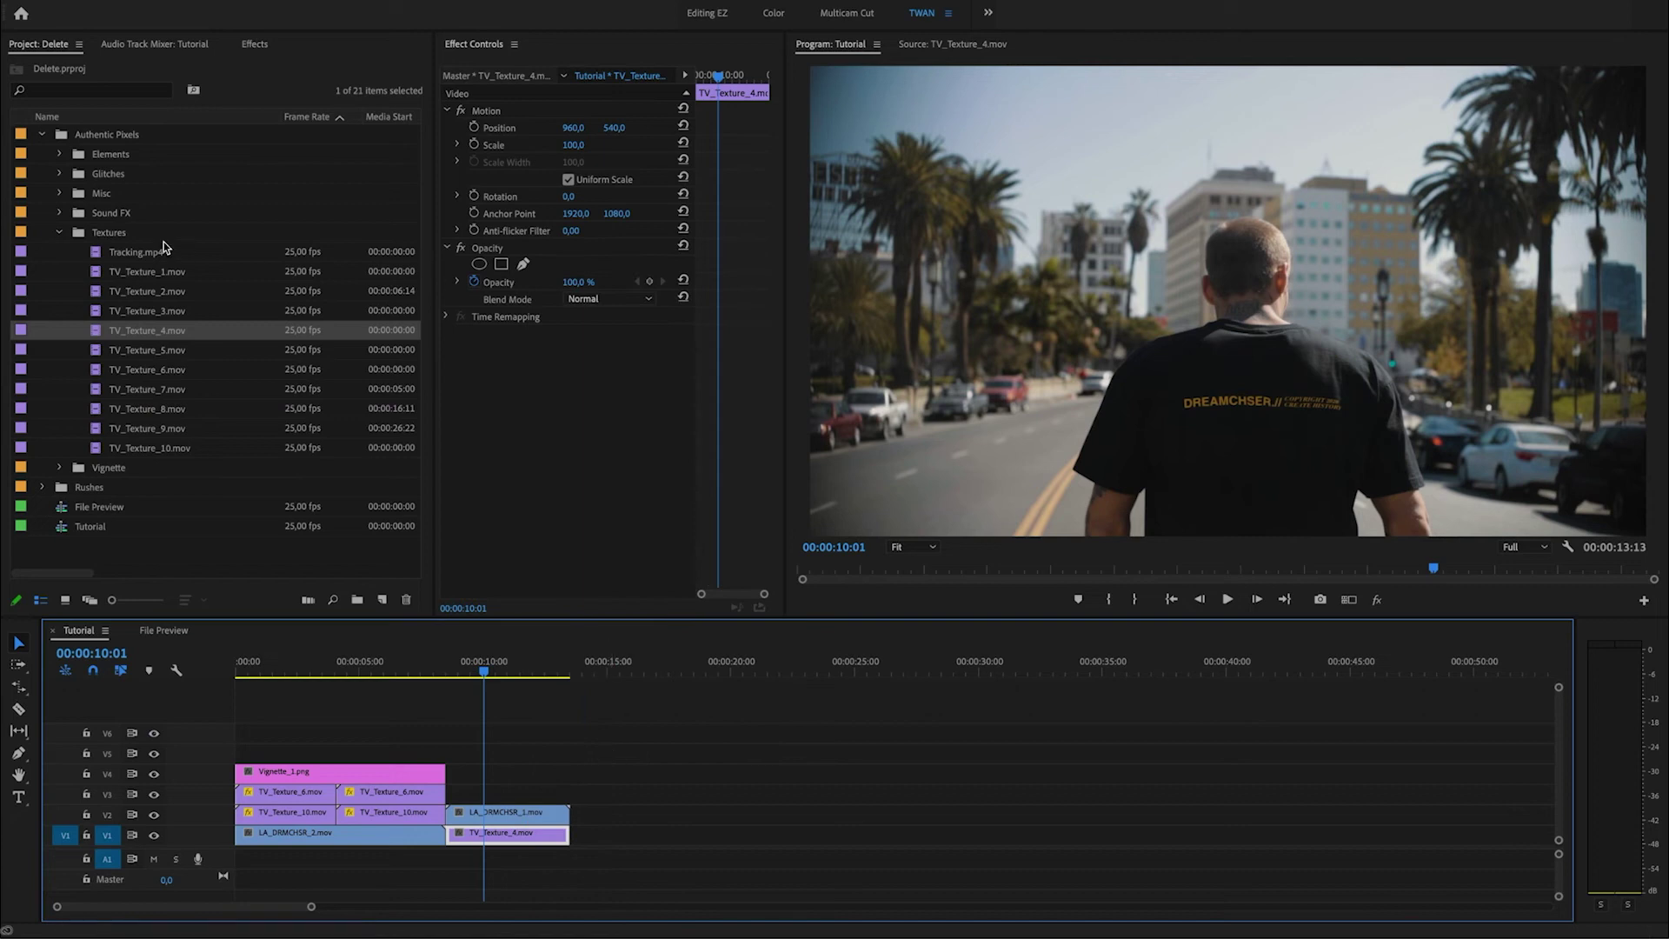
Find the Texturize video effect and apply it to LA_DRMCHSR_1.mov on V2
click(60, 232)
click(513, 670)
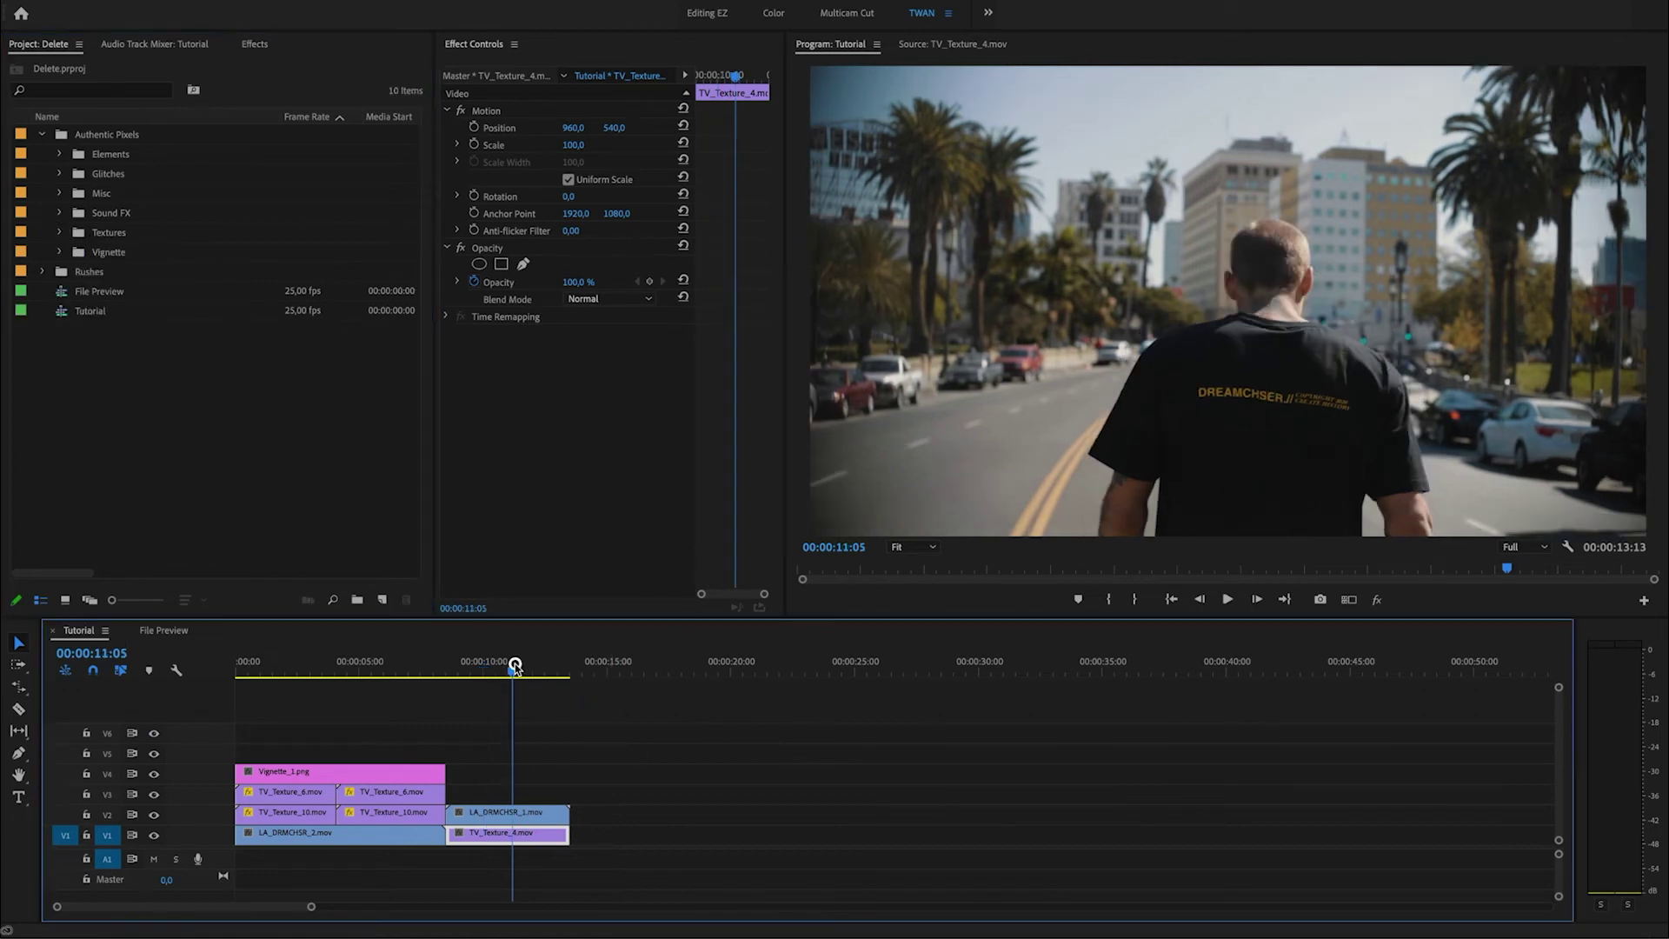
click(531, 811)
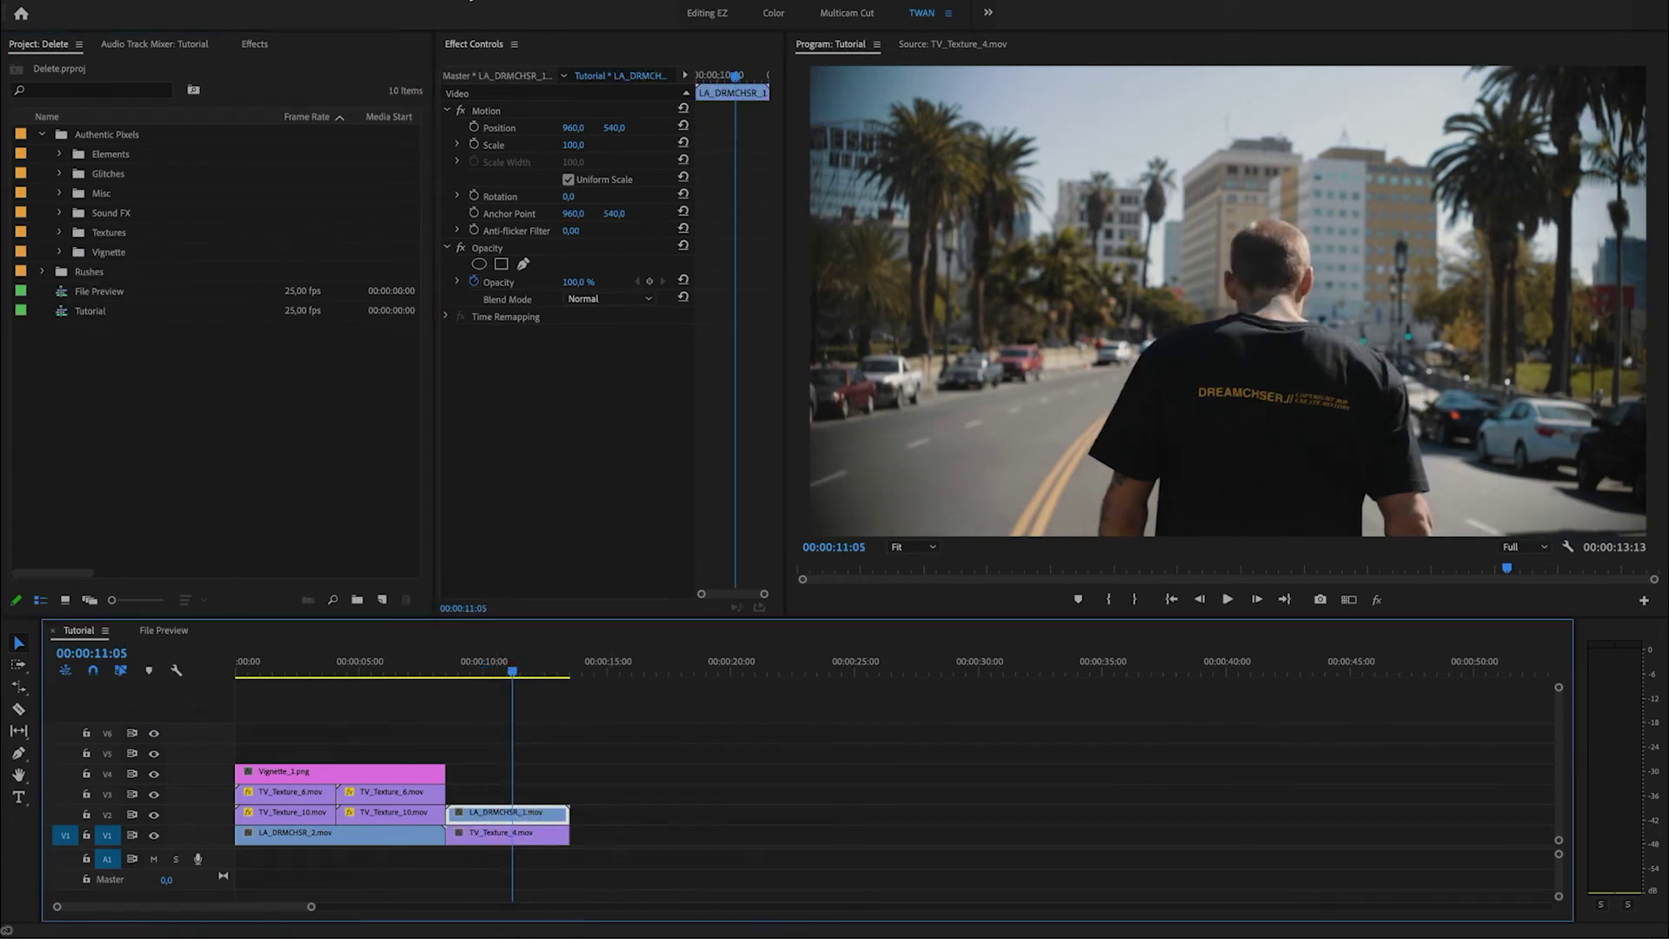
click(261, 44)
click(112, 65)
text(texturi)
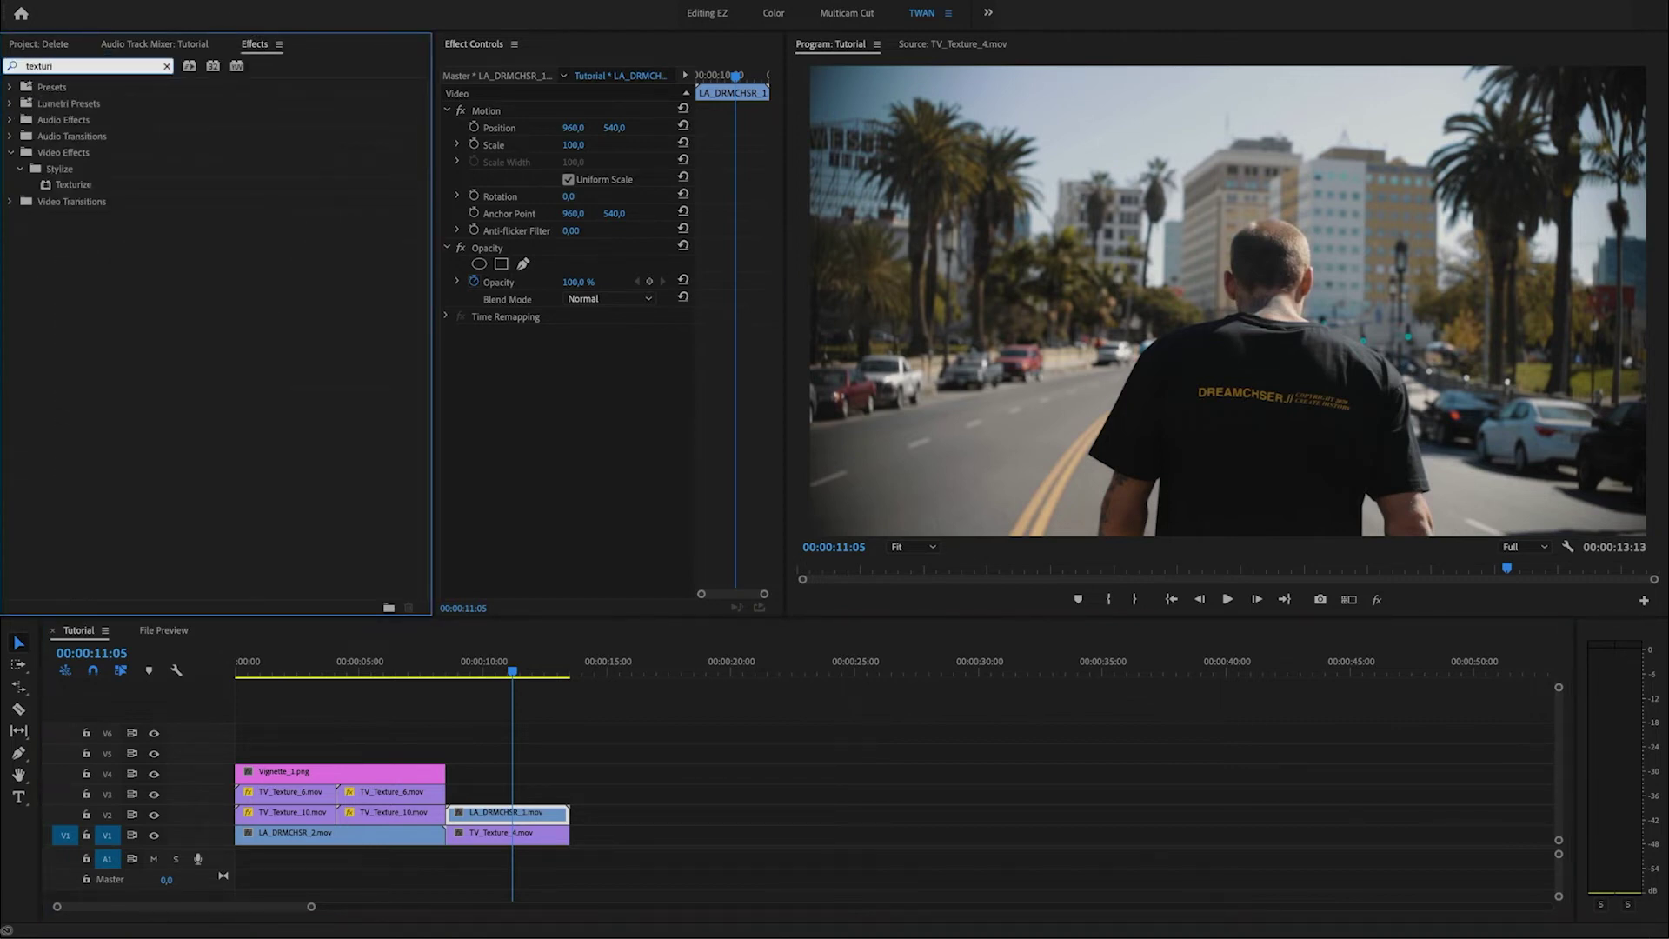
drag(345, 374, 530, 817)
click(530, 817)
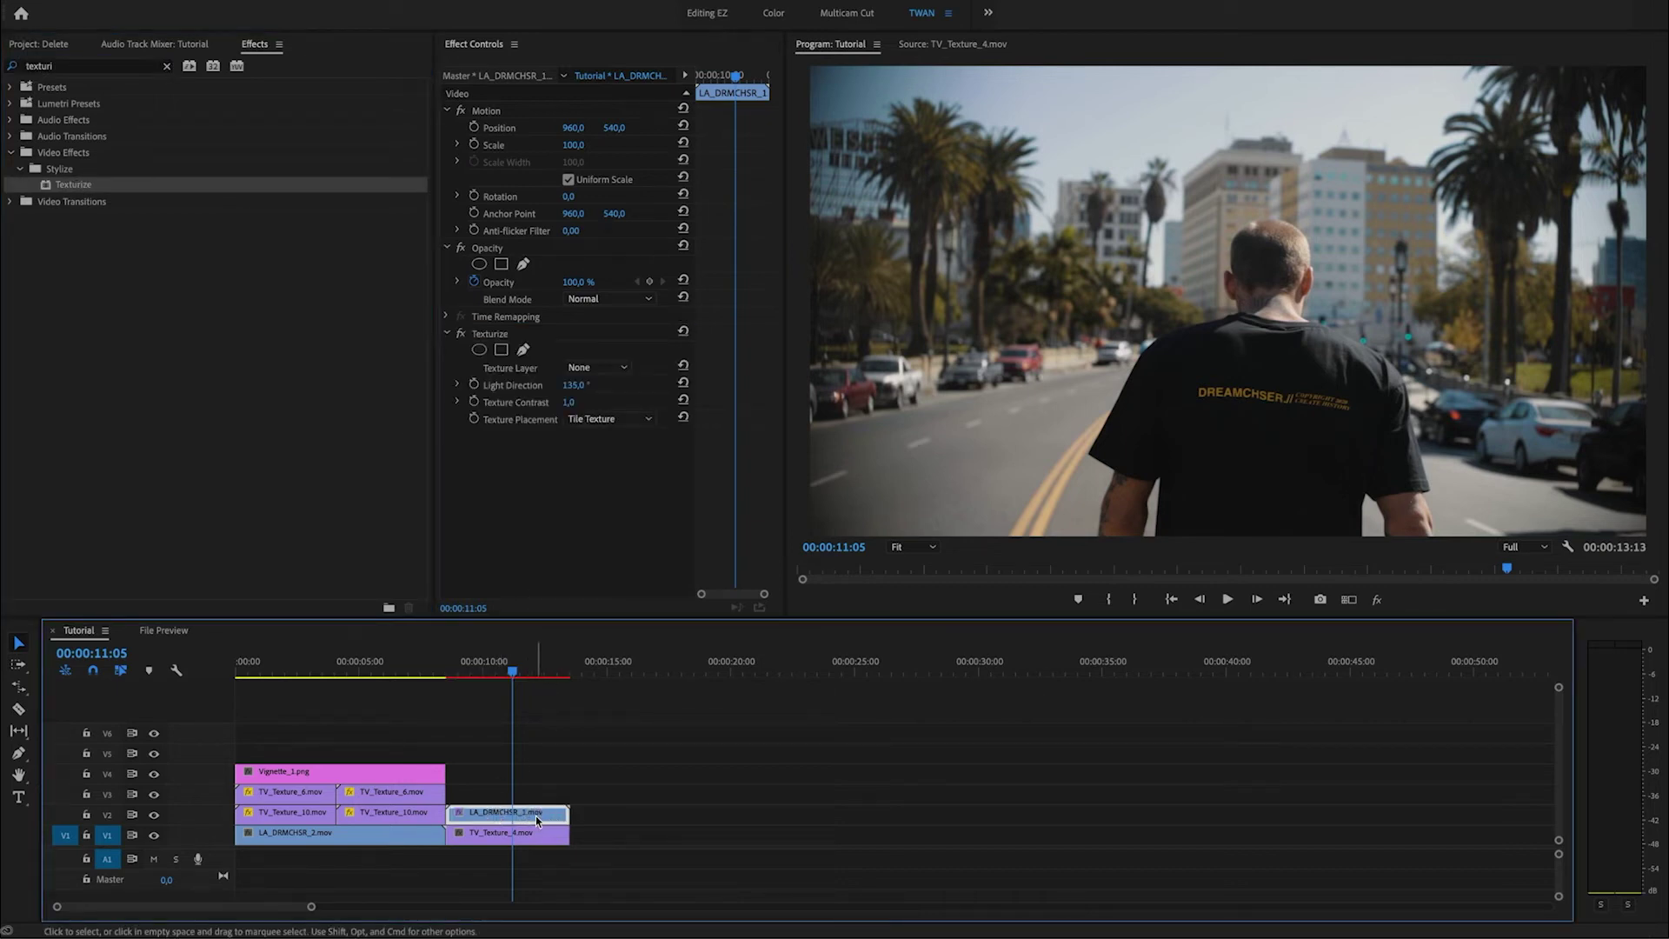
Set the Texturize effect's Texture Layer to Video 1 on LA_DRMCHSR_1.mov and play back the result
click(526, 837)
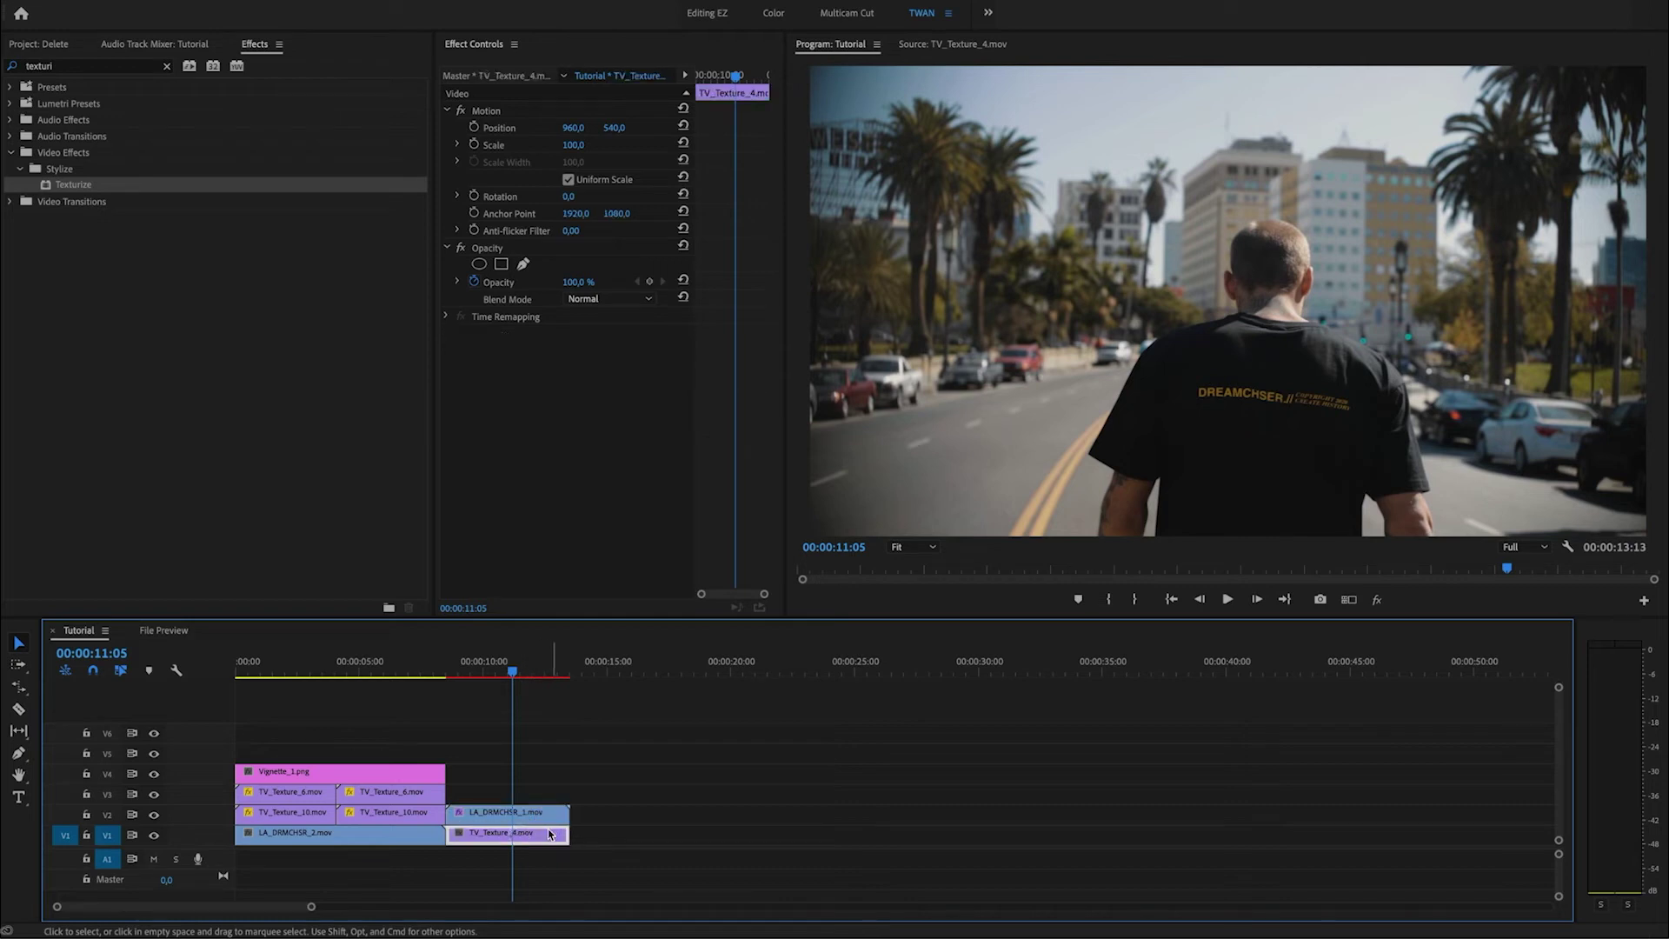
click(533, 814)
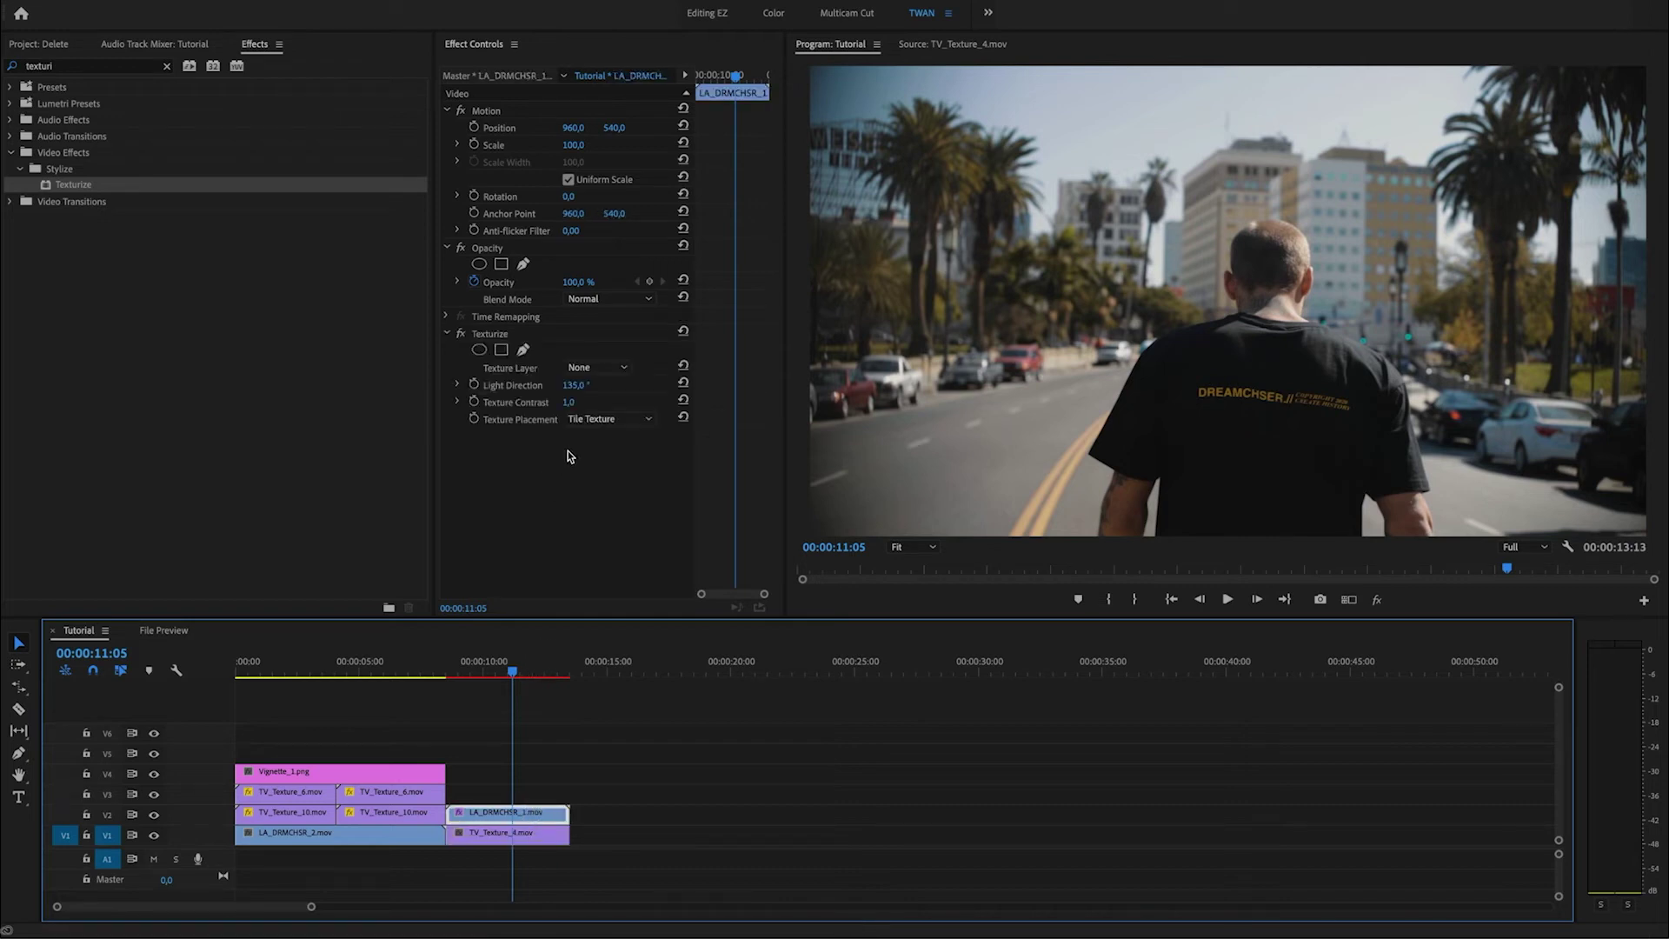
click(524, 369)
click(623, 369)
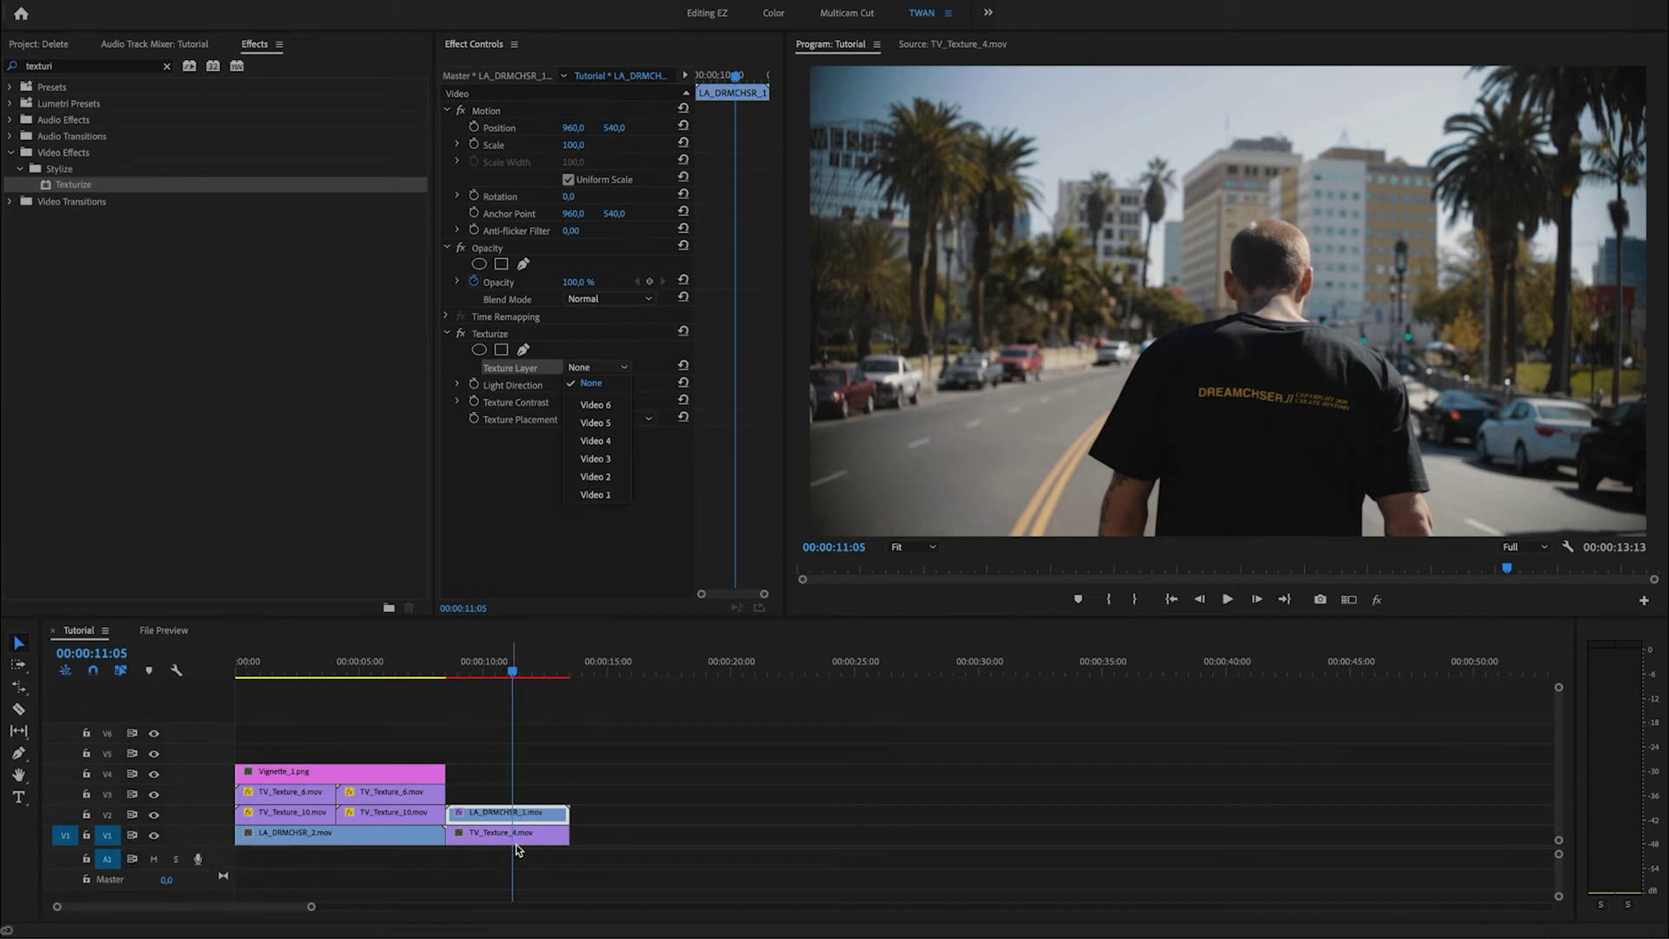
click(605, 496)
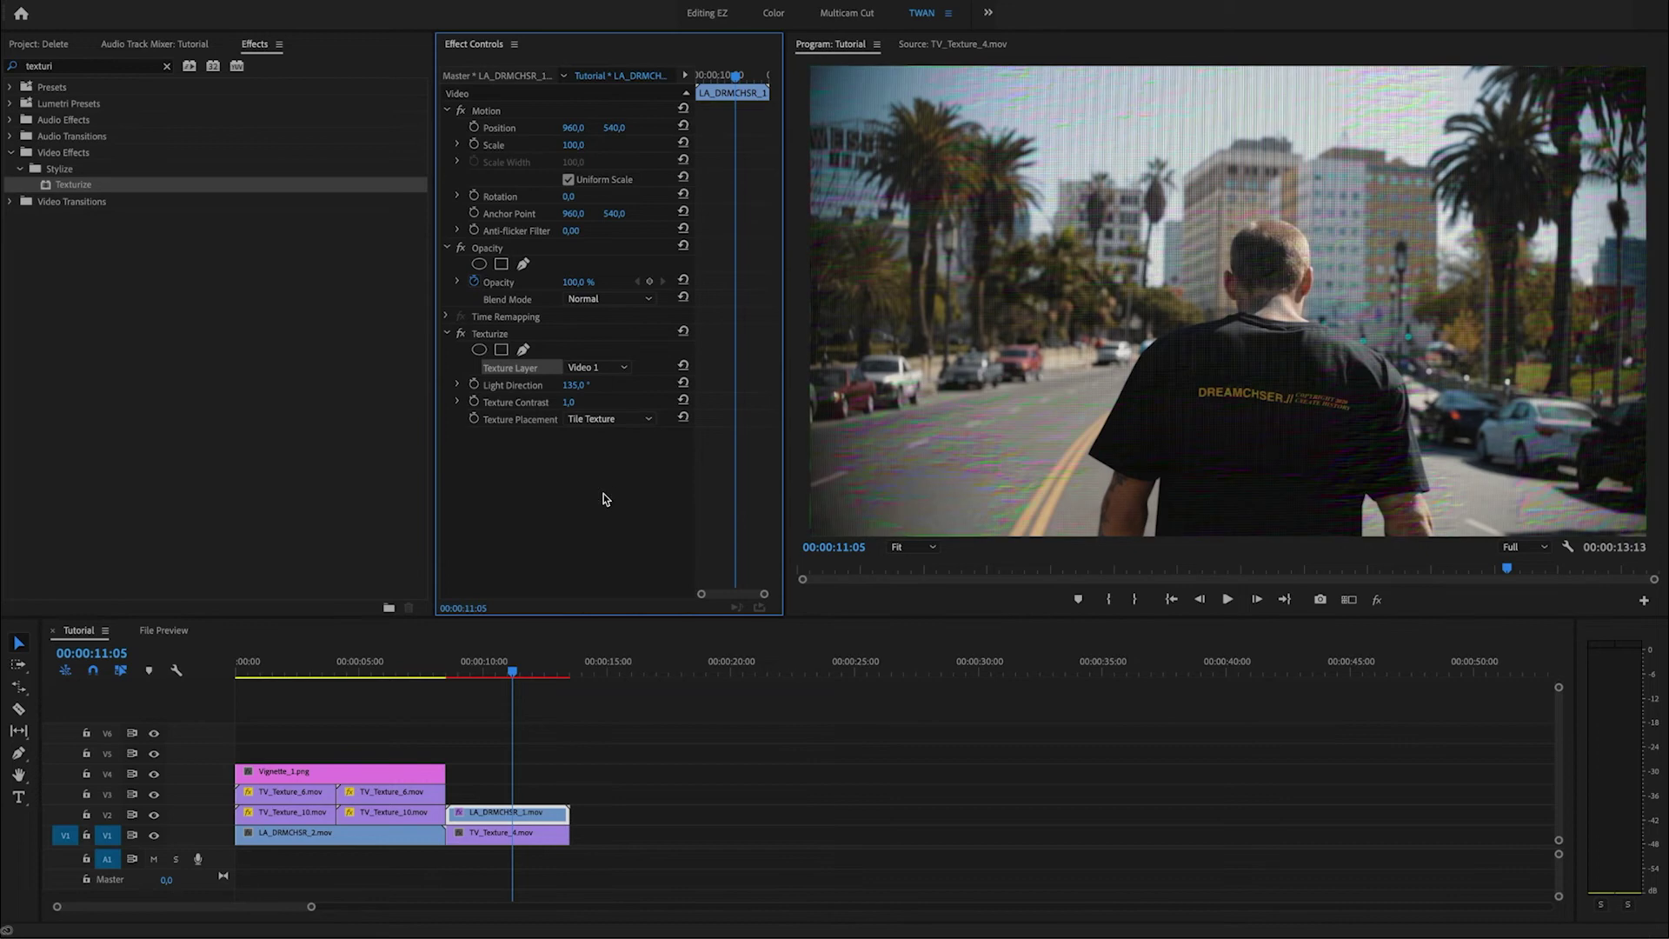
click(474, 668)
key(space)
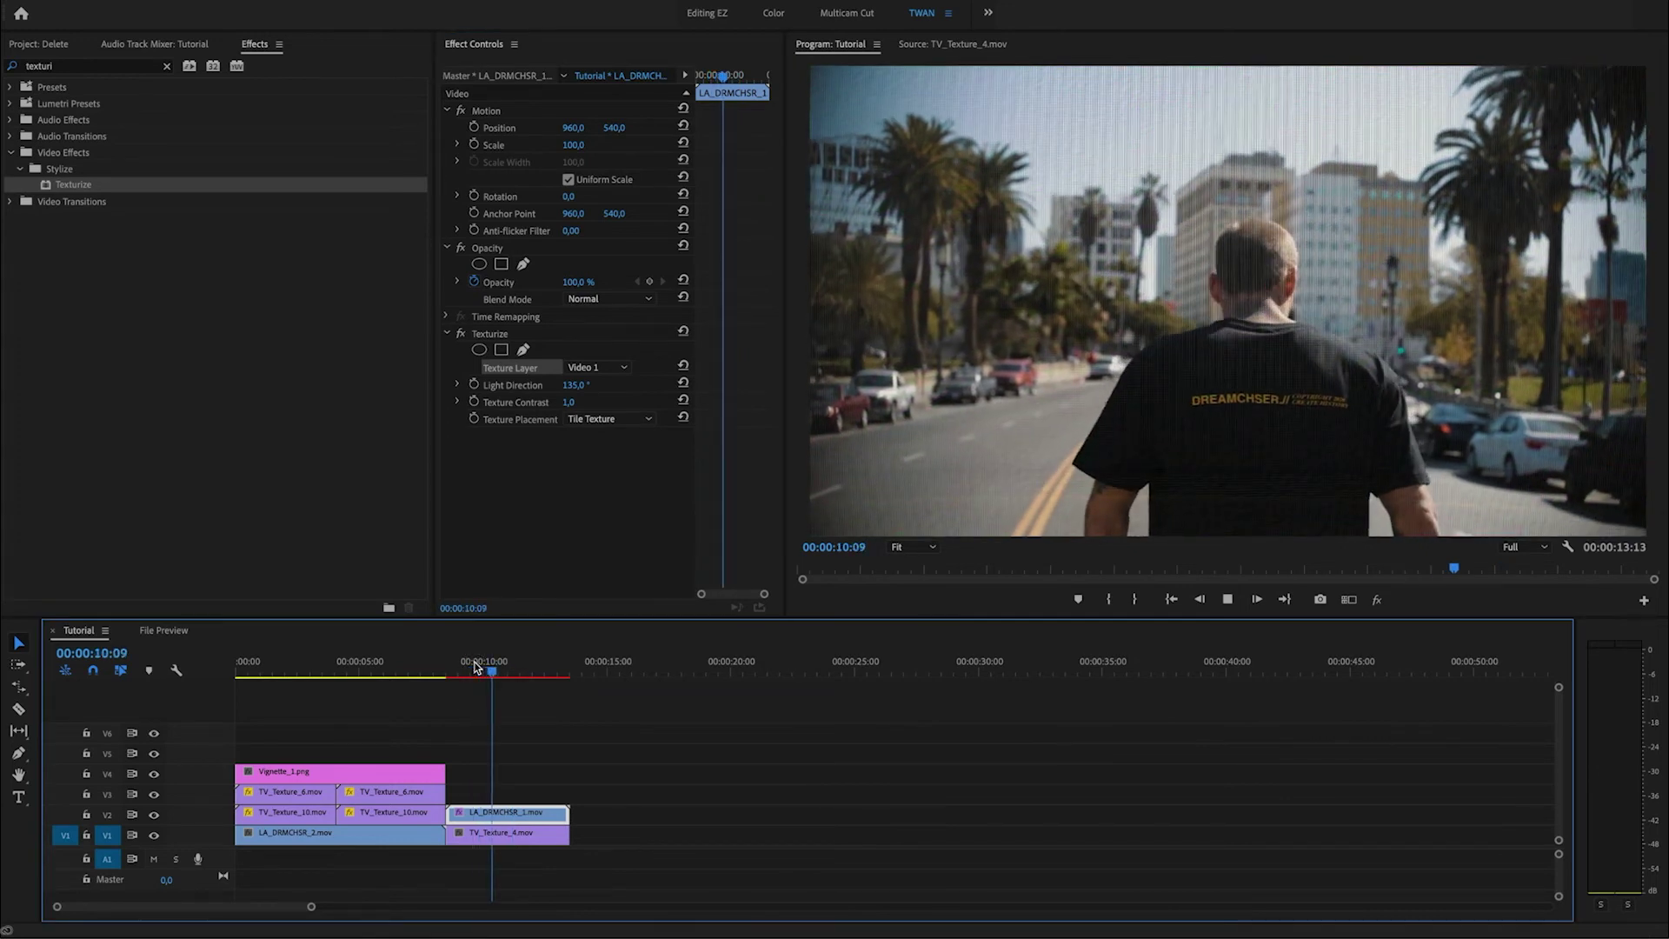
key(space)
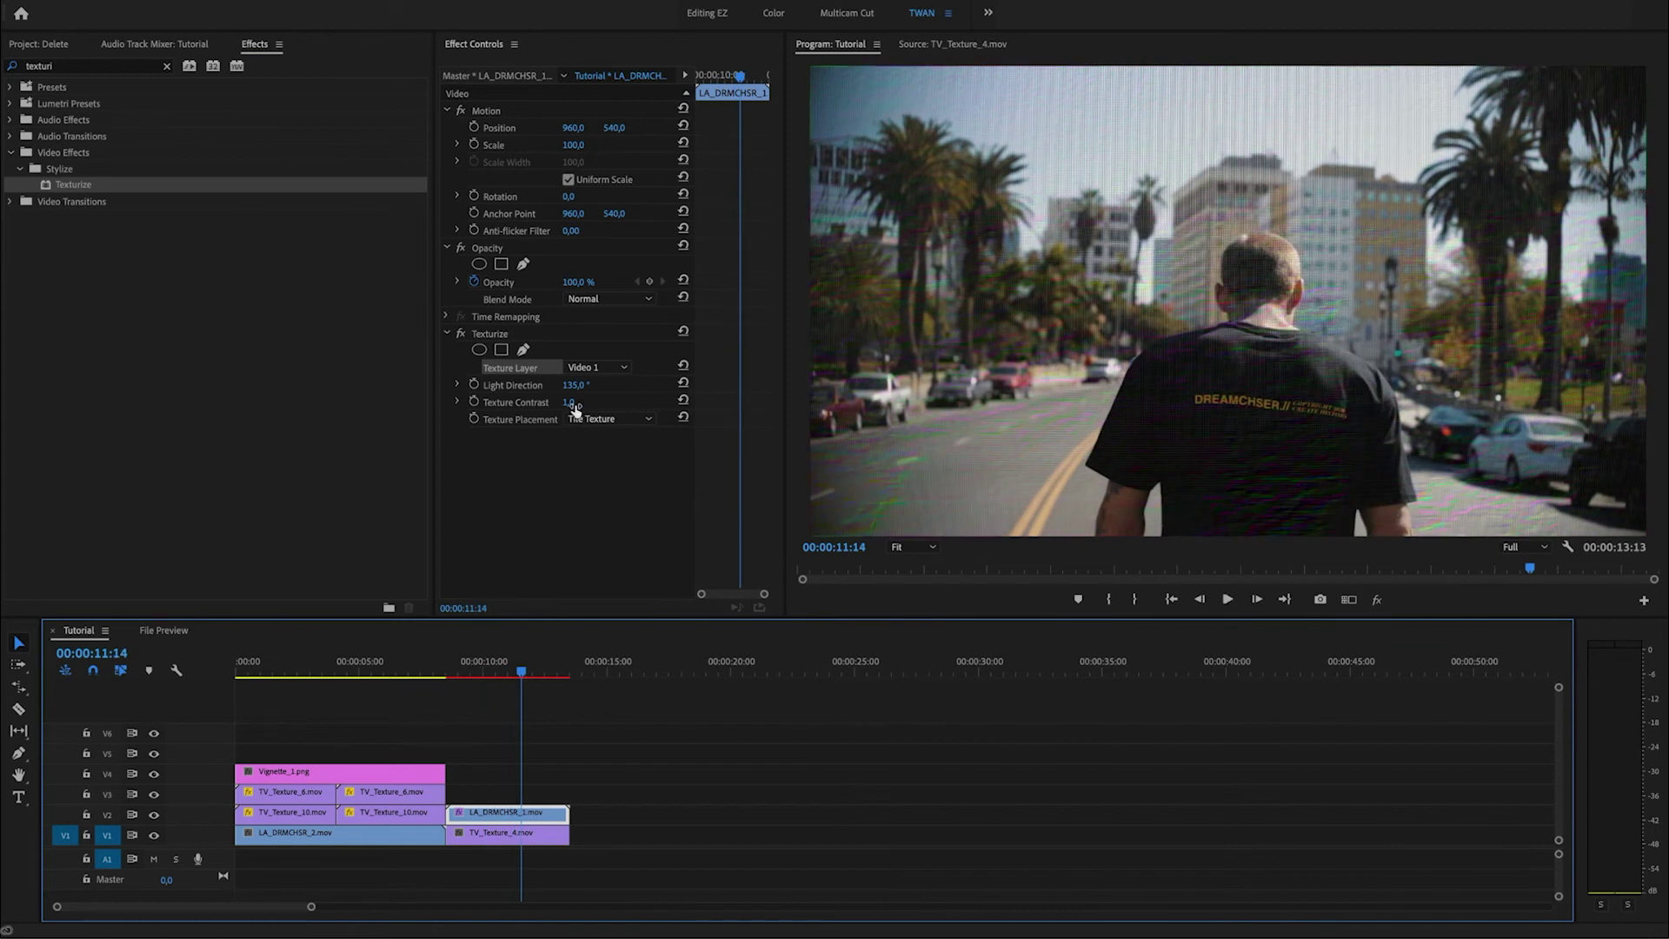
Set the Texture Contrast of the Texturize effect to 2.0 and adjust its Light Direction
drag(574, 407, 584, 403)
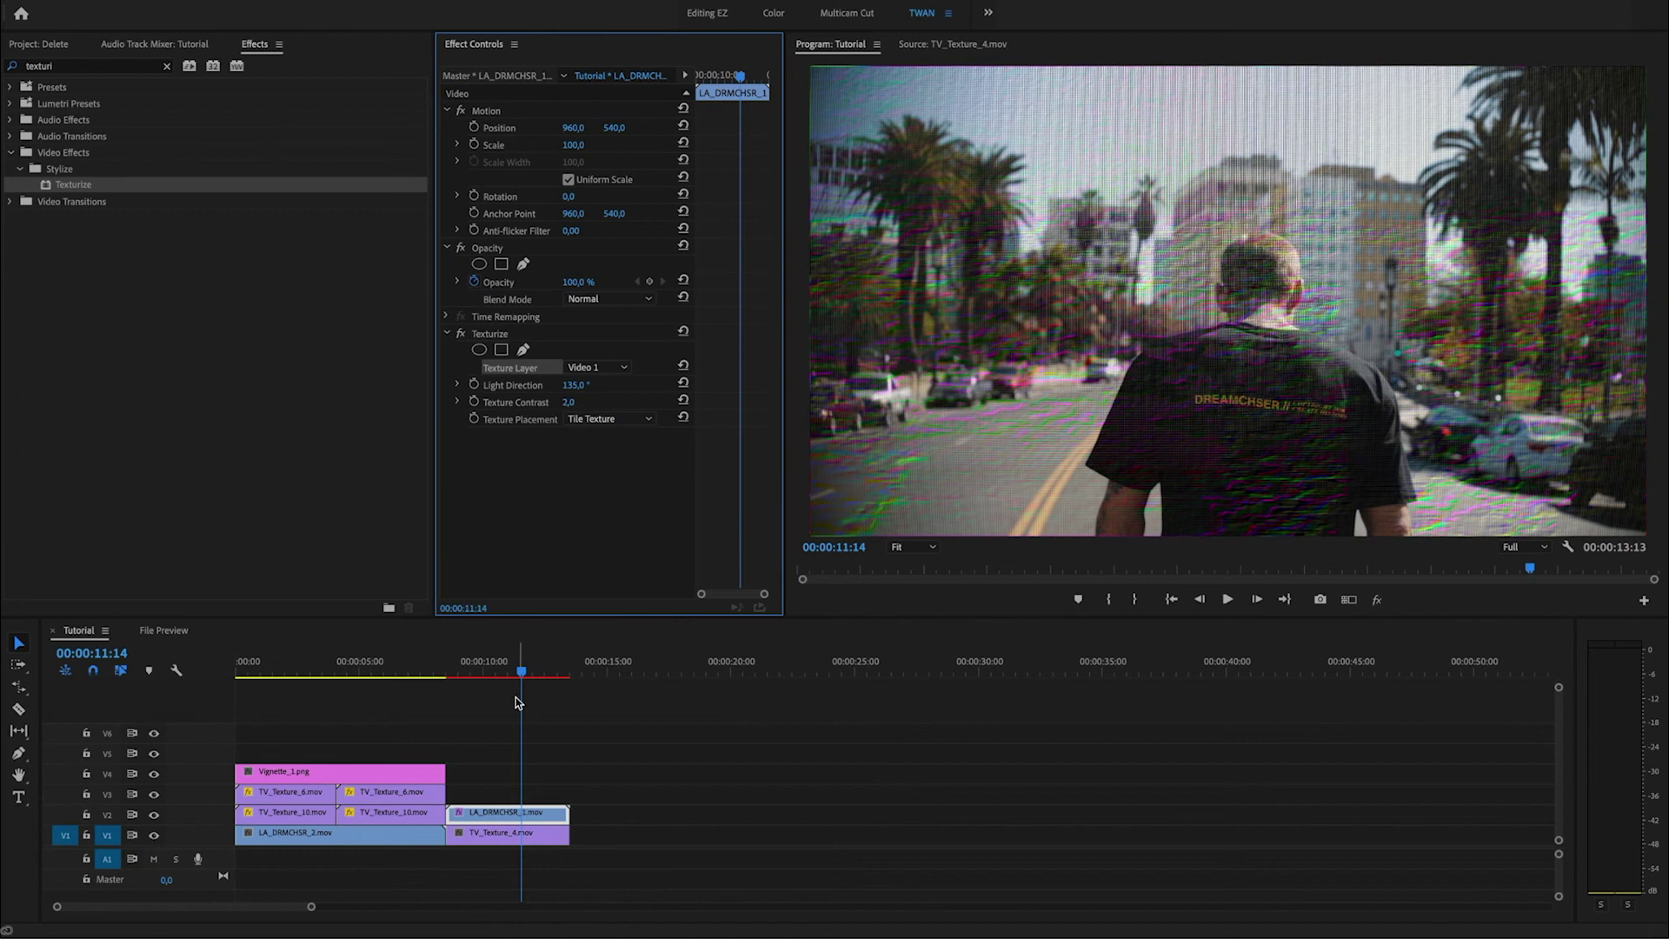
click(484, 671)
drag(578, 385, 578, 385)
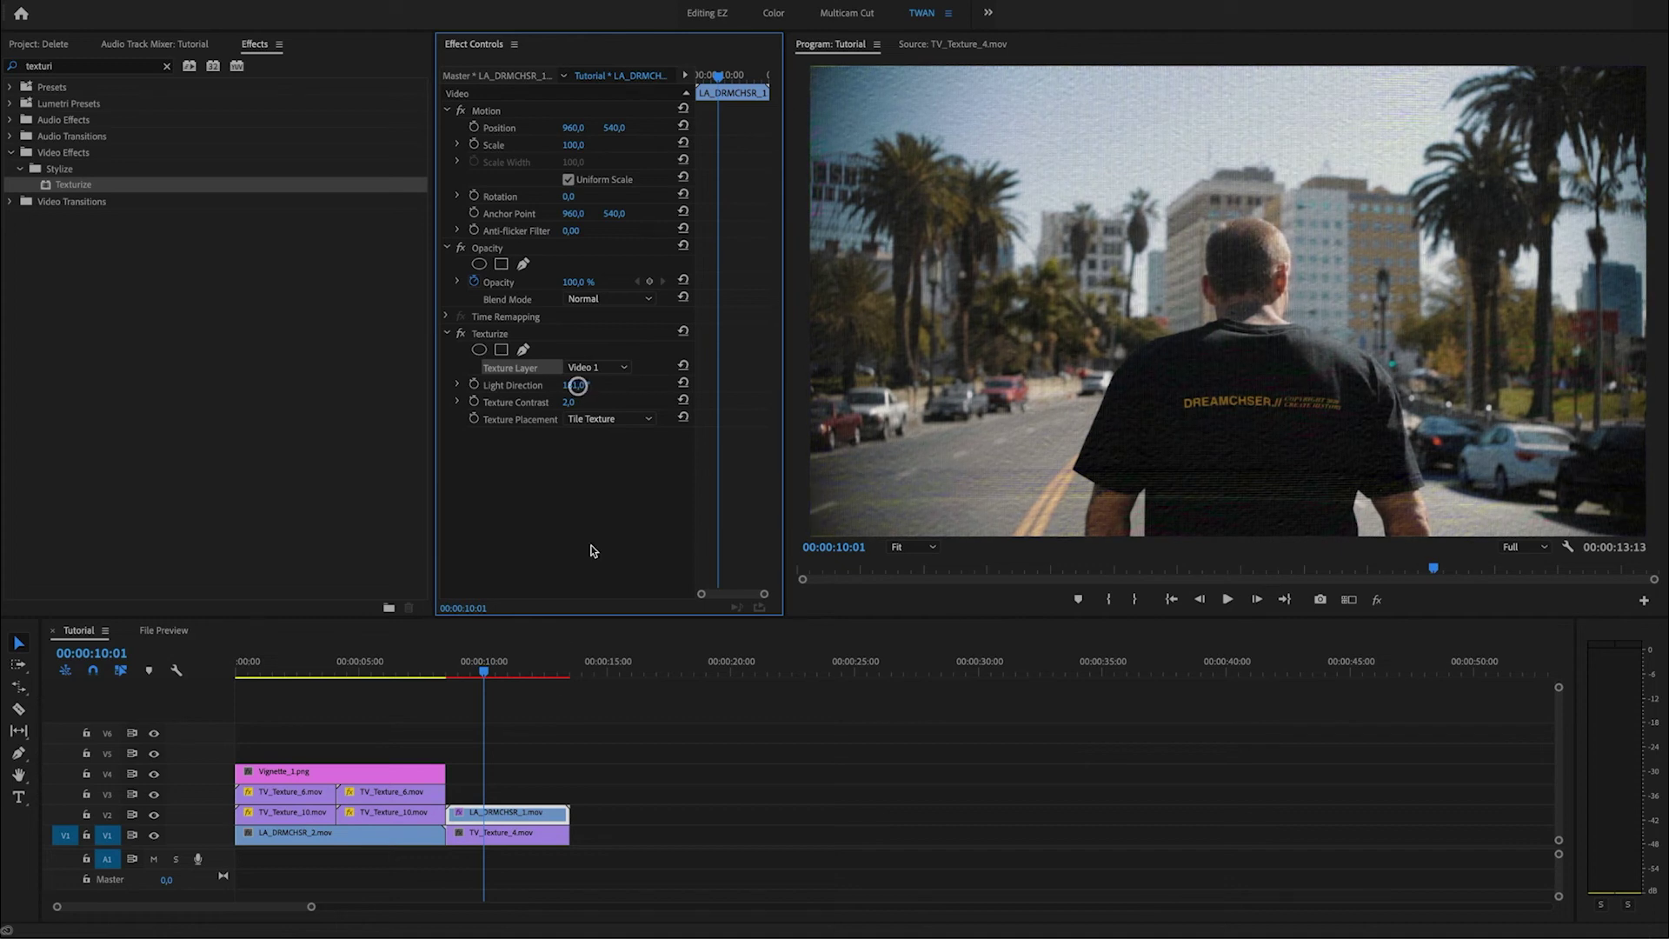
Deselect the clip and play back the texturized LA_DRMCHSR_1.mov section from its beginning
click(551, 727)
click(453, 667)
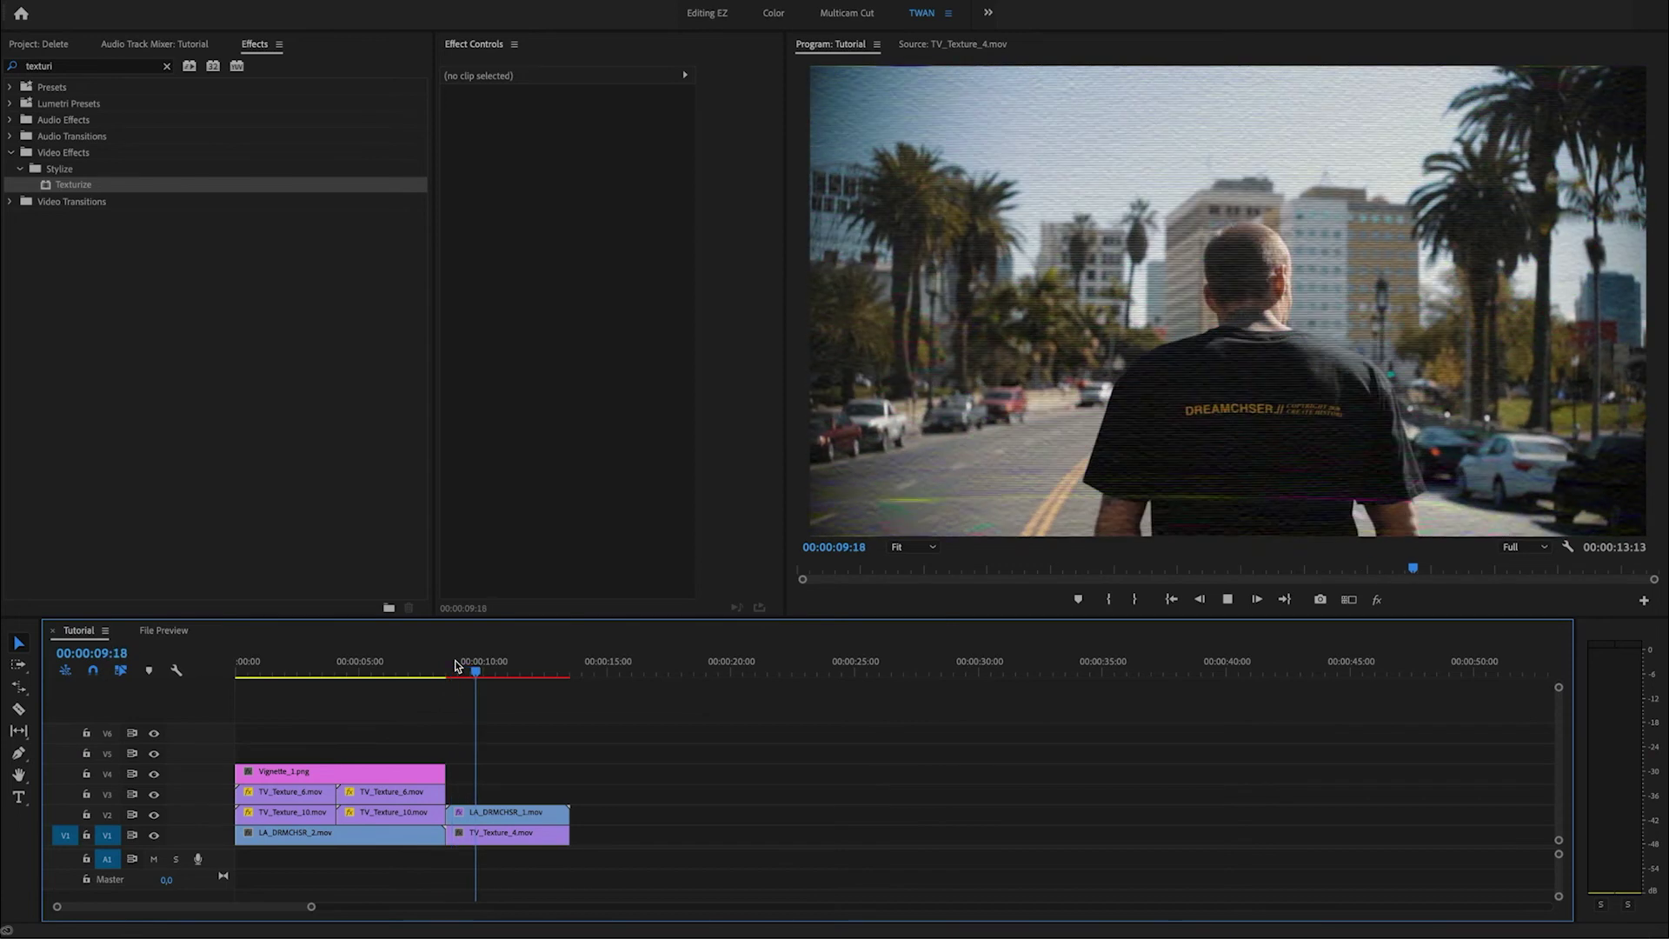
key(space)
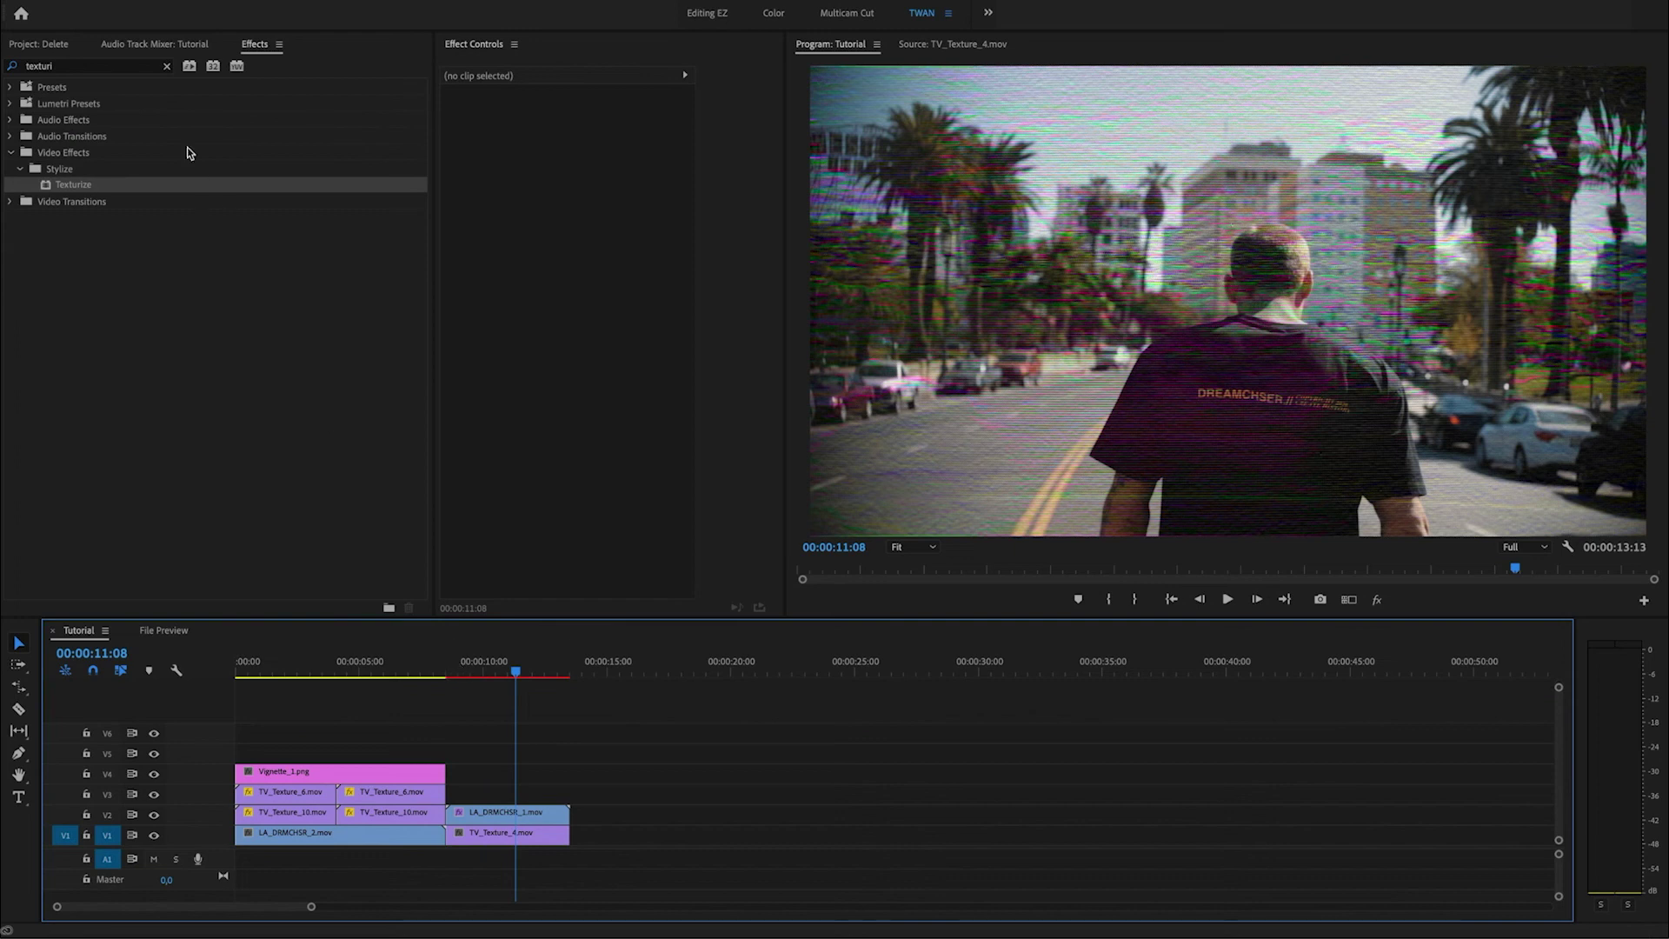
Place Vignette_2.png from the Vignette bin on track V4 across the full length of LA_DRMCHSR_1.mov
click(48, 45)
click(59, 252)
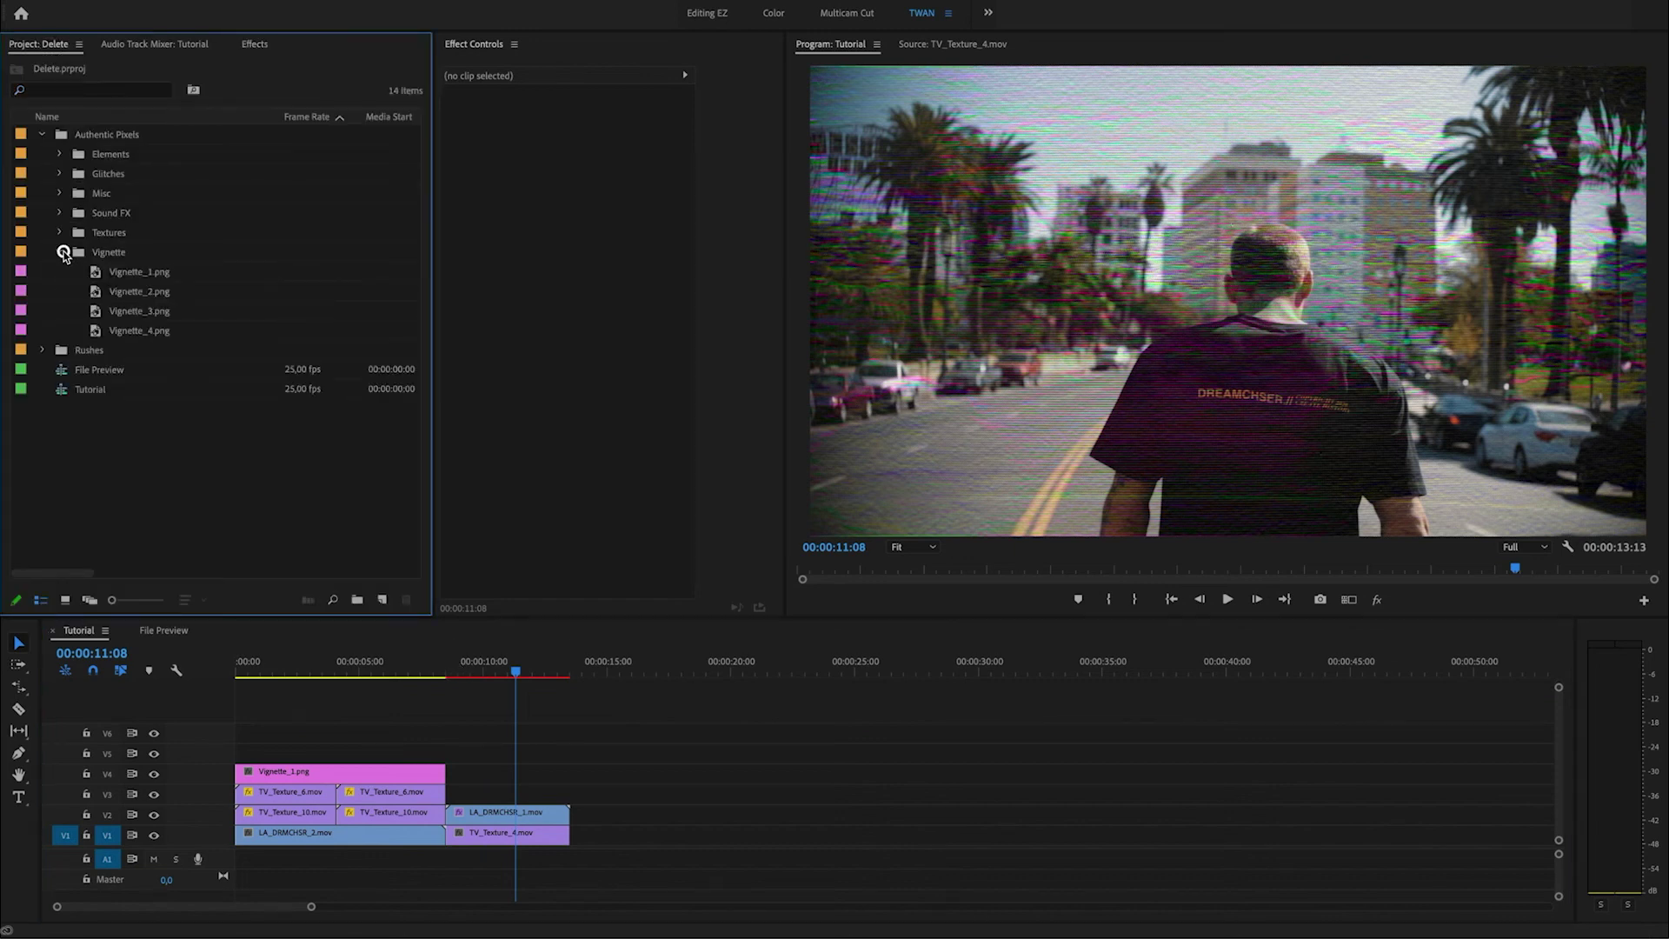
drag(150, 299, 450, 772)
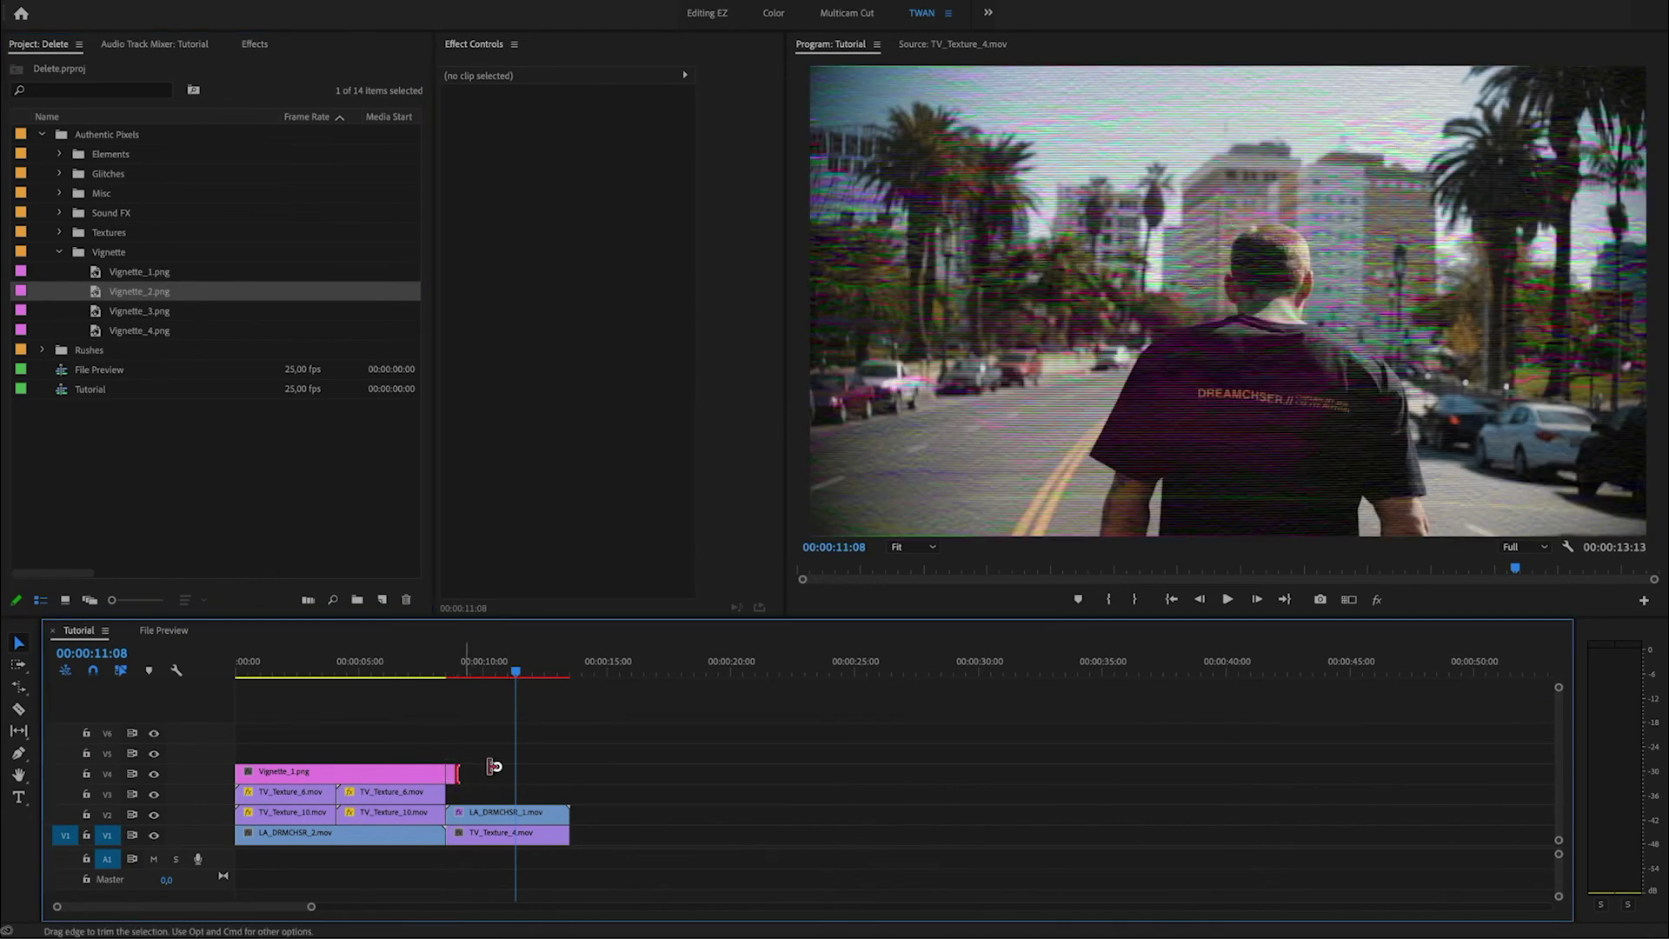
click(548, 772)
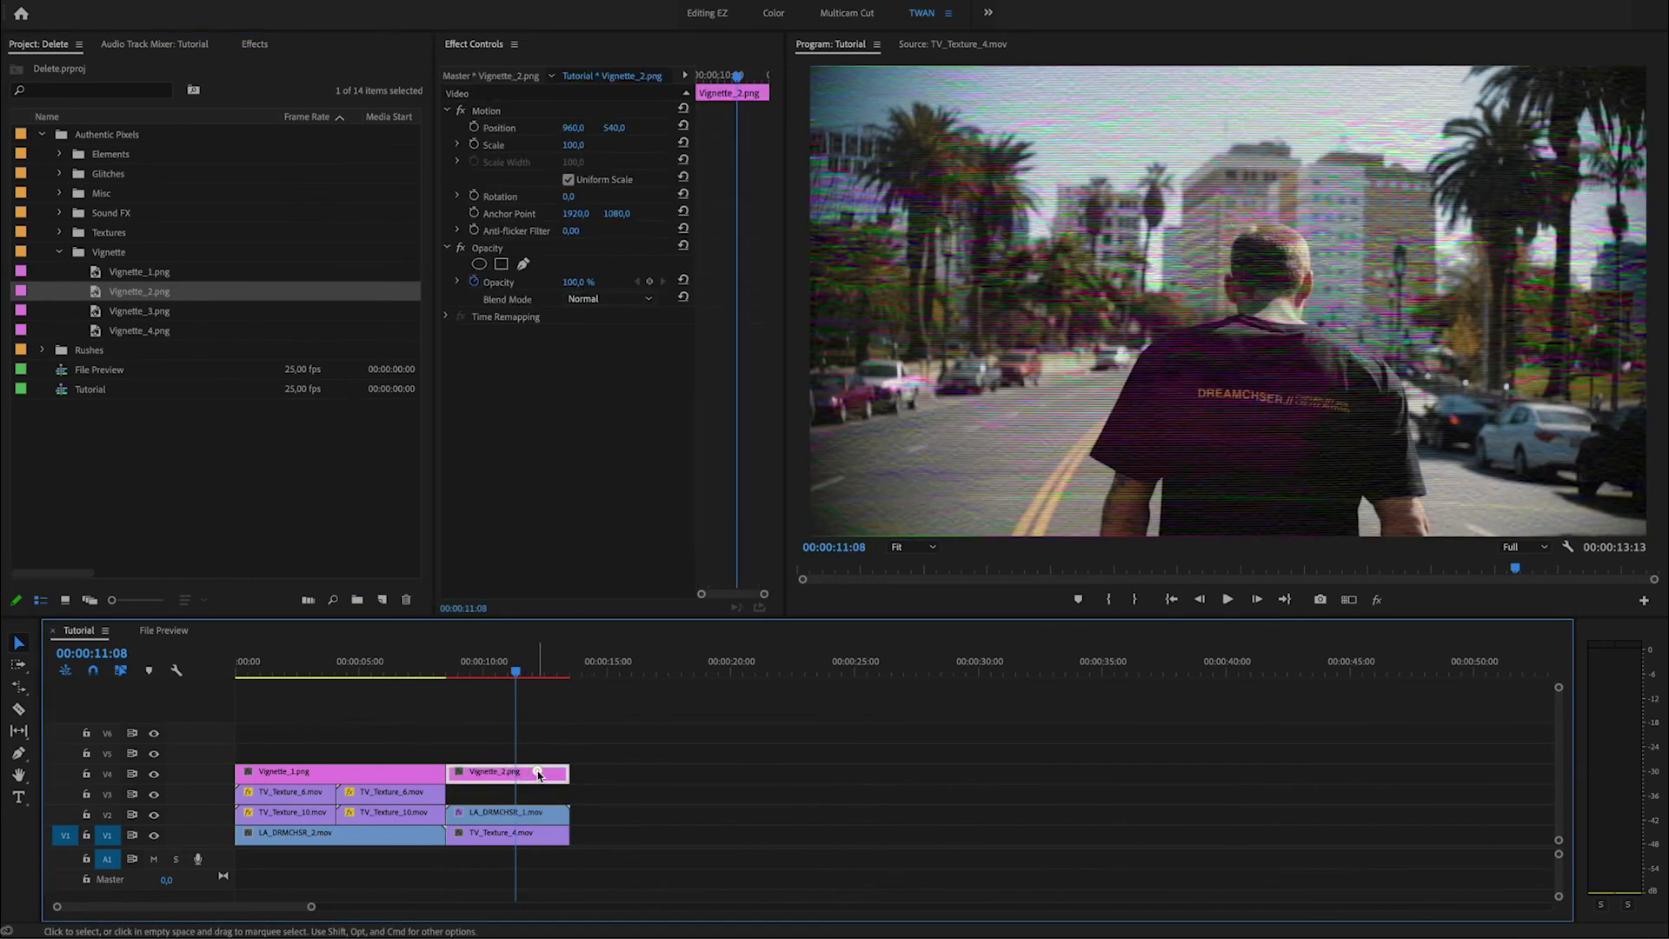
Scale the Vignette_2.png clip to the frame size and play back the second shot from its start
right_click(537, 772)
click(621, 754)
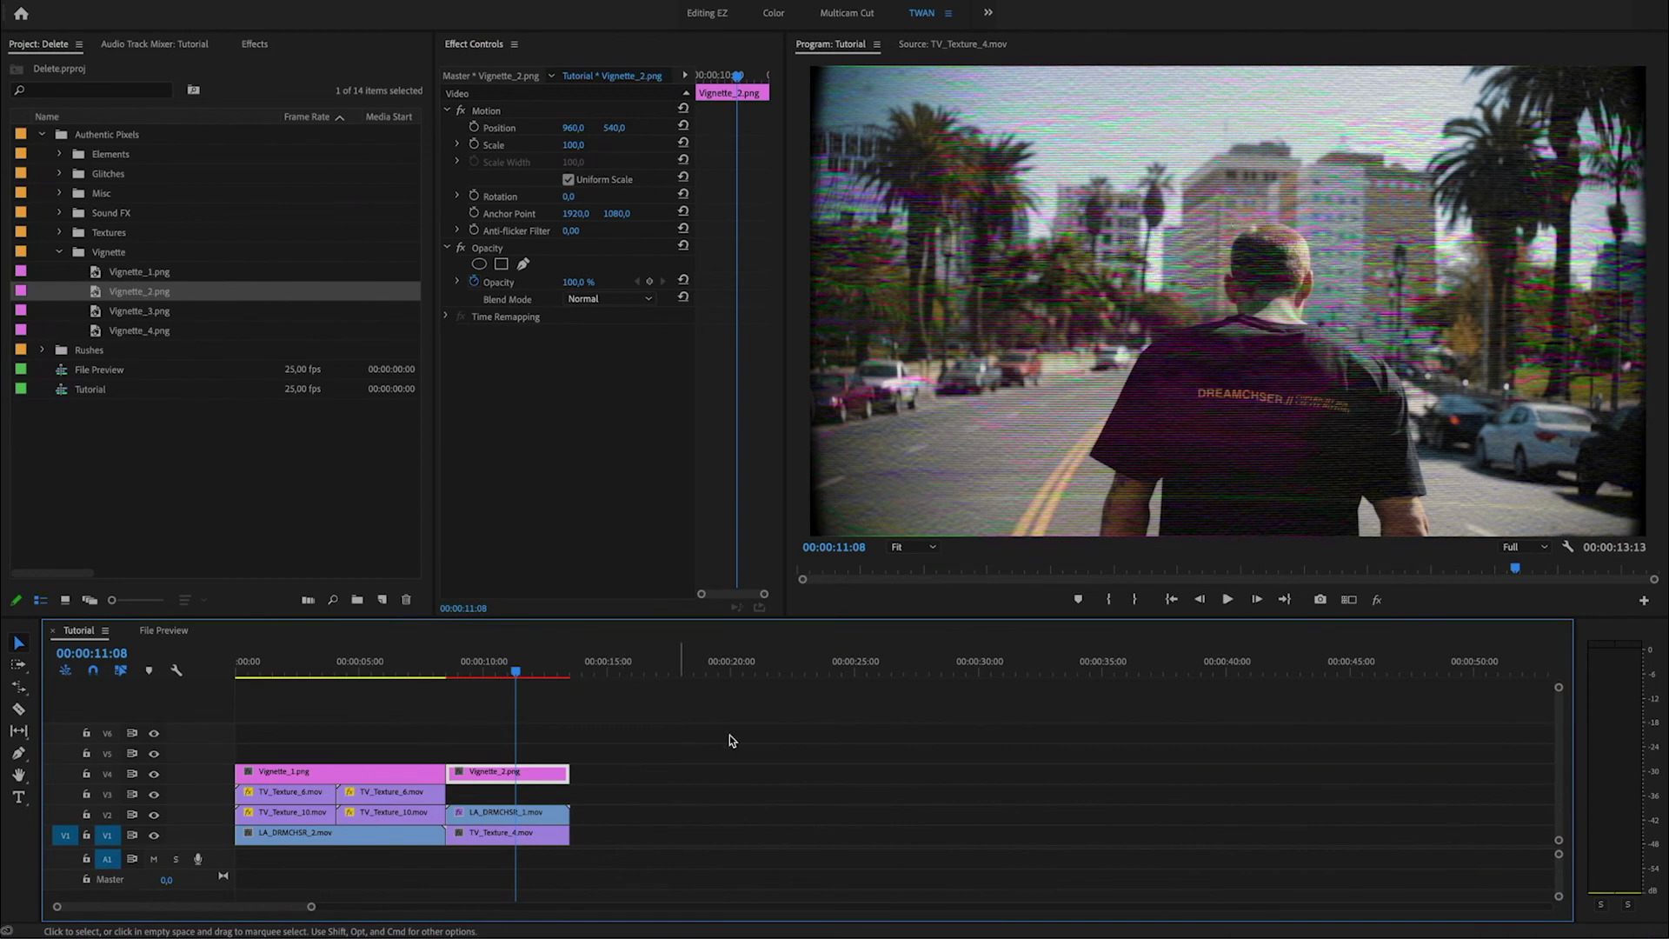
click(729, 739)
click(460, 671)
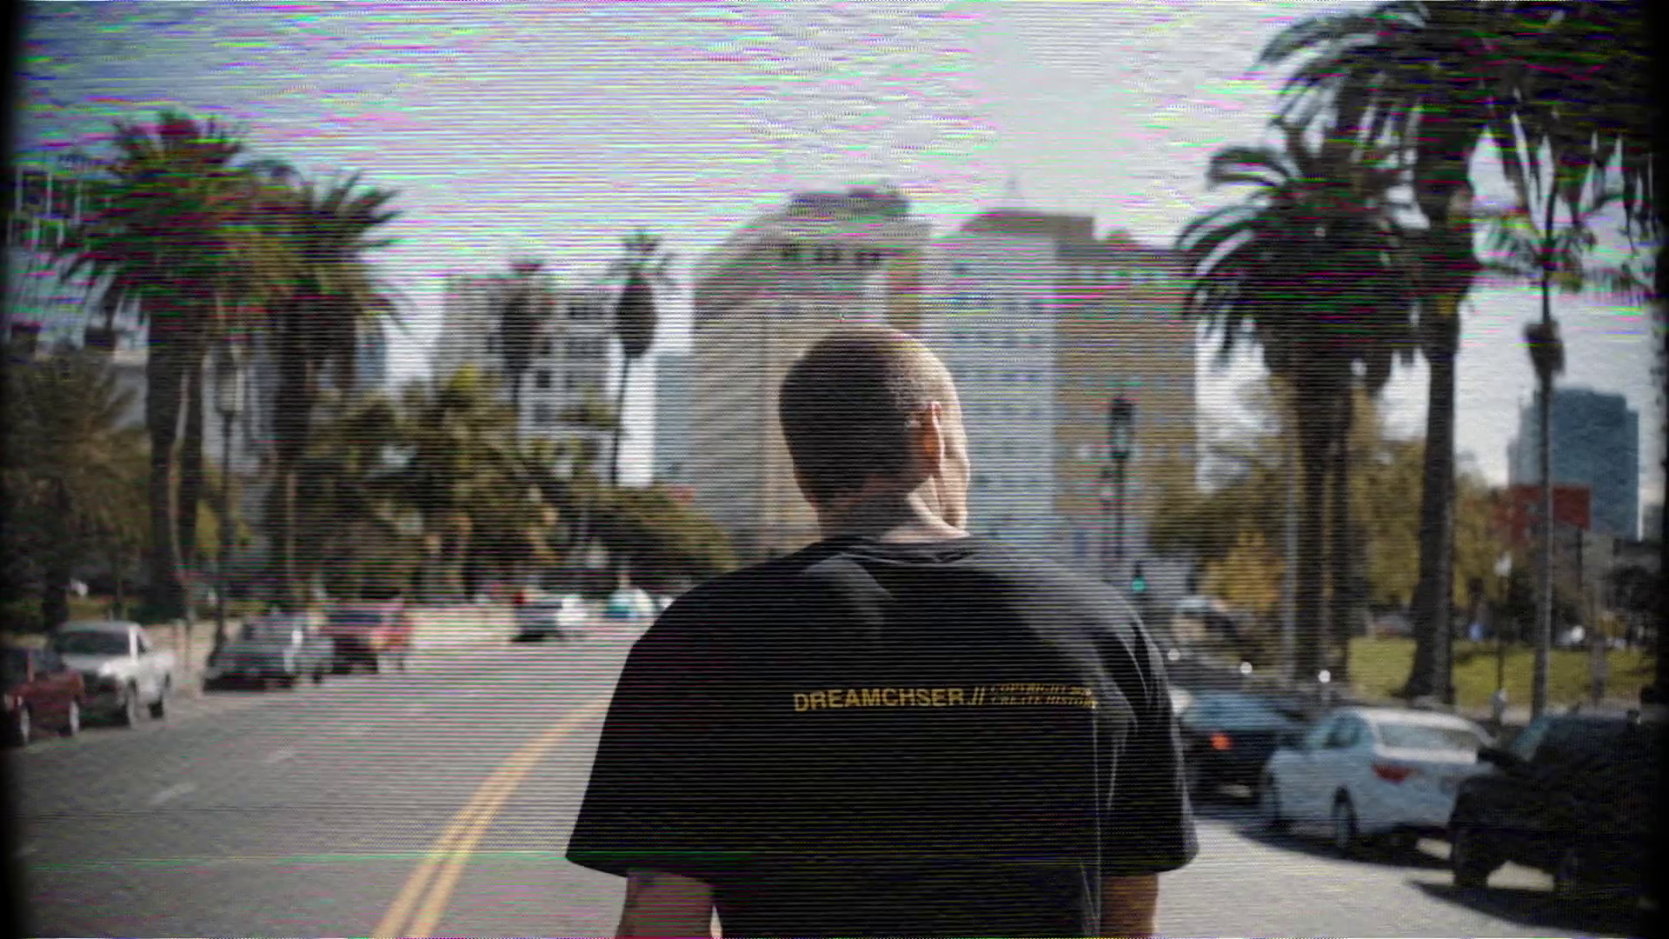